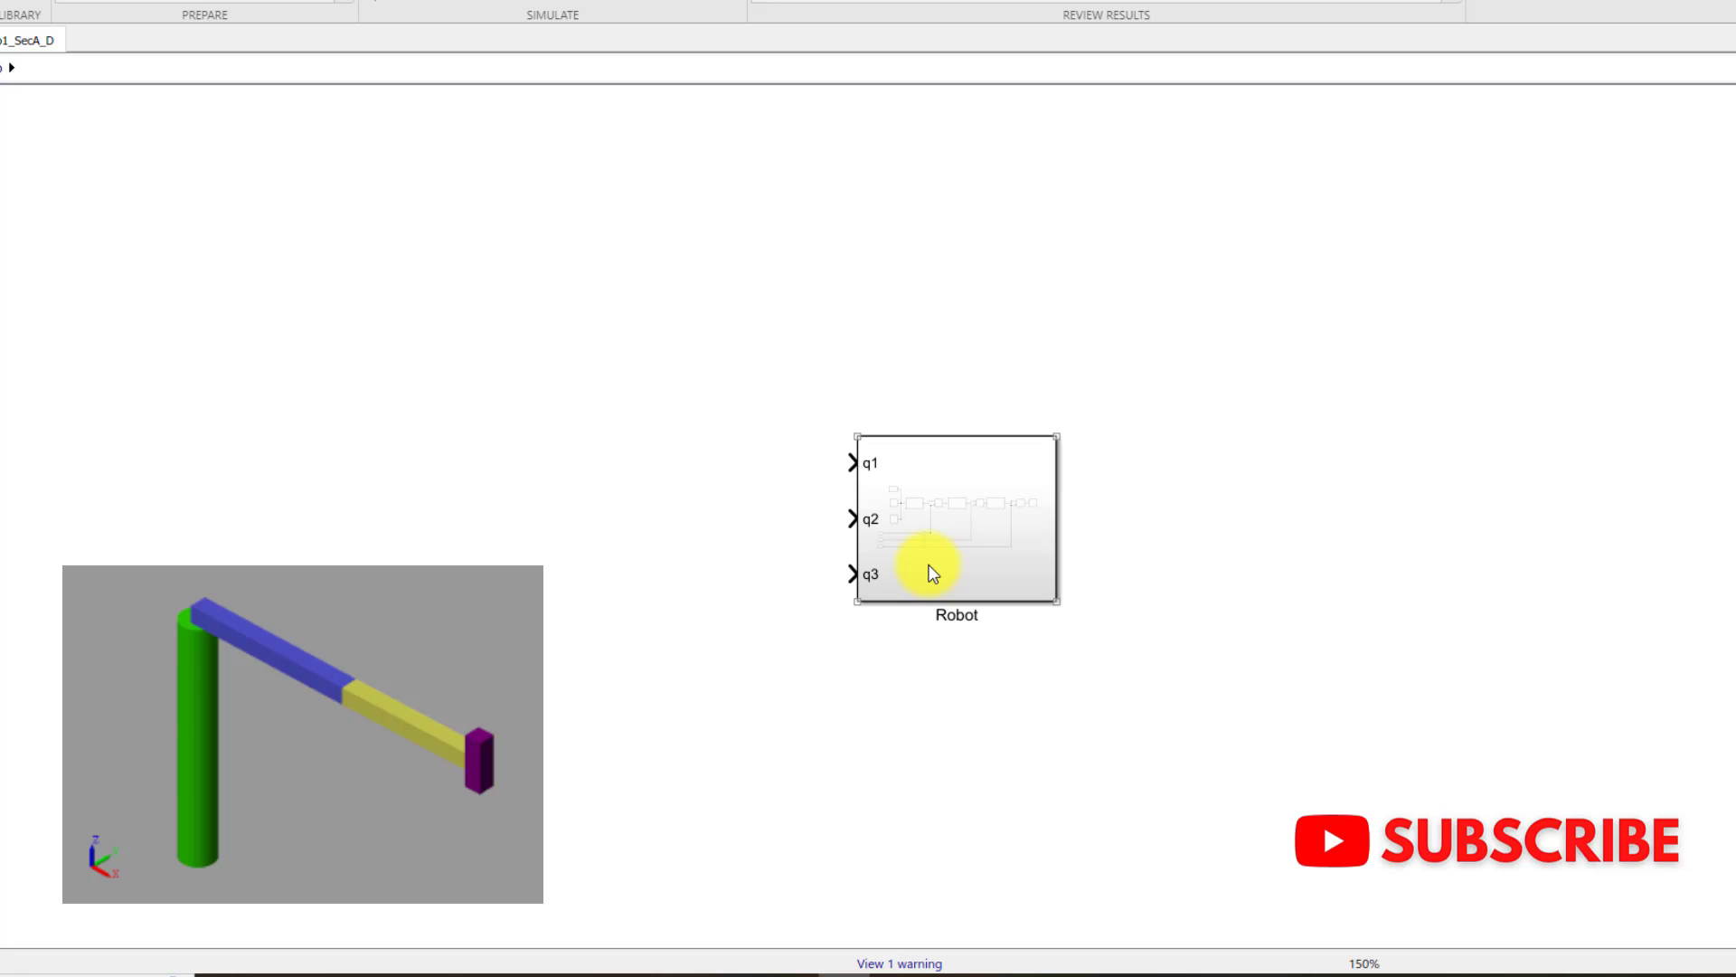
Step: Deselect the Robot subsystem so its q1, q2, q3 inputs sit unselected on the canvas
click(809, 713)
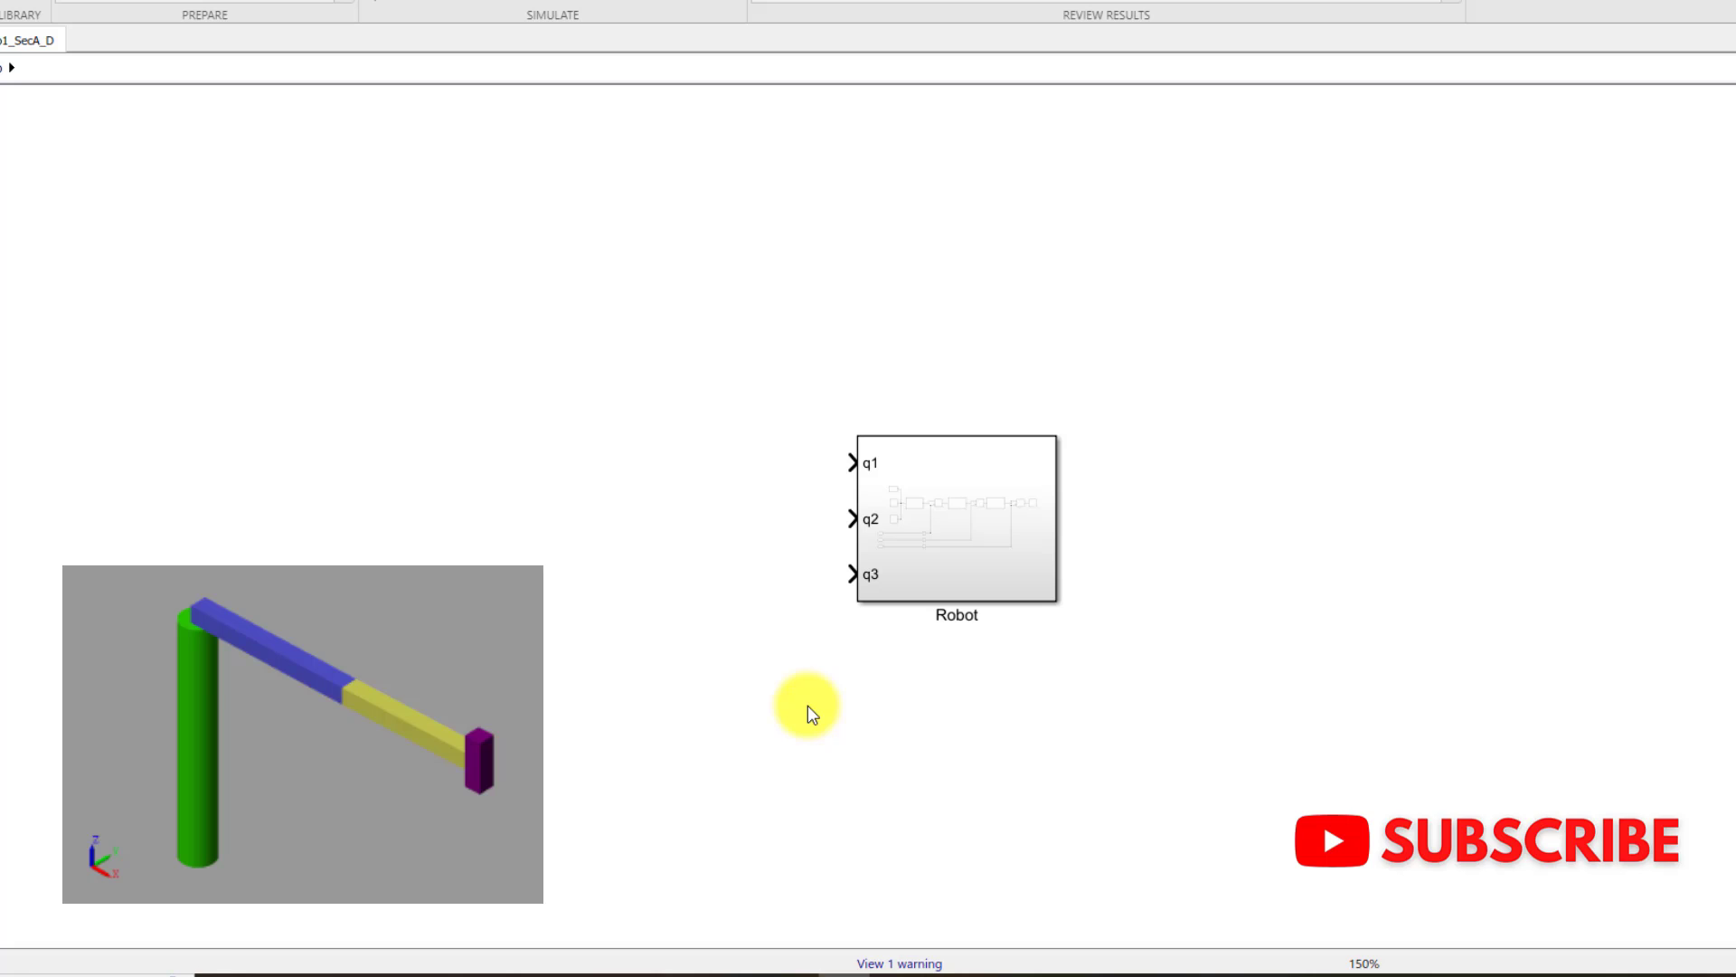
click(898, 798)
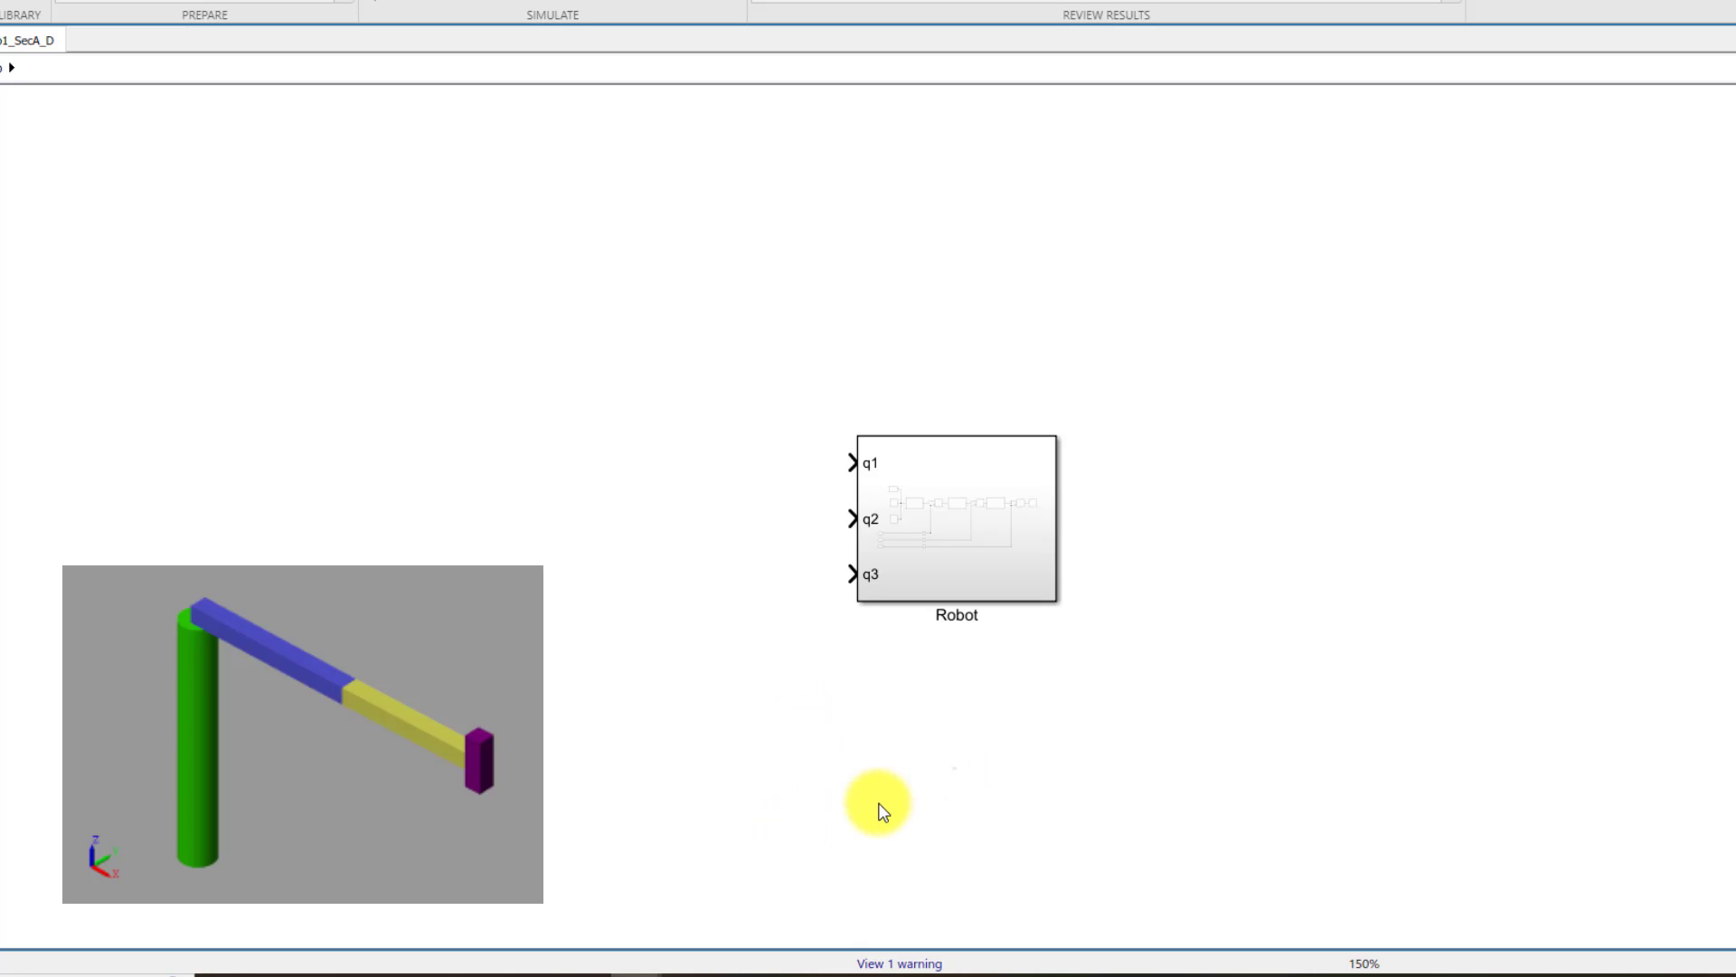
Step: In the Word task document, highlight the 1.5, 3 and 4 s times in the trajectory table
click(740, 966)
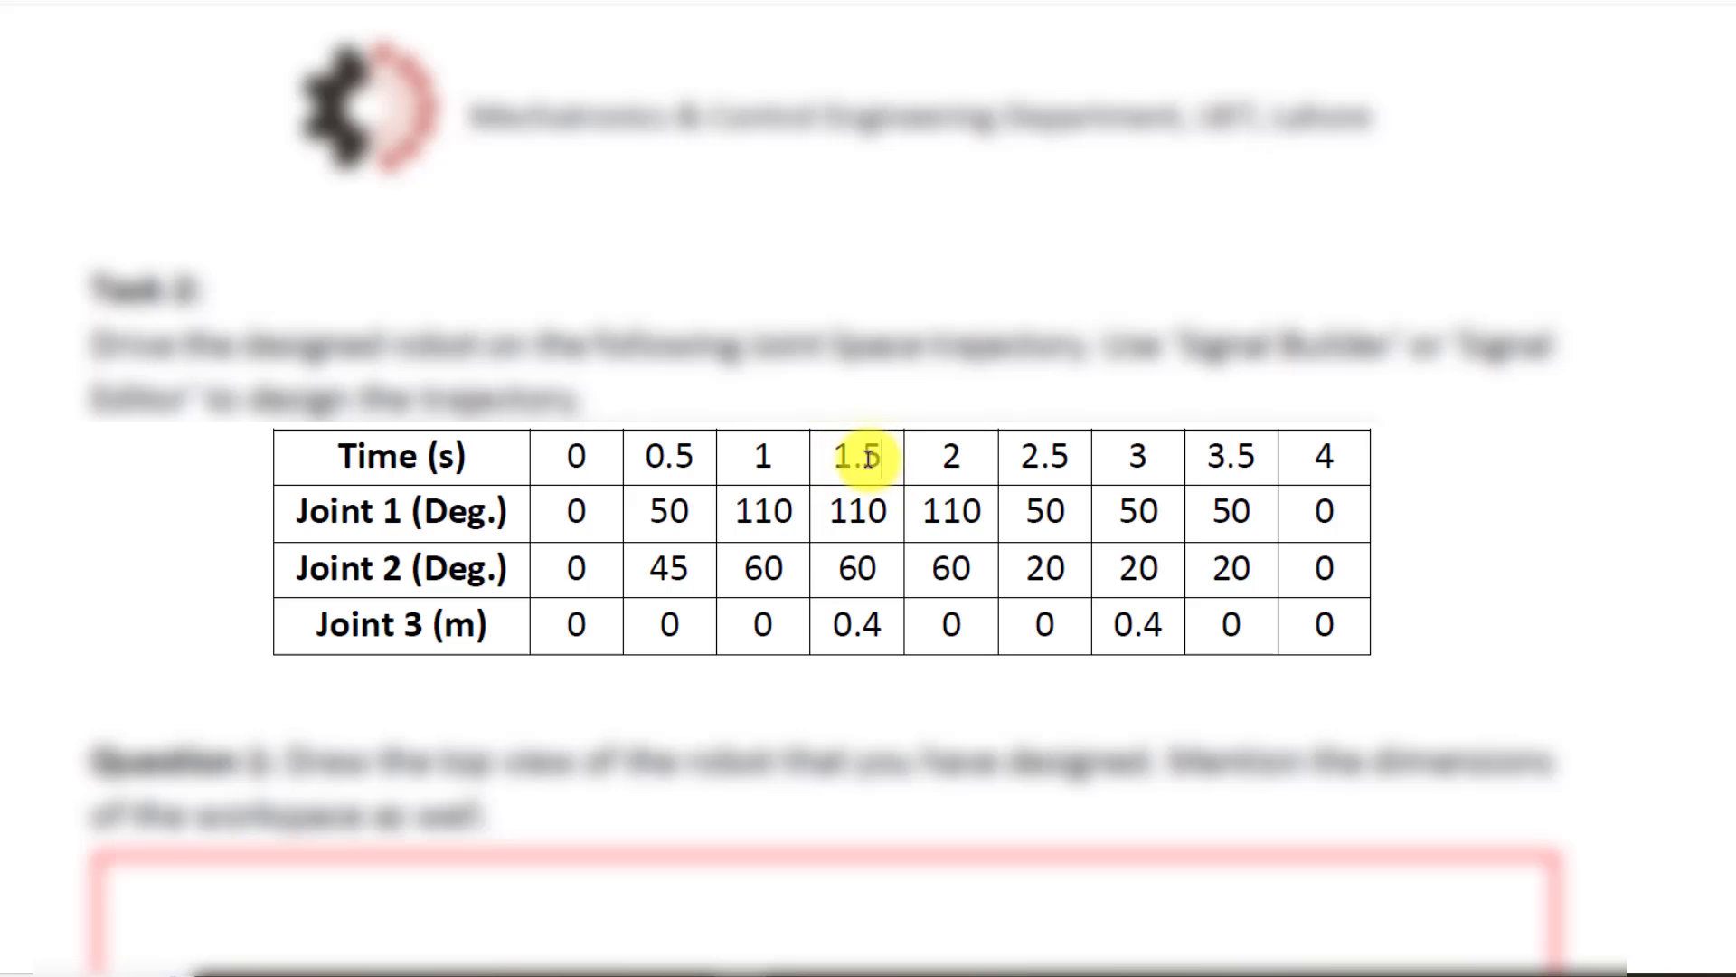
double_click(839, 464)
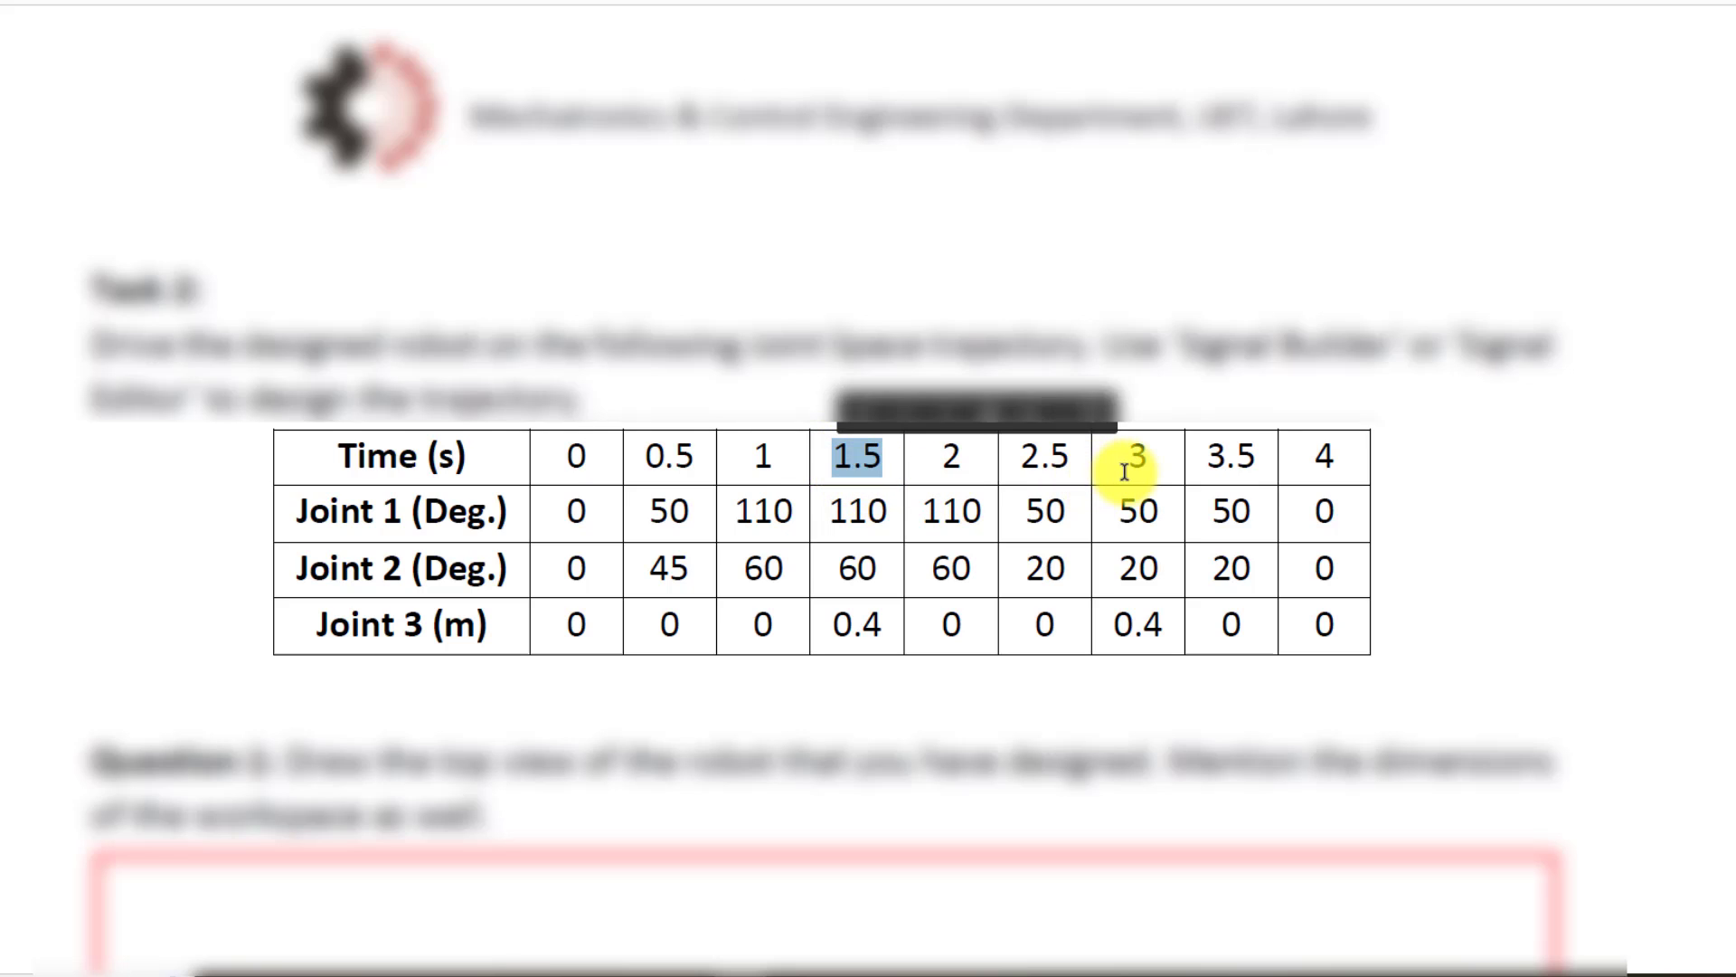
drag(1126, 471, 1148, 475)
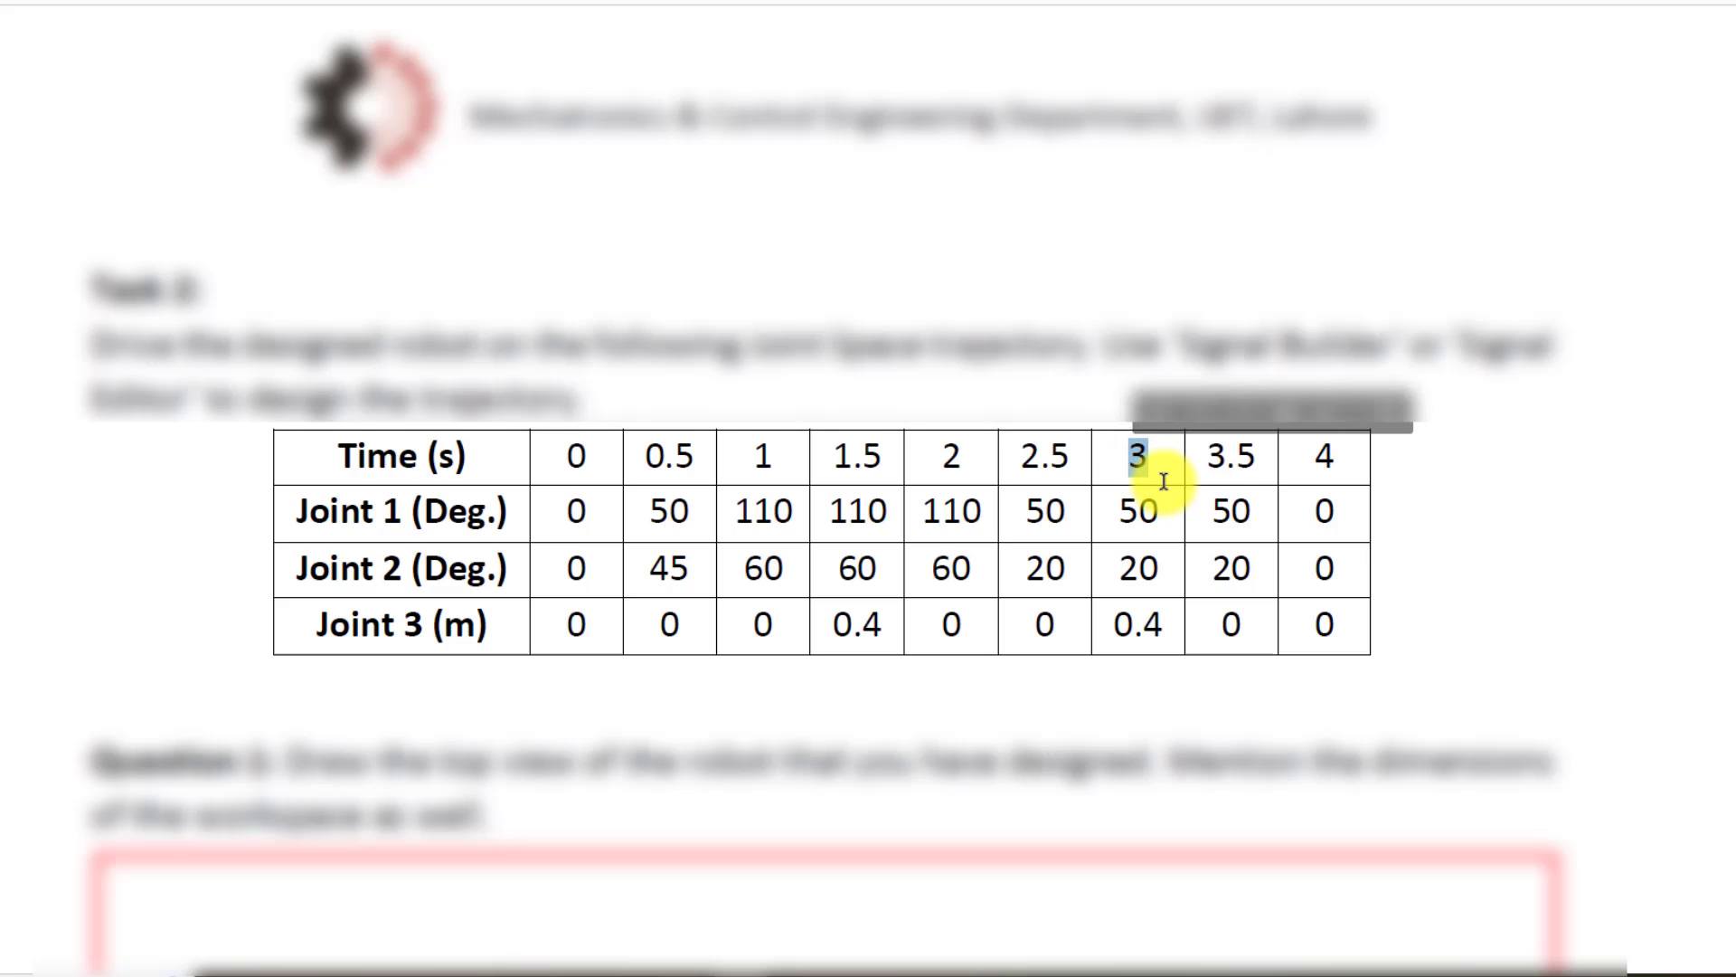
drag(1337, 455, 1316, 458)
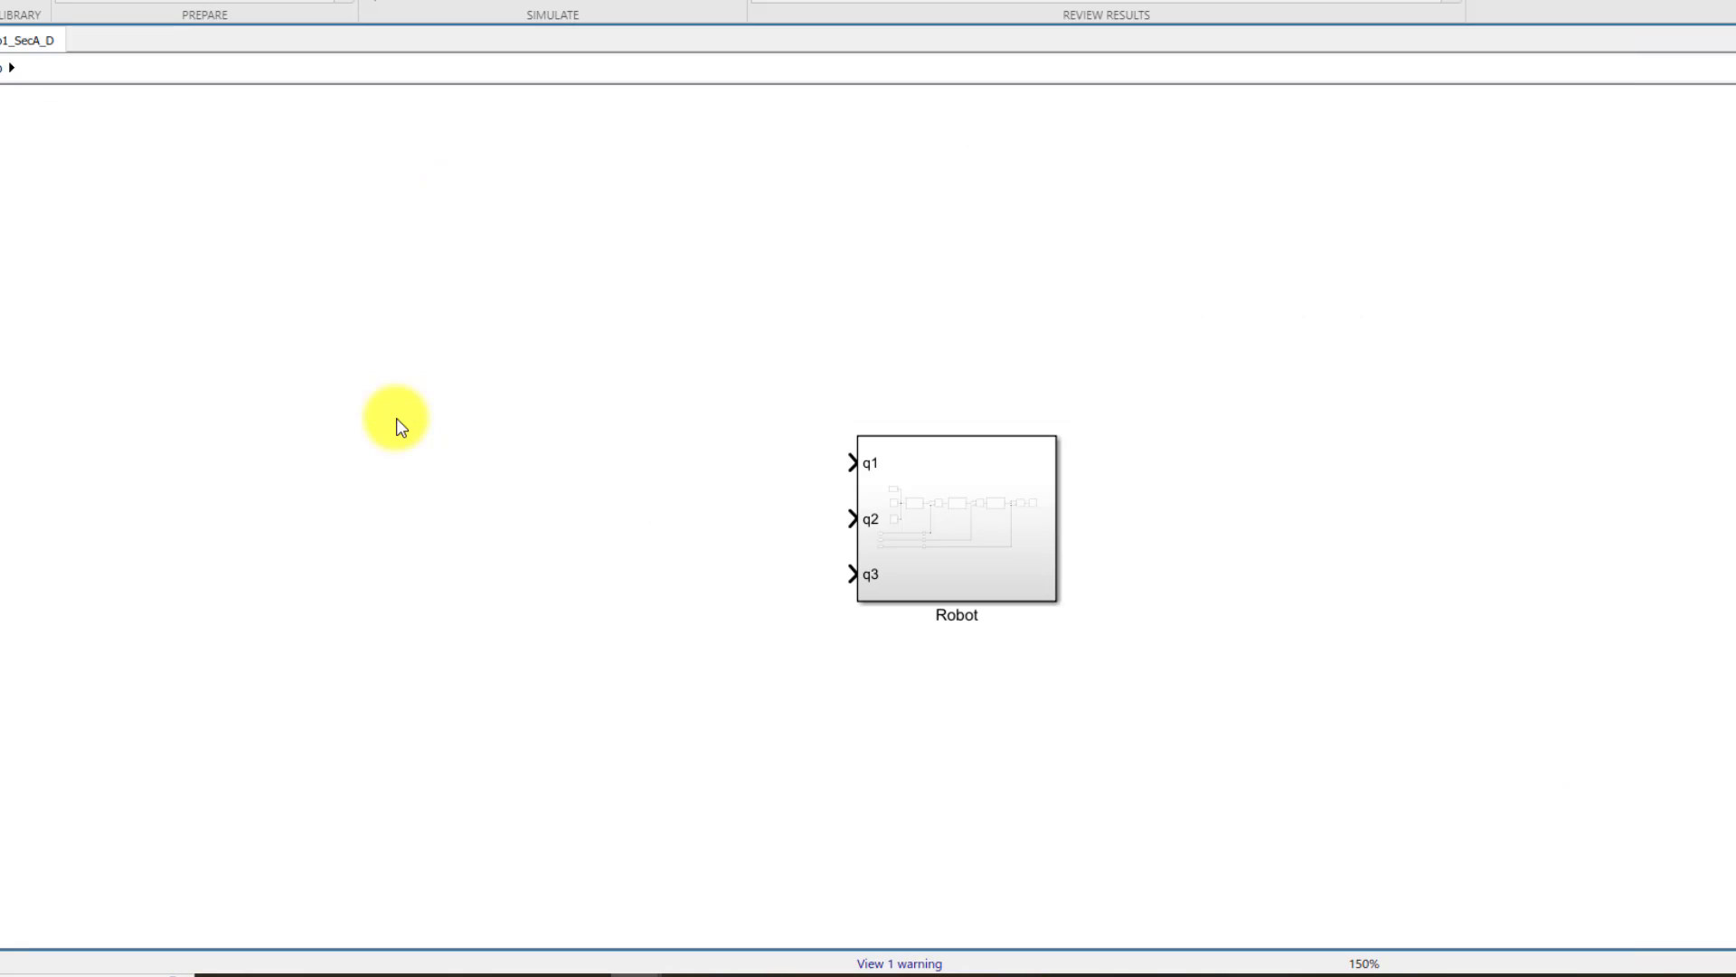
Step: Quick-insert a 'signal editor' block left of the Robot subsystem and open its Block Parameters
double_click(396, 418)
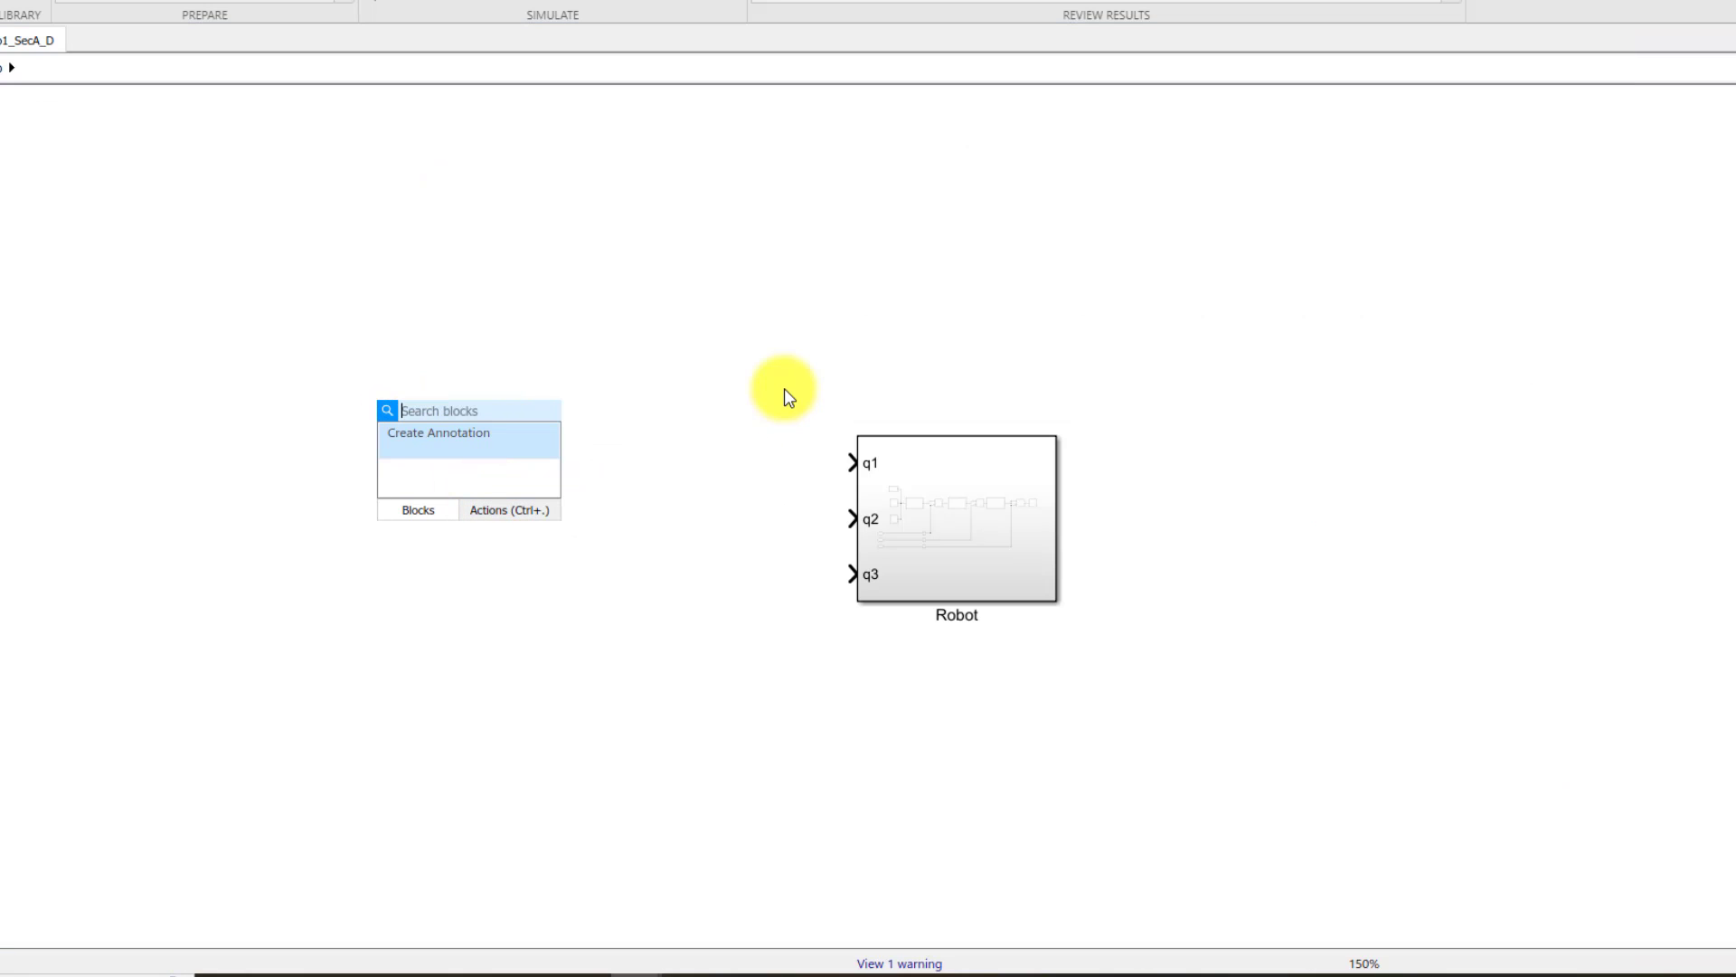
text(signal editr)
key(BackSpace)
text(or)
key(Return)
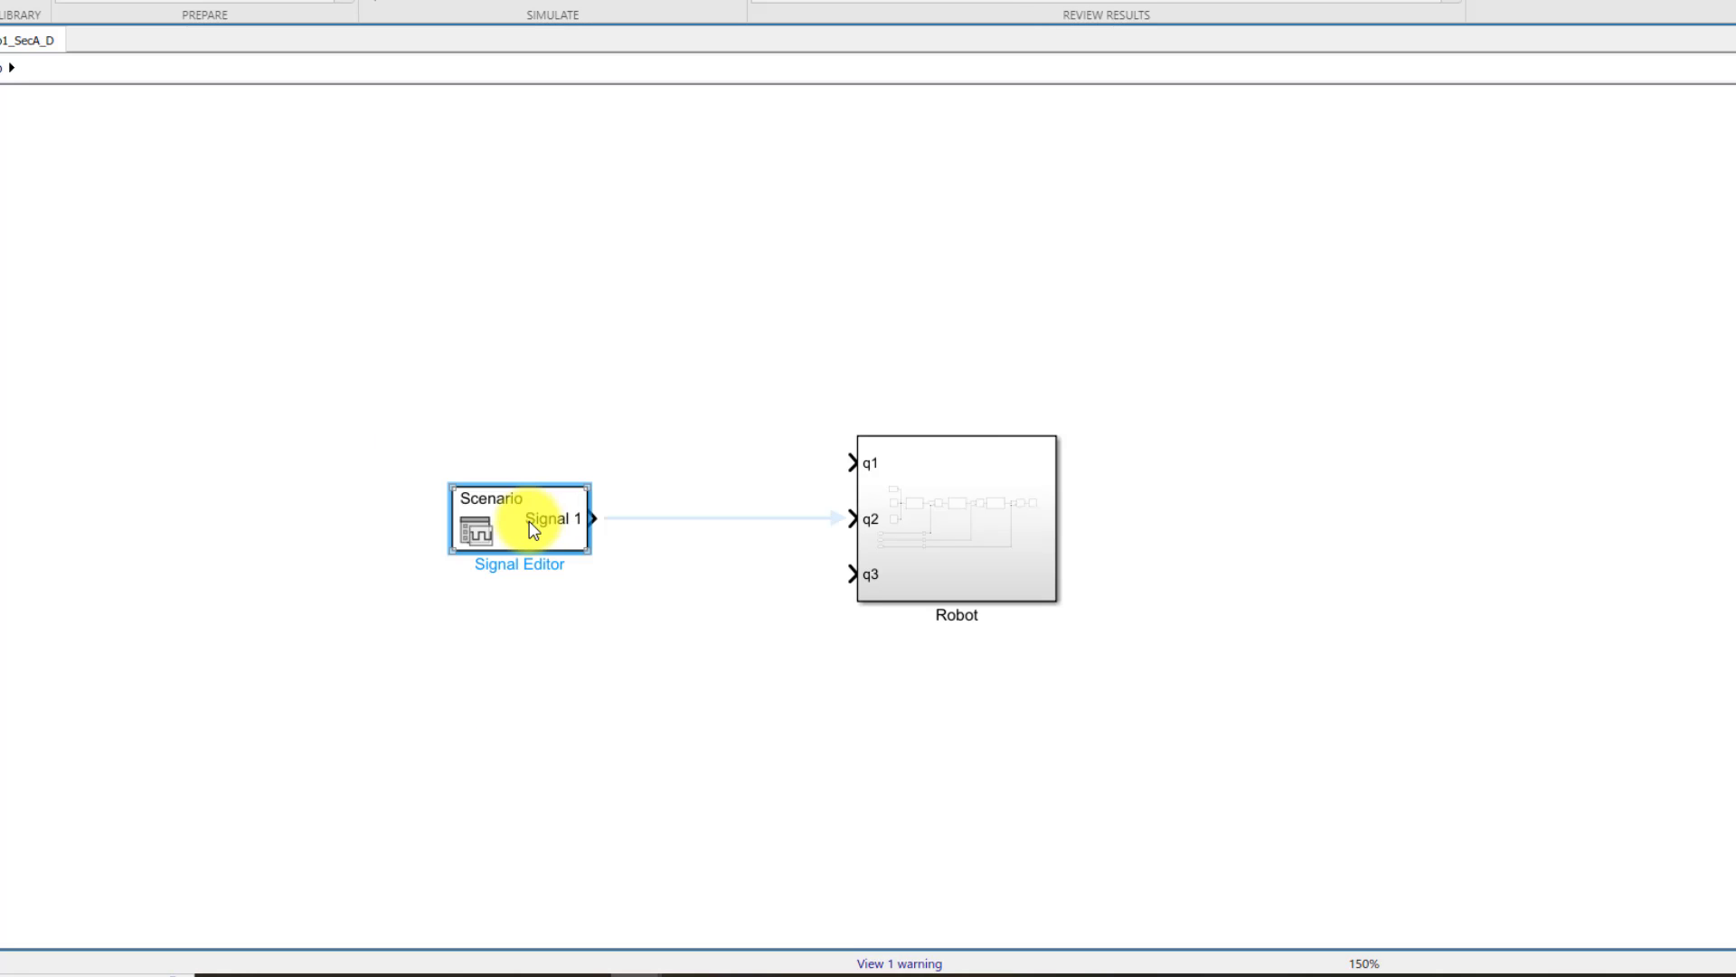
double_click(537, 524)
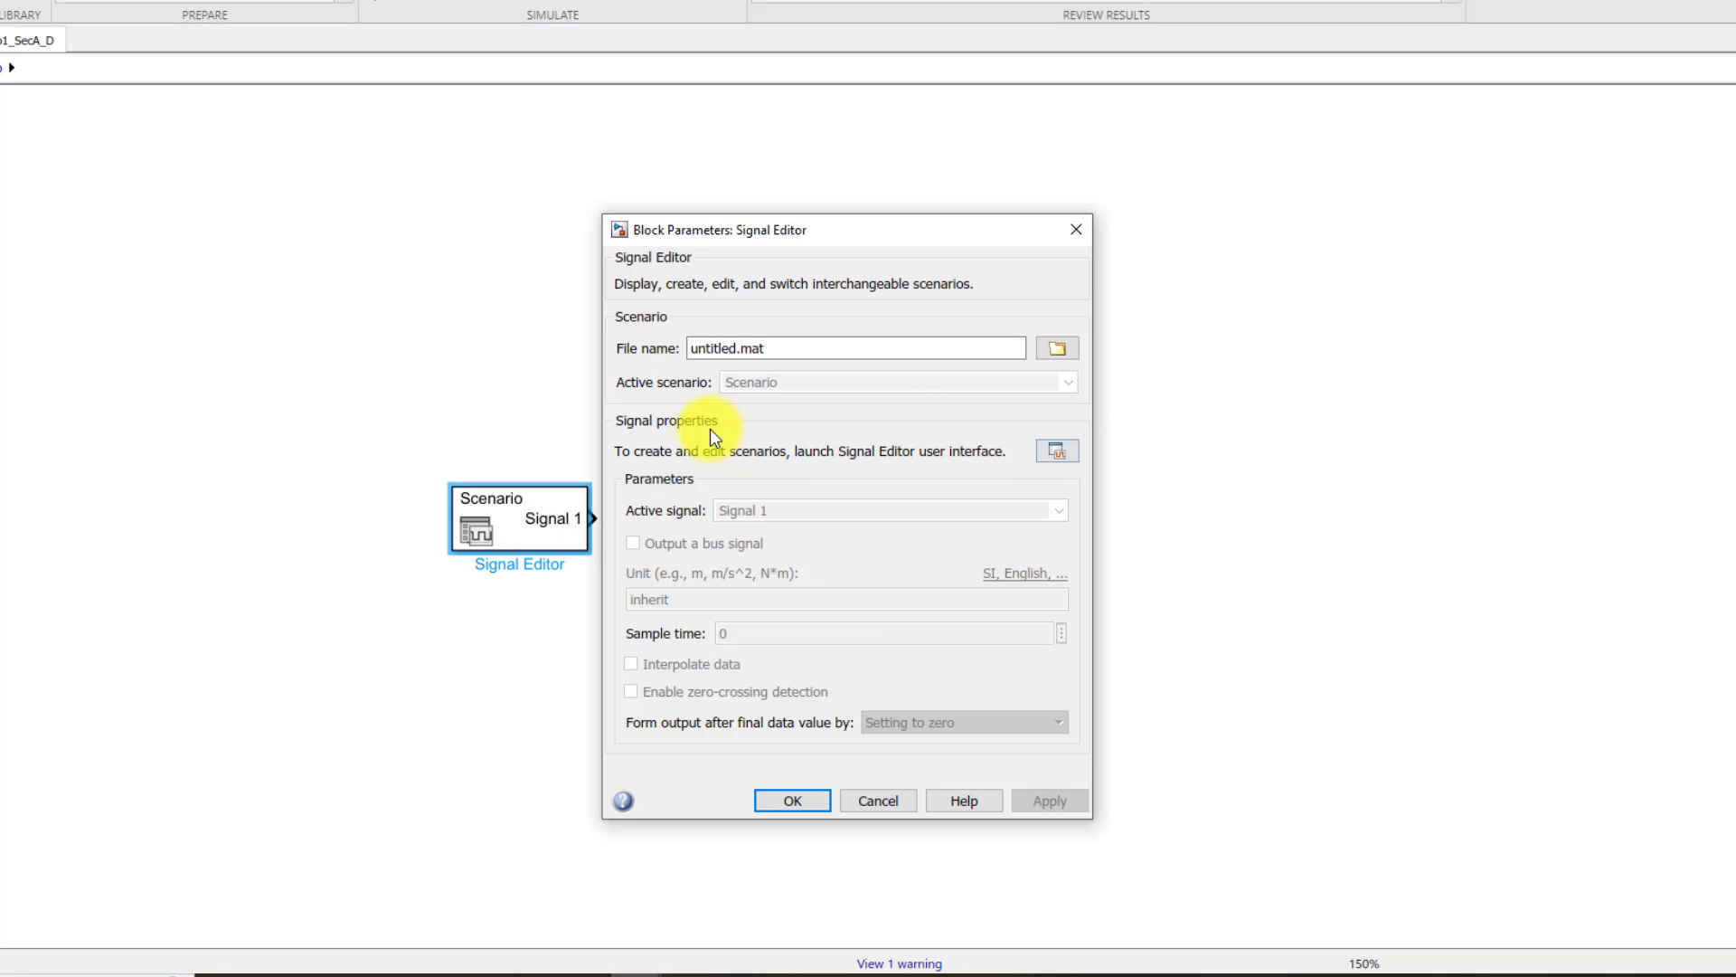
Step: Launch the Signal Editor, expand the scenario and enable Plot/Edit for Signal 1
click(1057, 451)
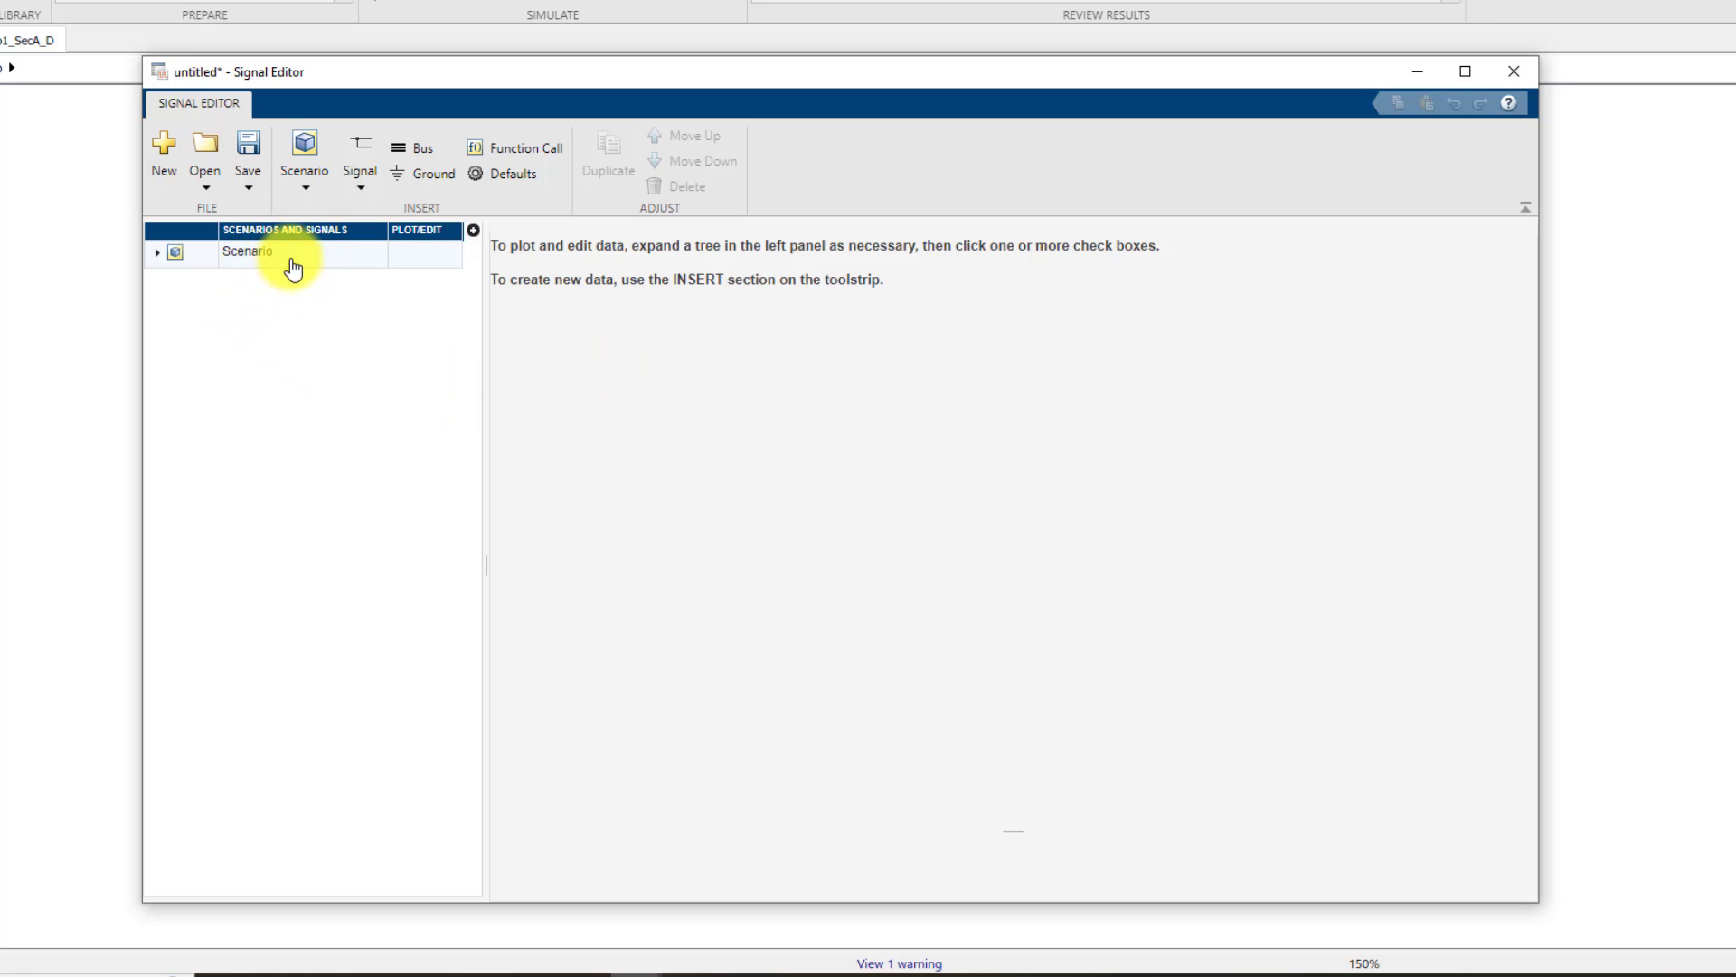
click(156, 257)
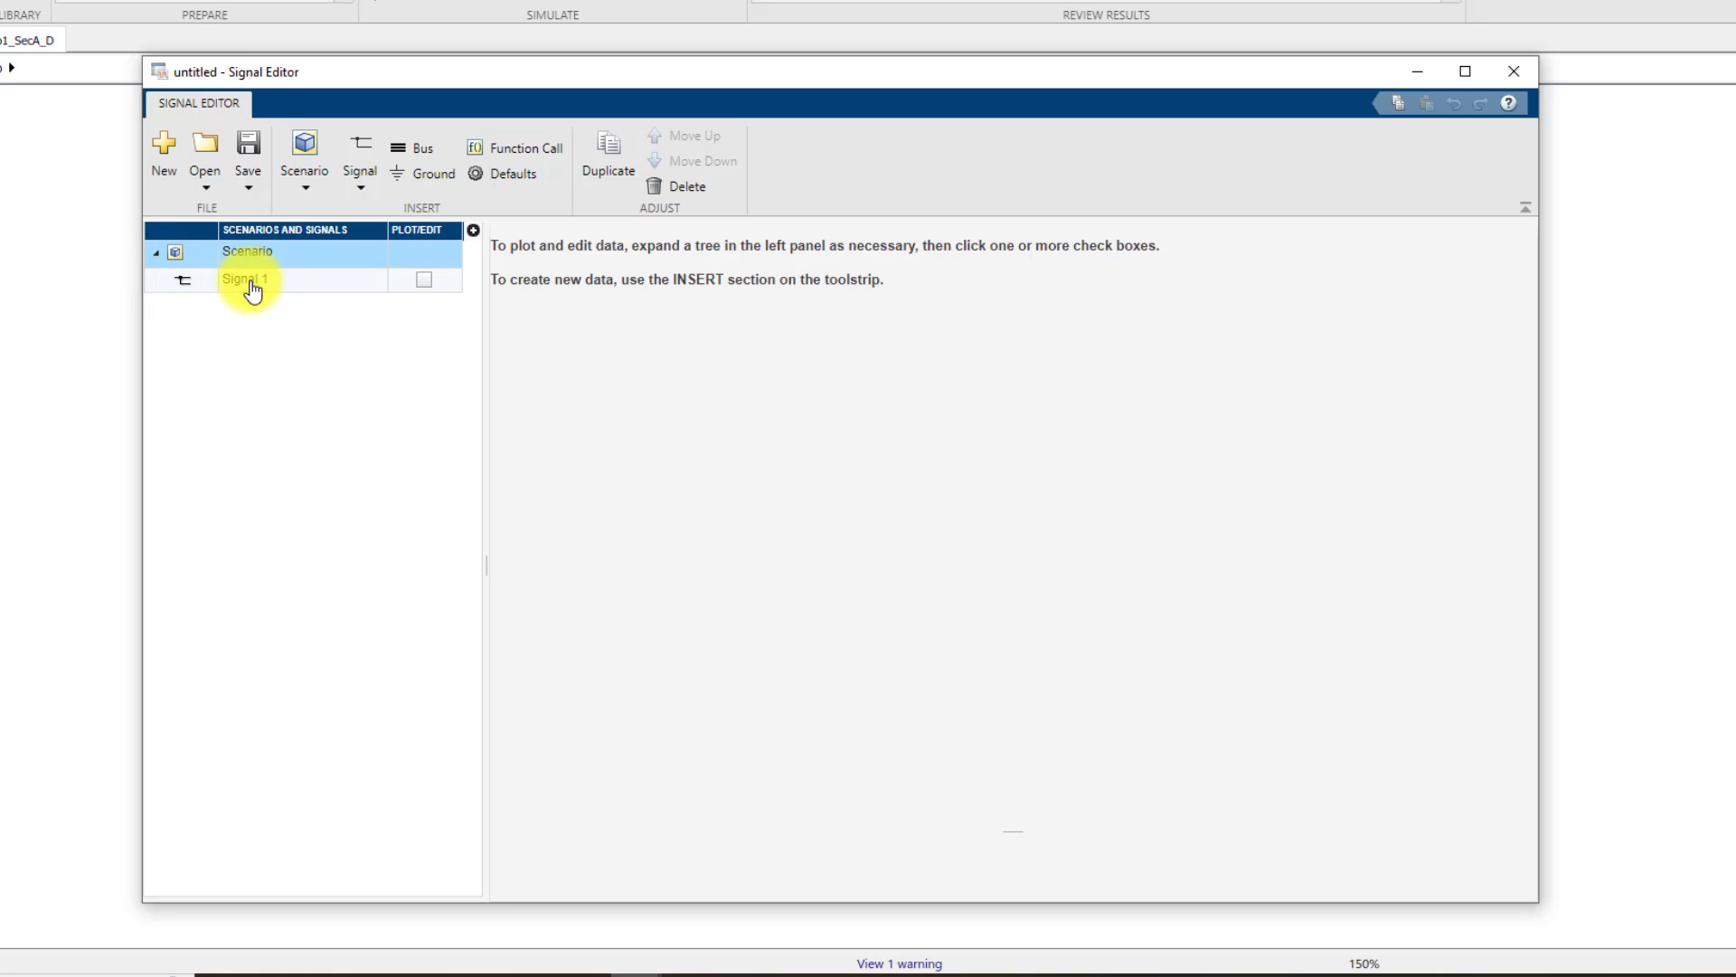
click(428, 278)
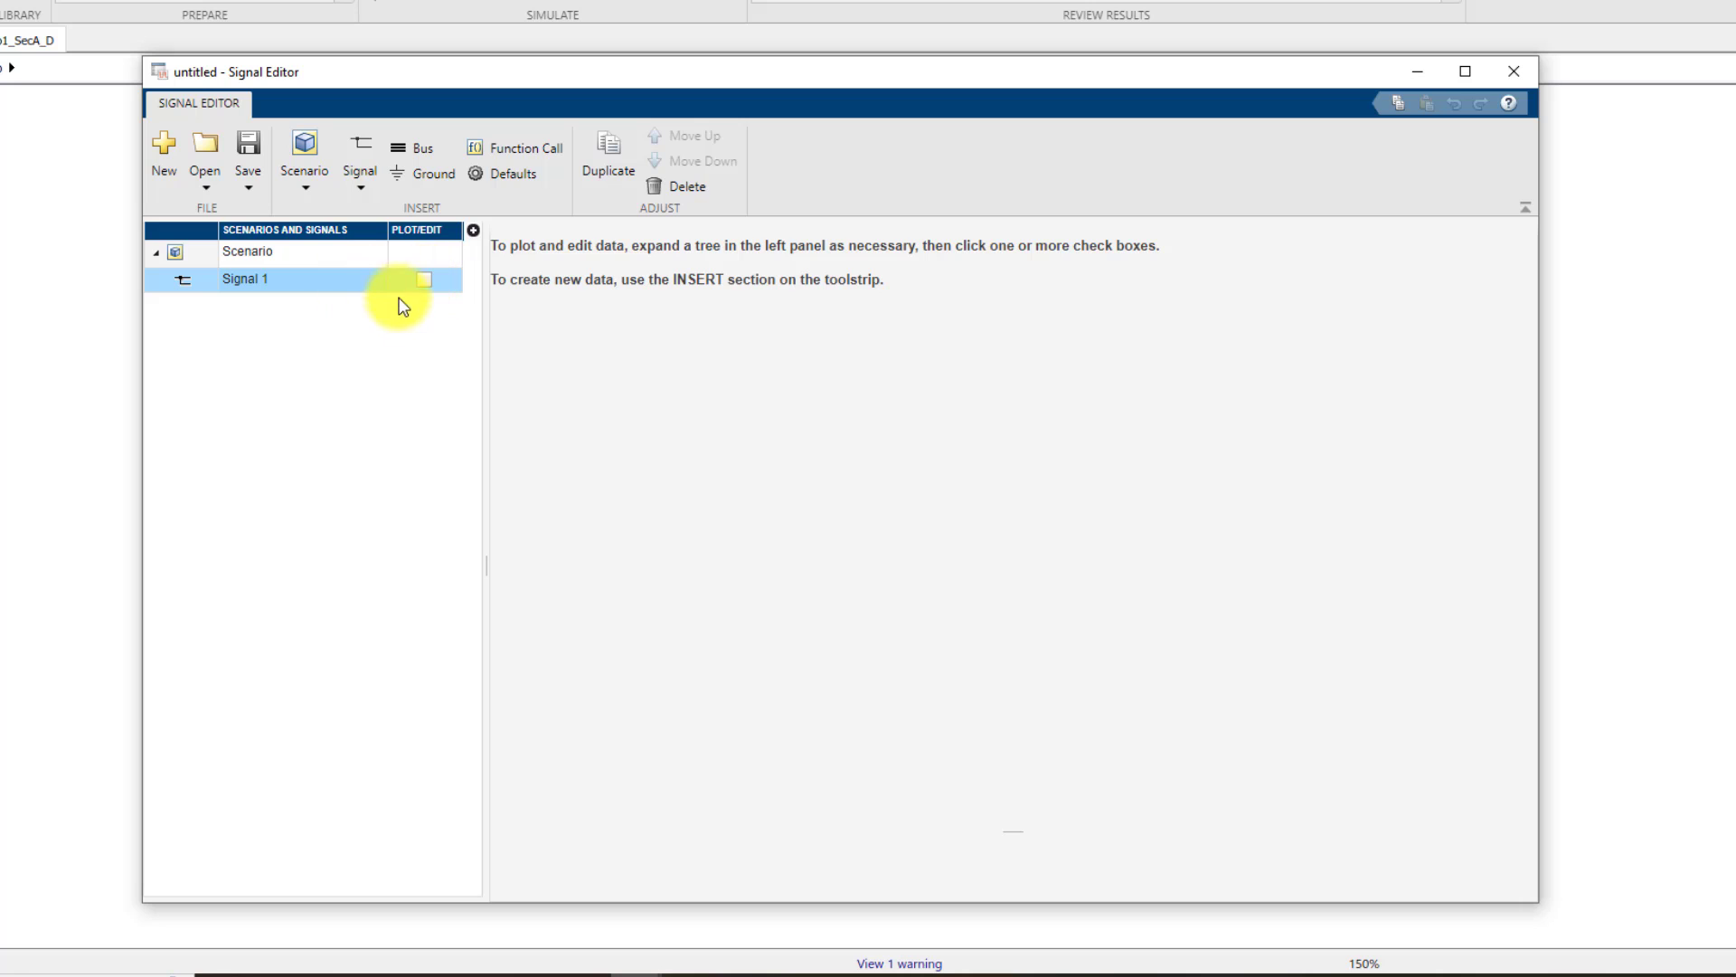
click(425, 279)
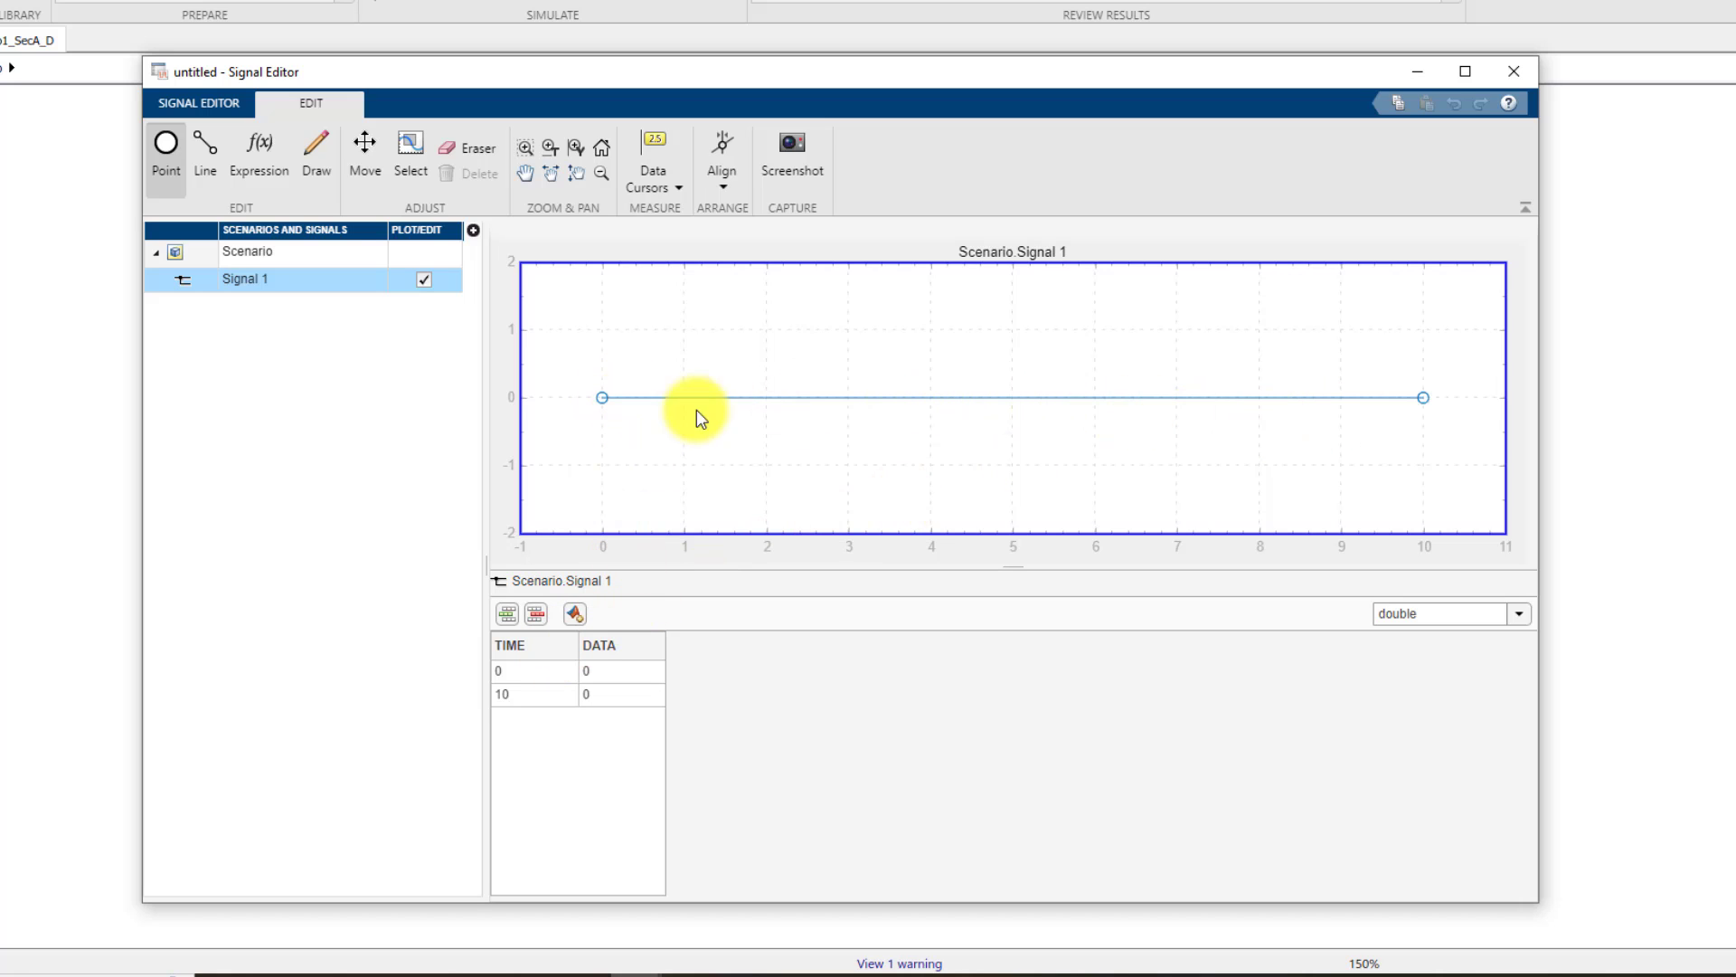
Step: Rename Signal 1 to 'Joint 1'
double_click(267, 287)
click(372, 441)
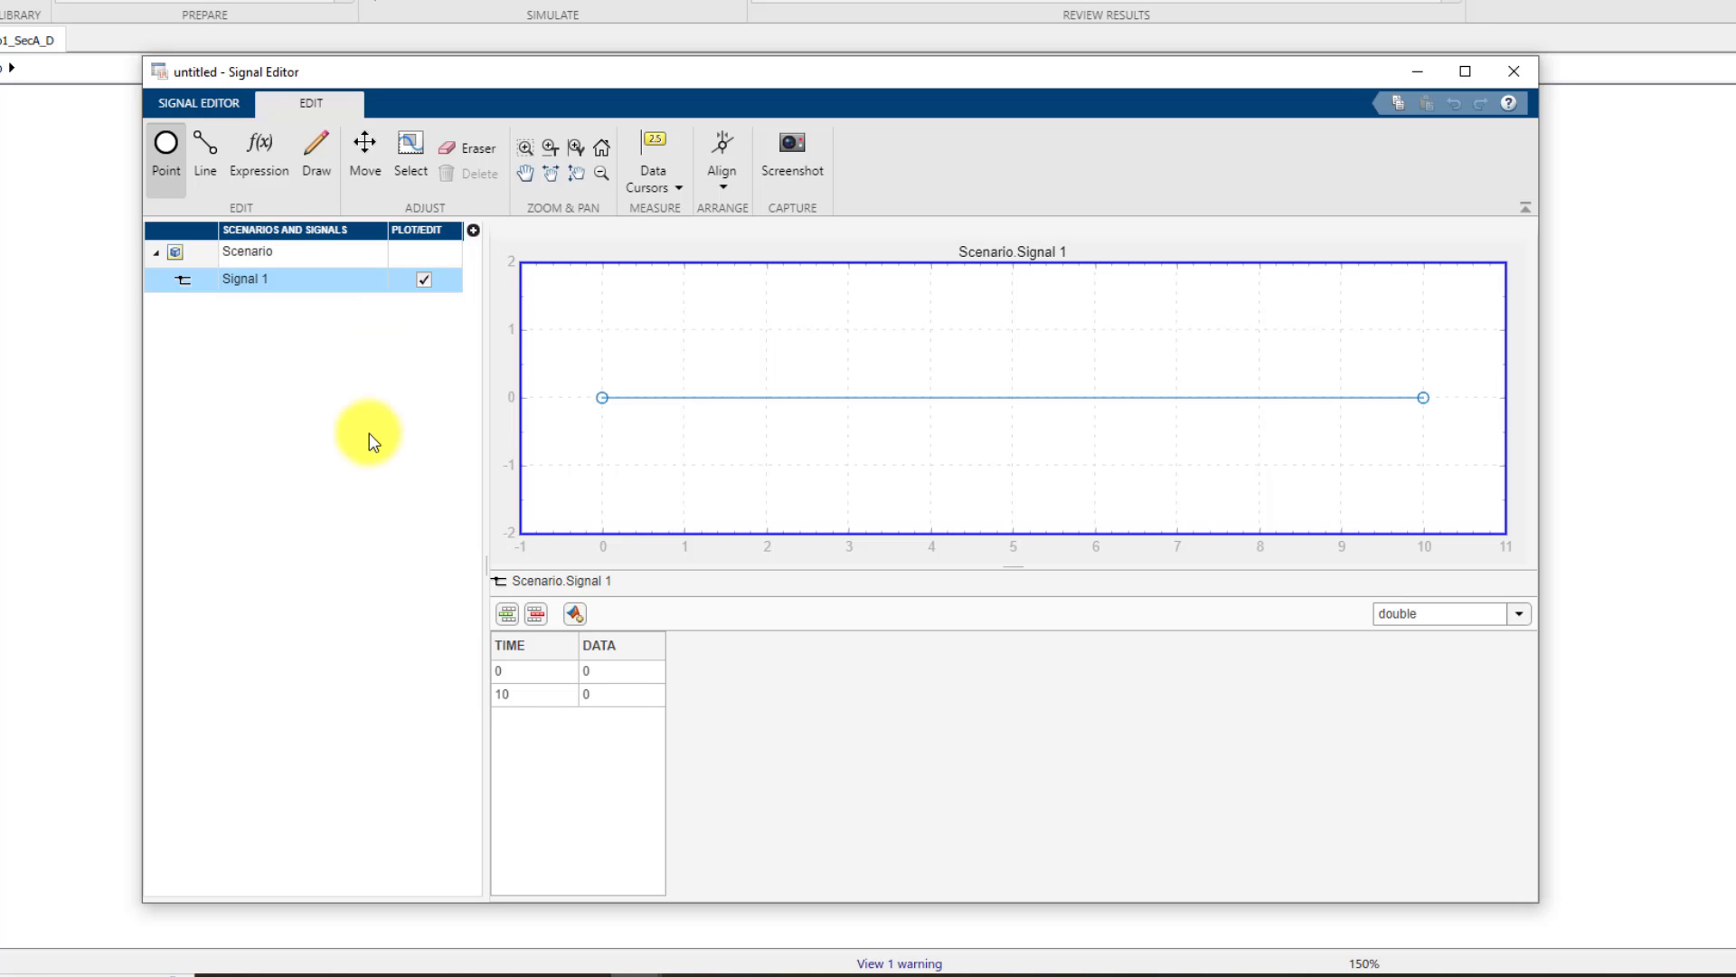
double_click(256, 282)
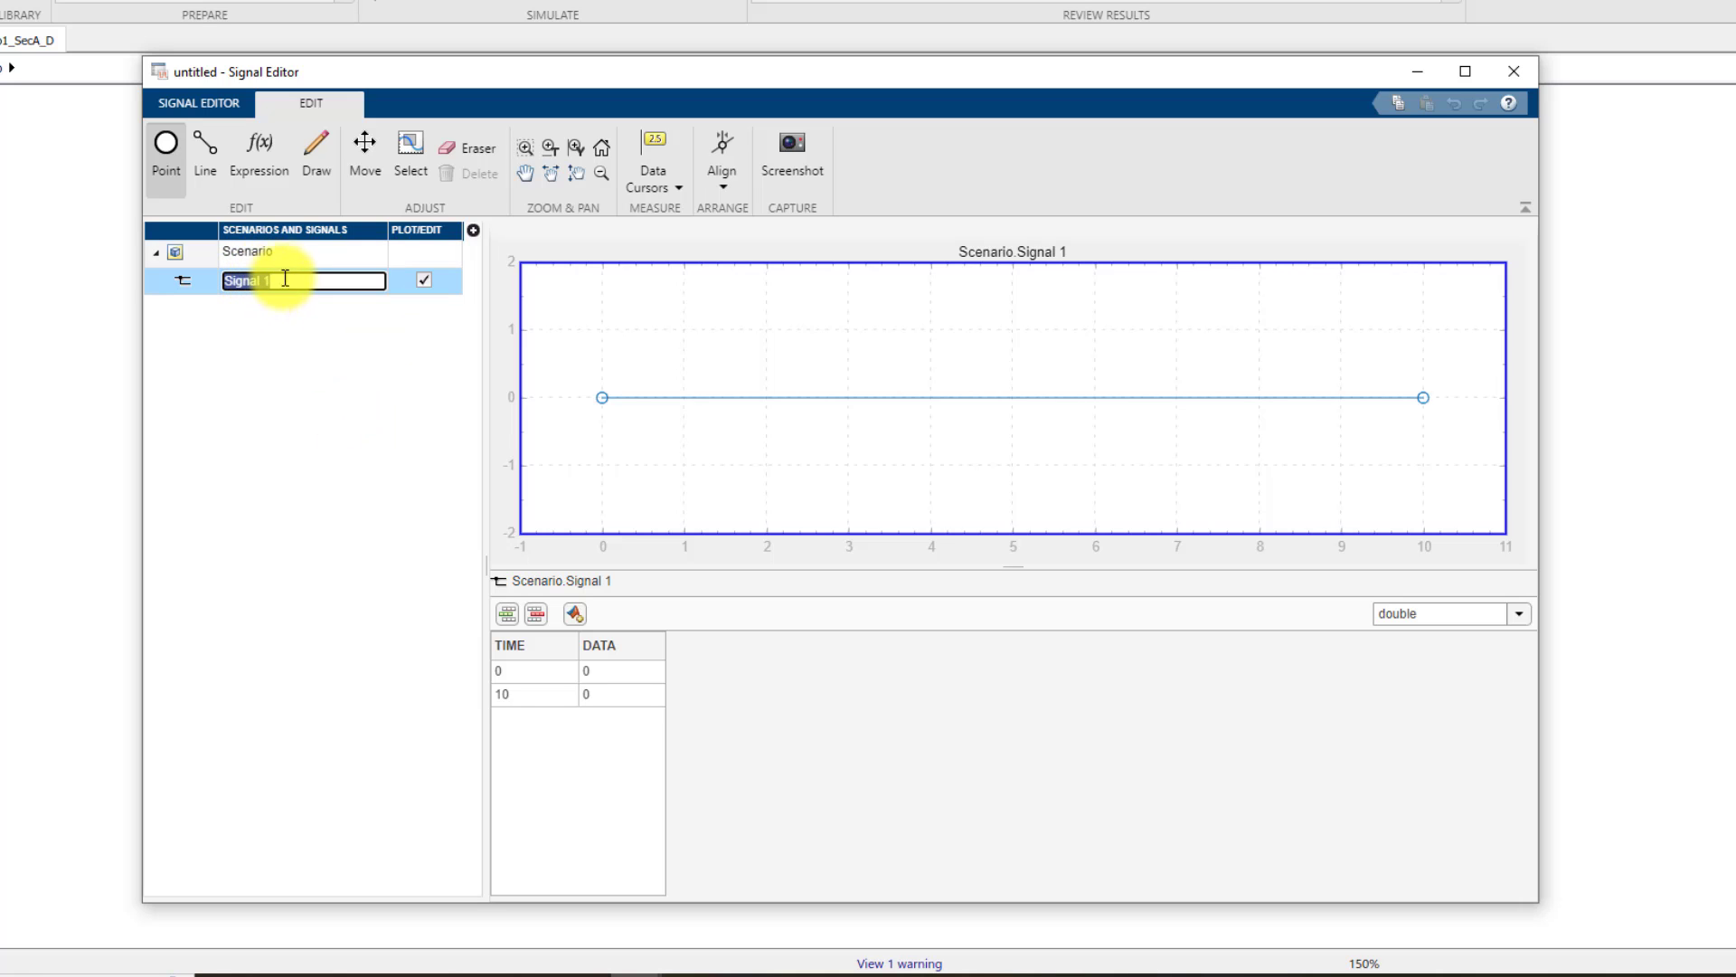
text(Joint 1)
click(273, 357)
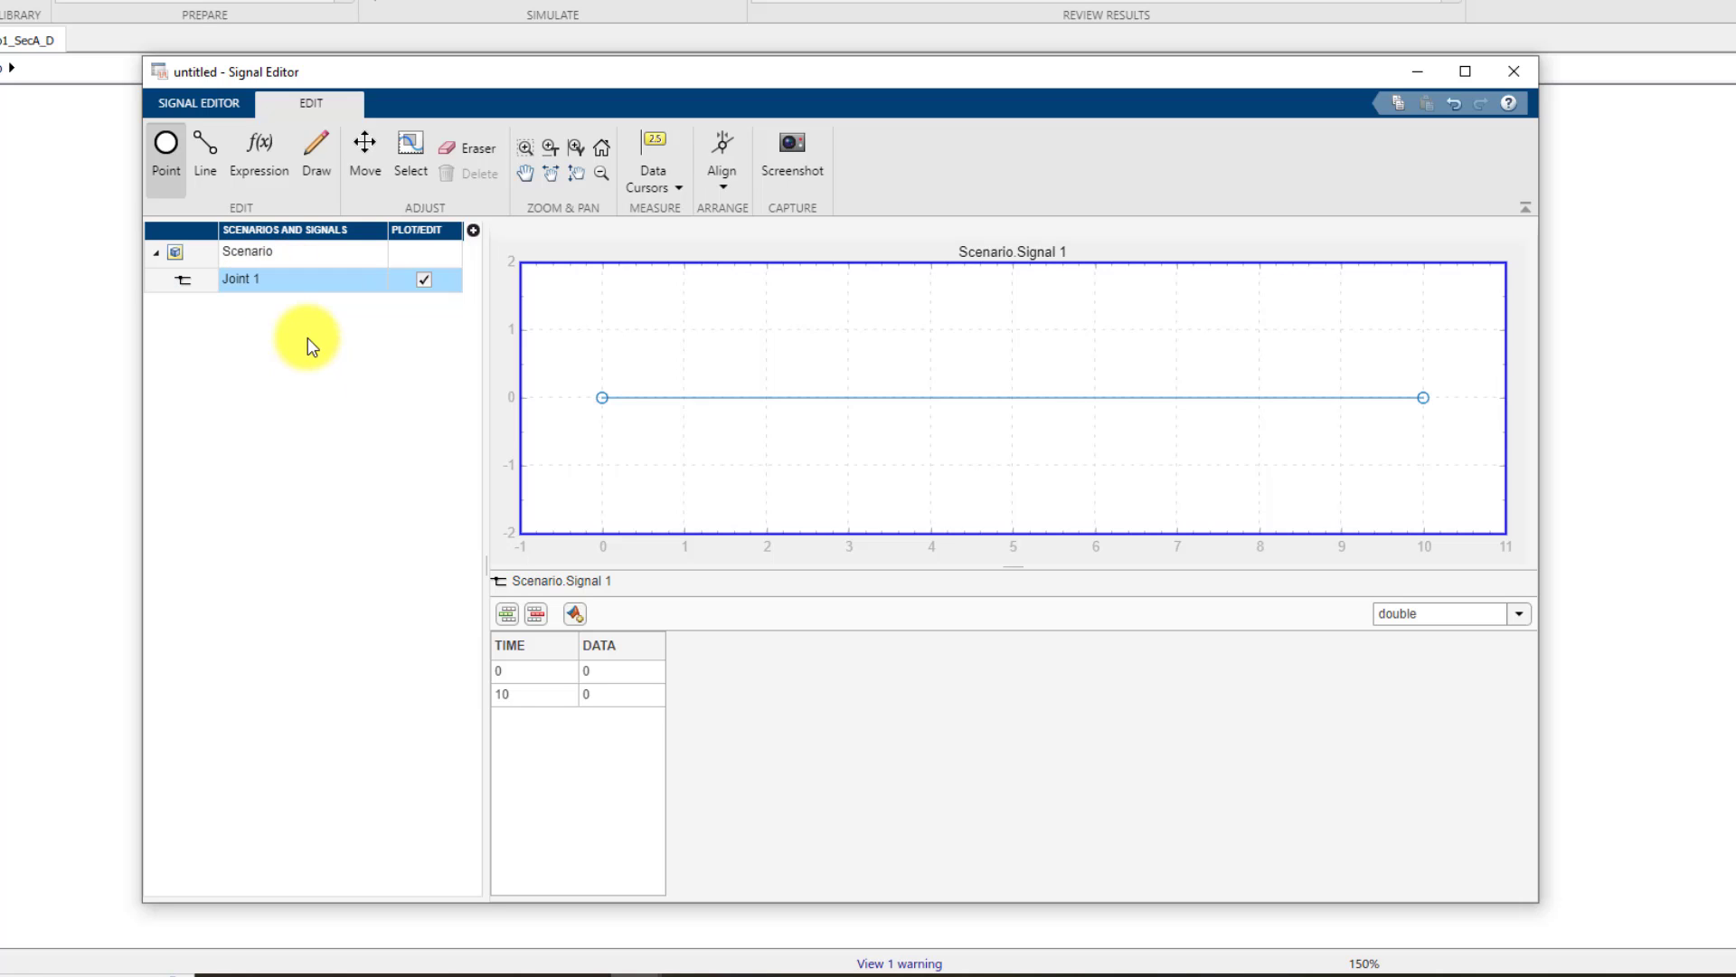
Step: Insert five extra rows into Joint 1's table at the 10 s row
click(571, 694)
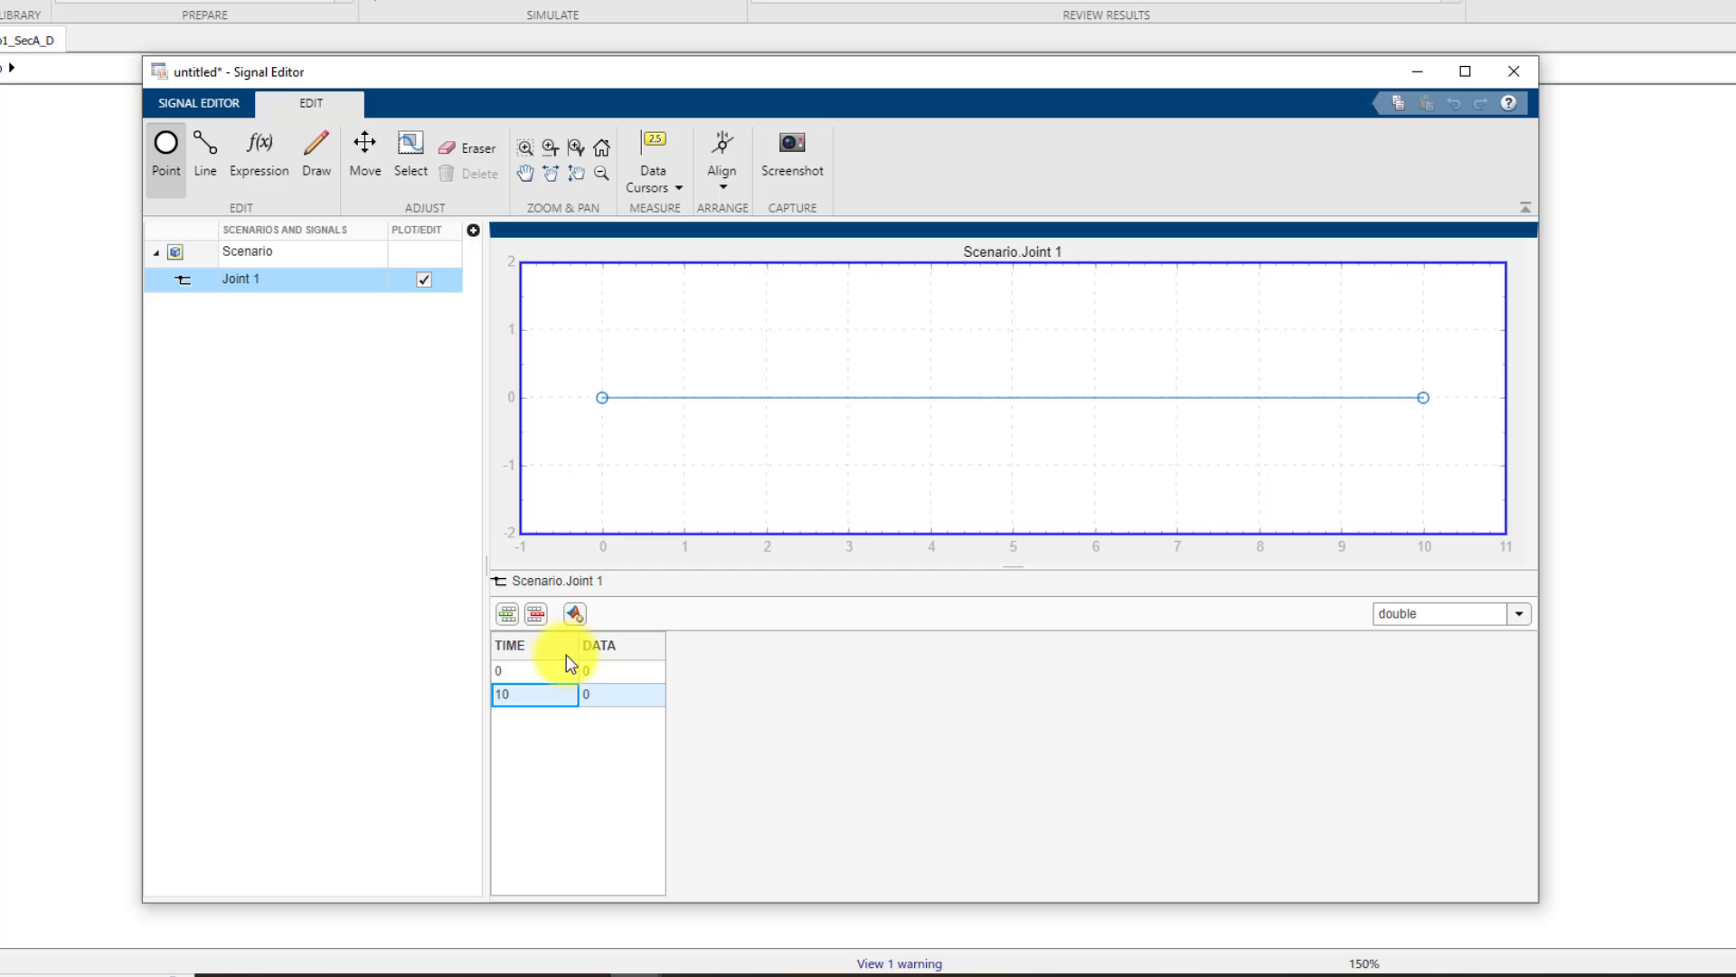
click(508, 617)
click(510, 617)
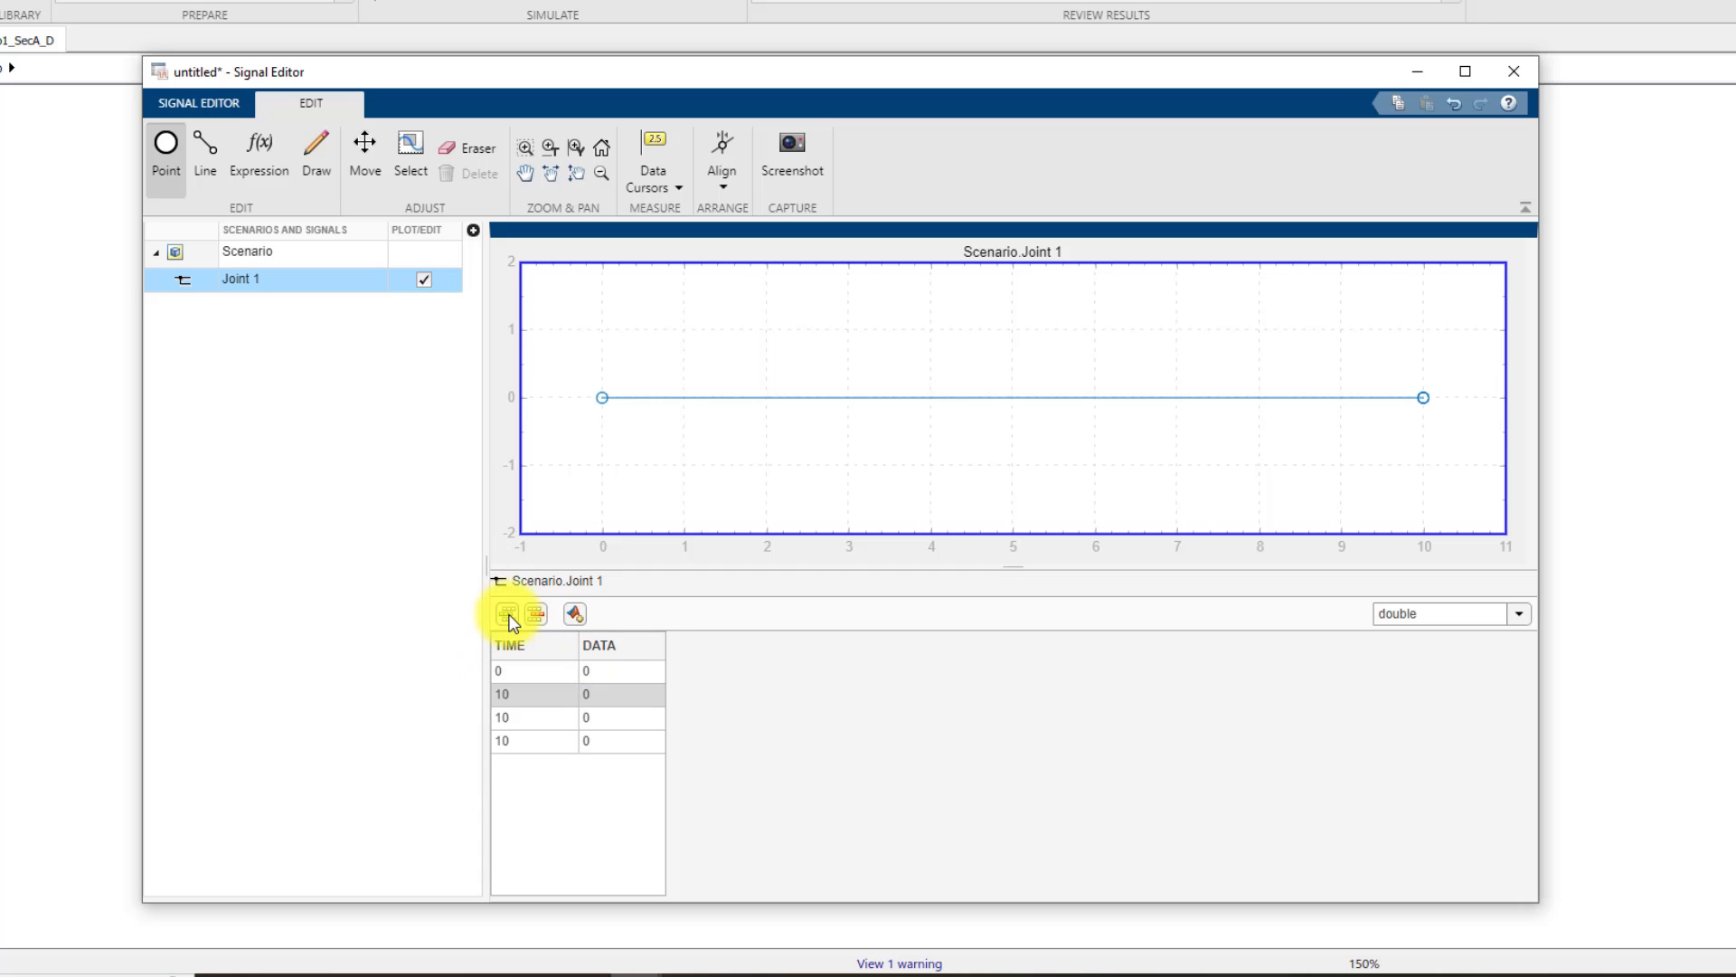
click(511, 619)
click(511, 620)
click(510, 619)
click(511, 619)
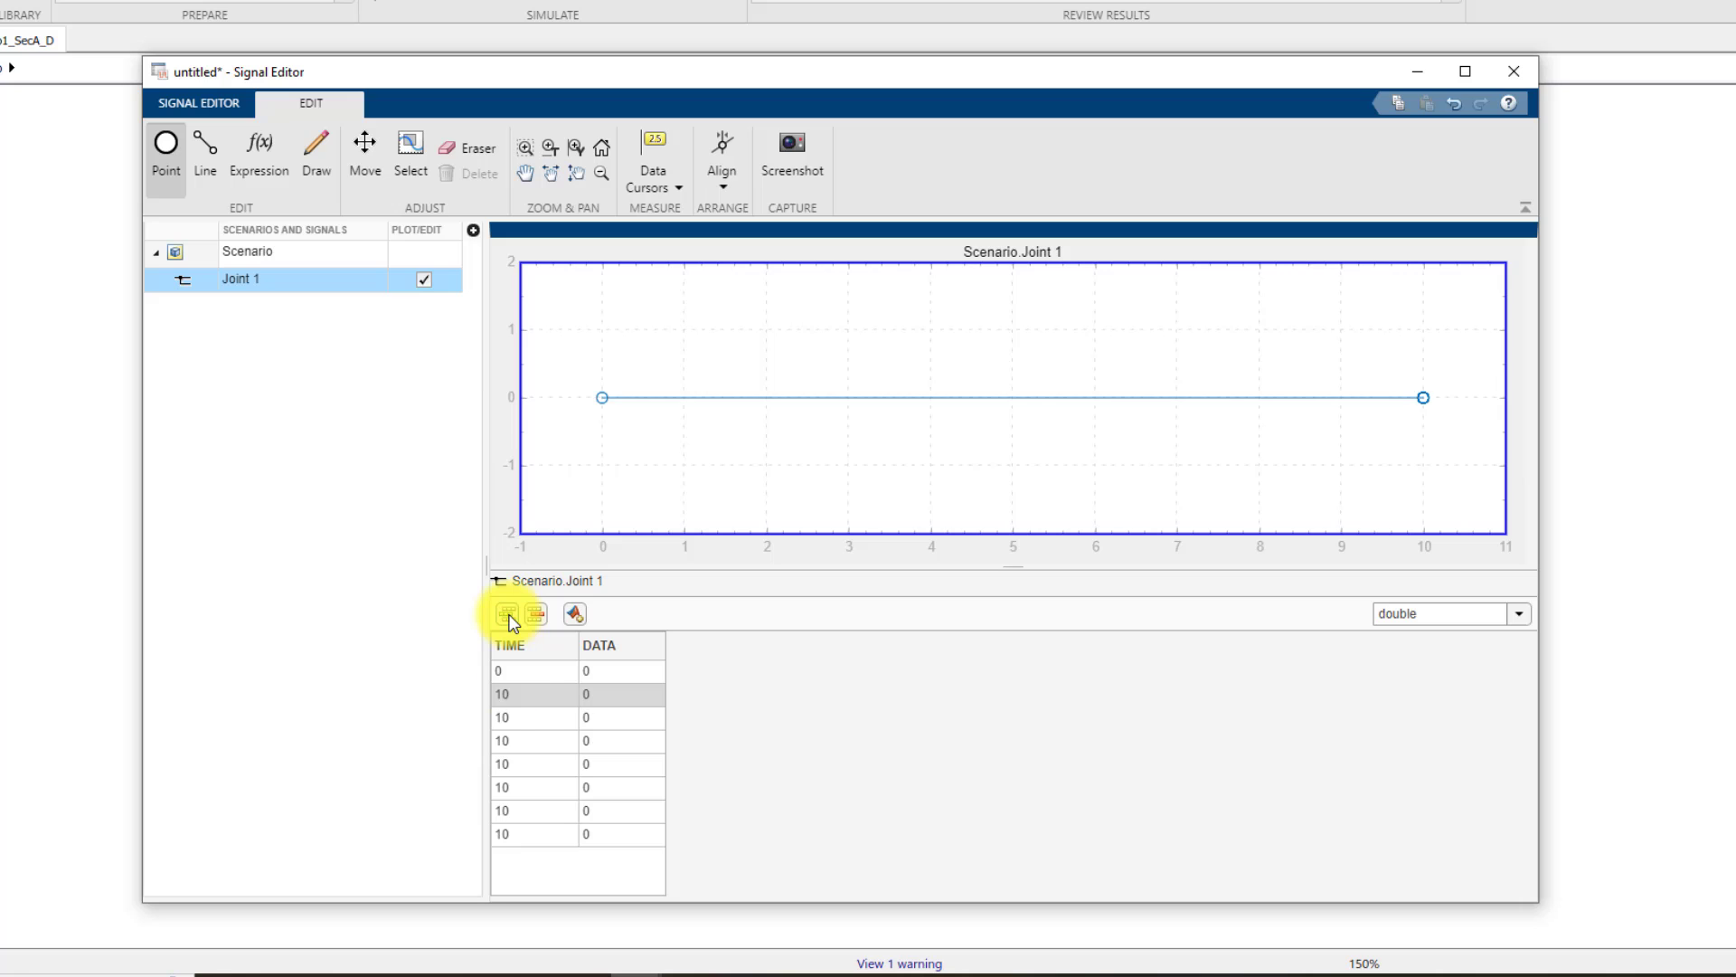
Step: Set Joint 1's time column to 0.5, 1, 1.5, 2 and onward in 0.5 s steps
double_click(517, 696)
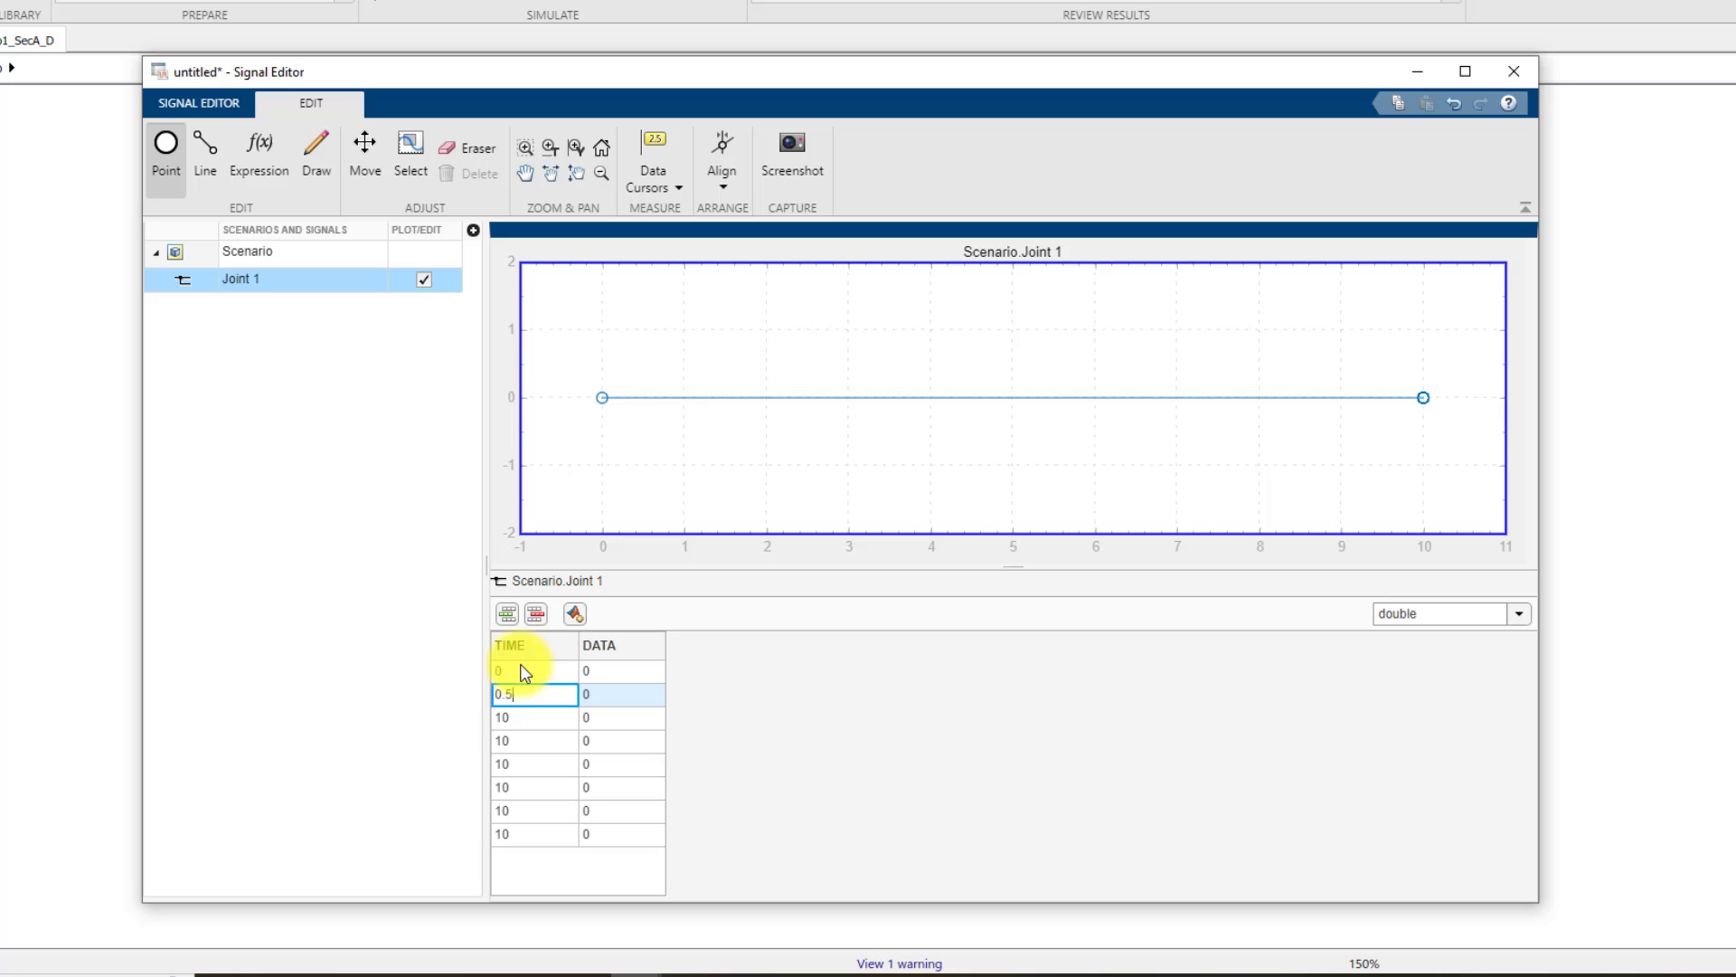
click(519, 720)
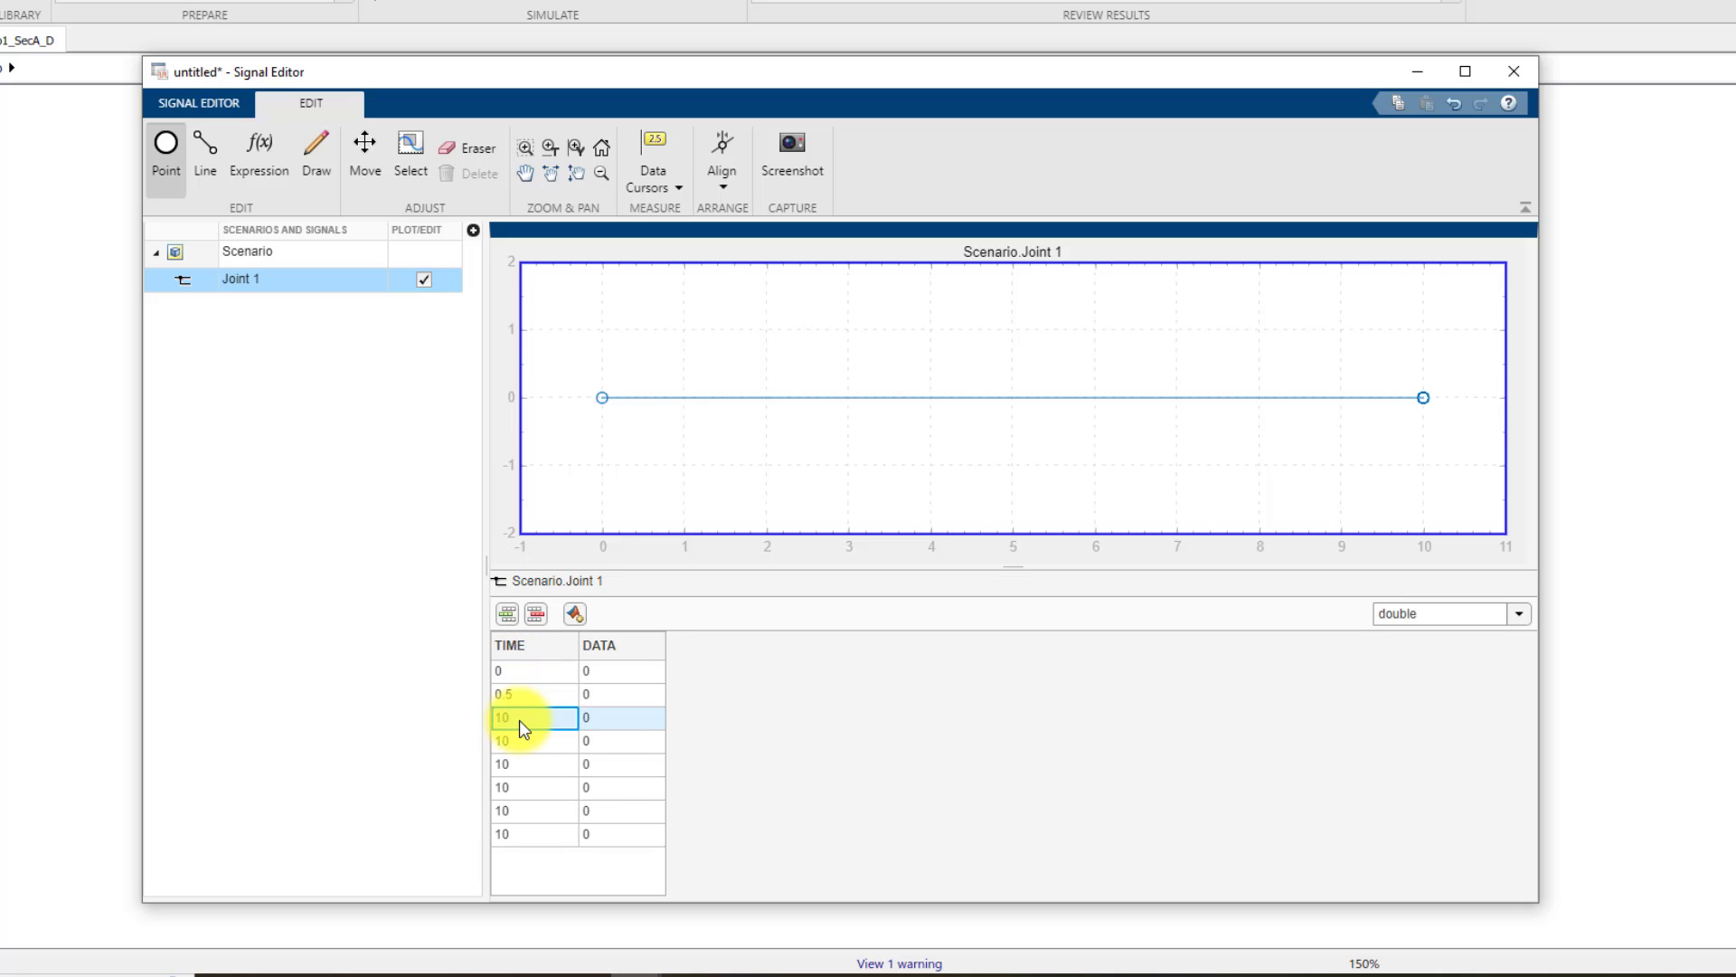
text(1)
click(519, 738)
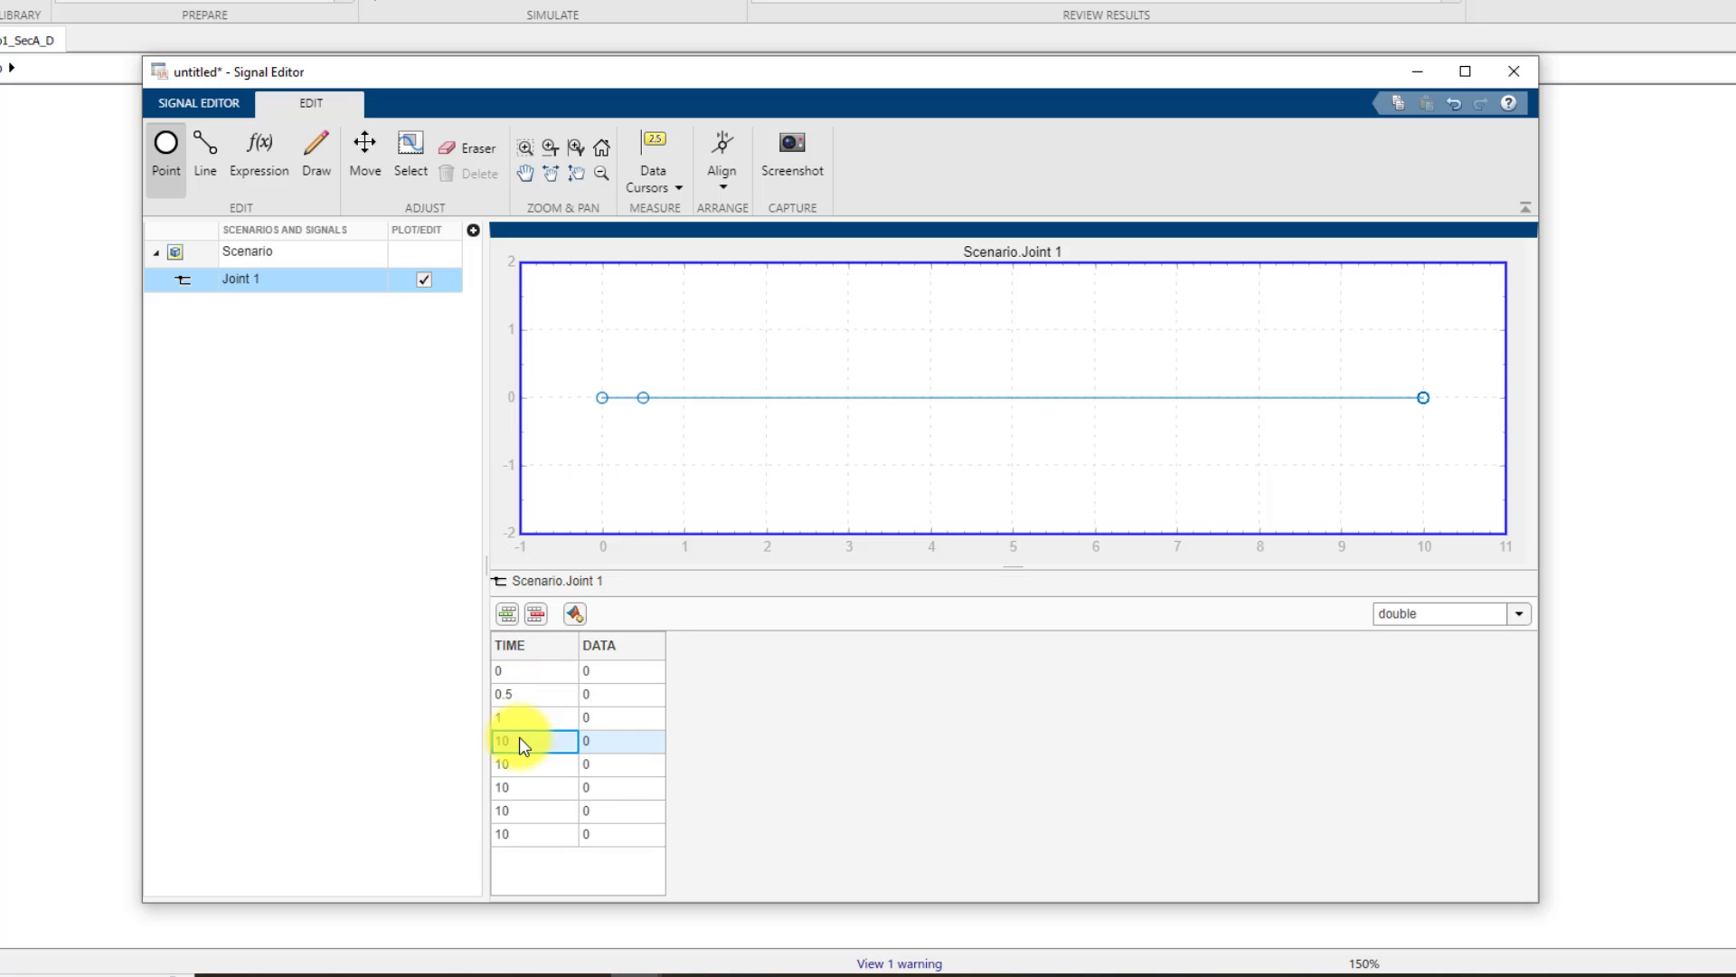
text(1.5)
click(517, 764)
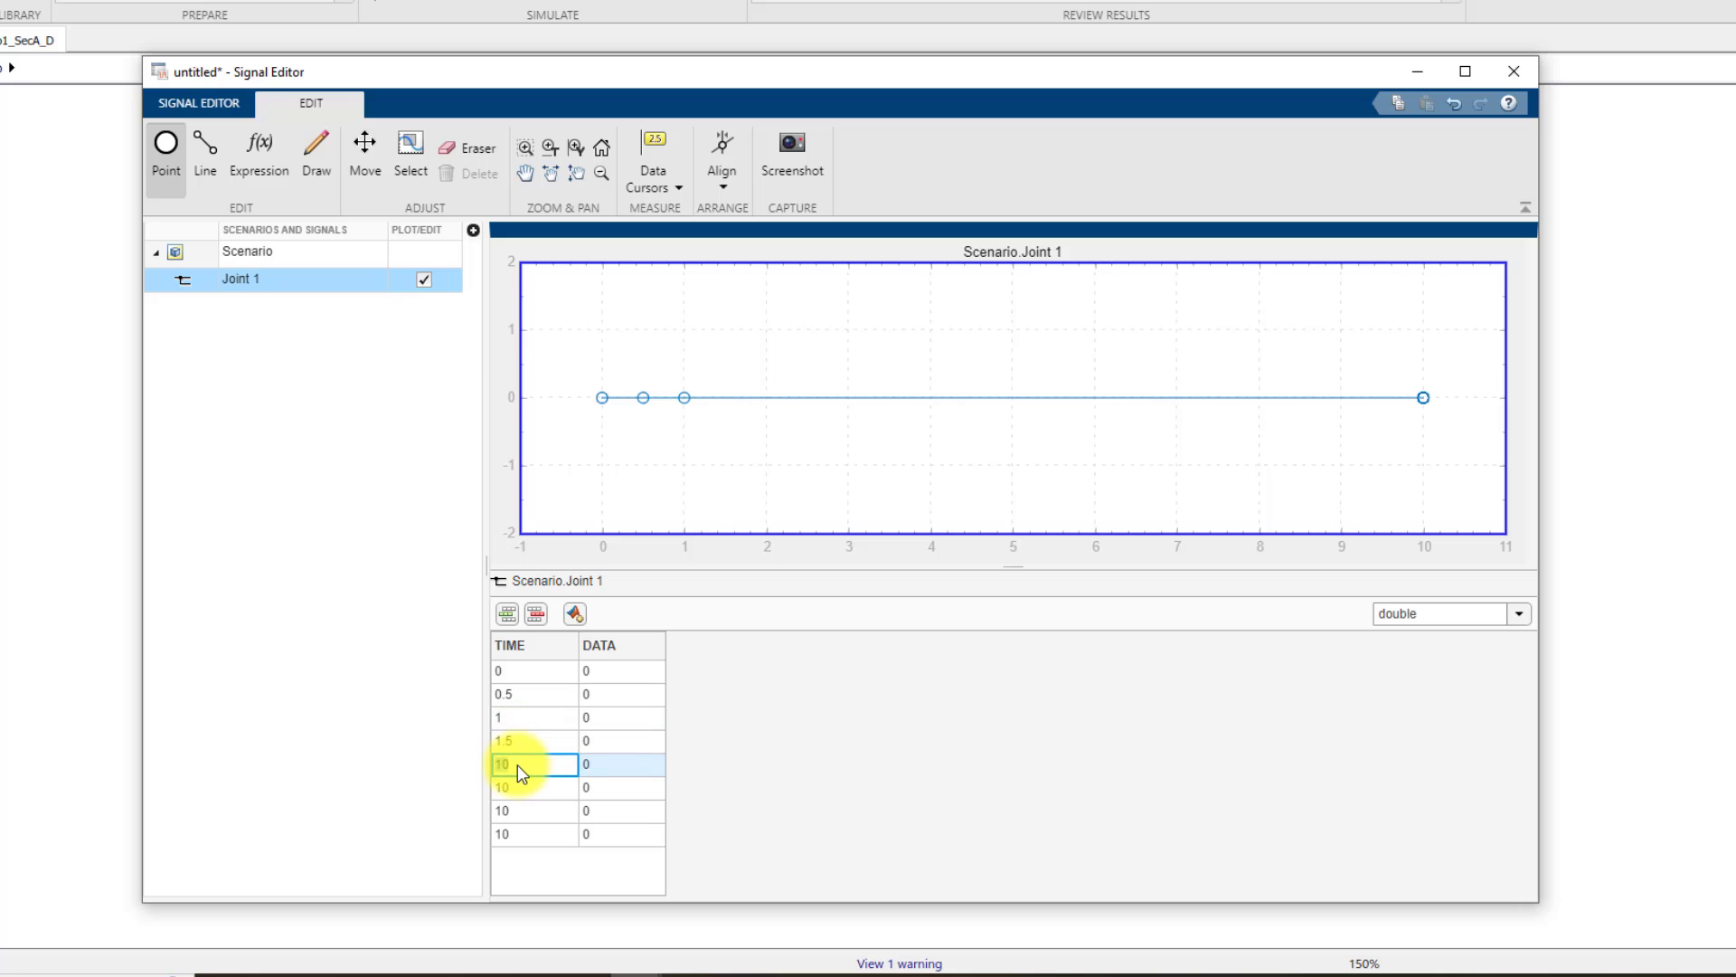
text(2)
click(514, 788)
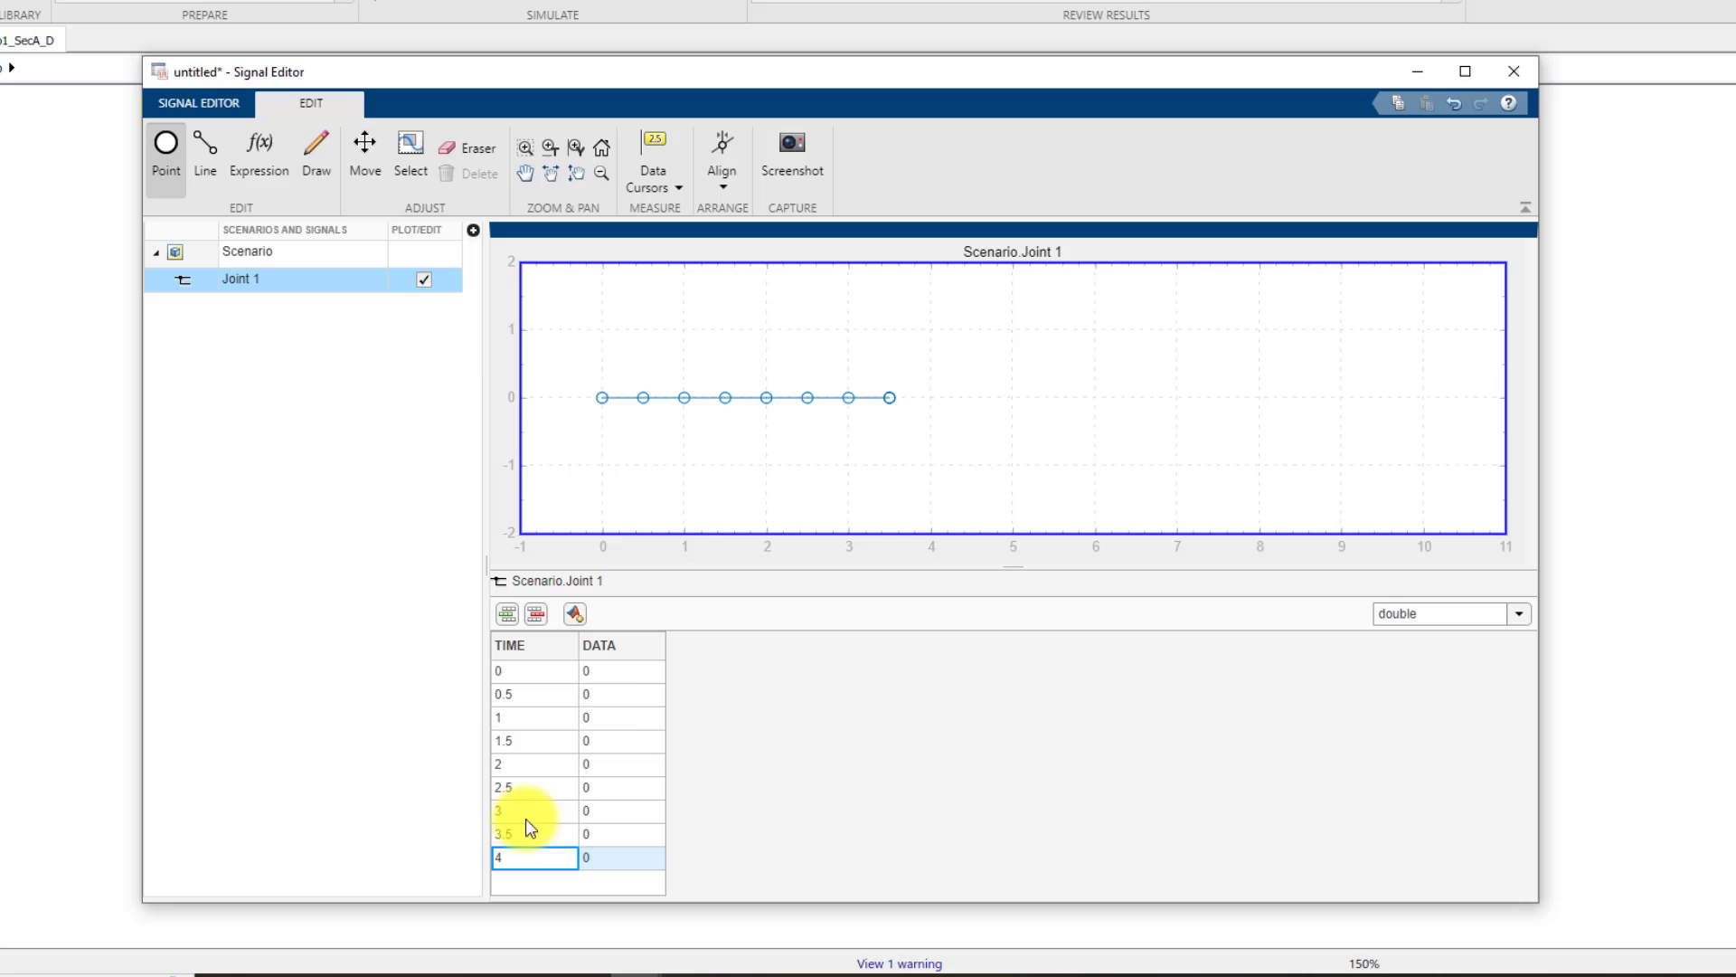
Step: Commit the final time 4 and enter Joint 1 data 50, 110, 110 for 0.5–1.5 s
click(599, 693)
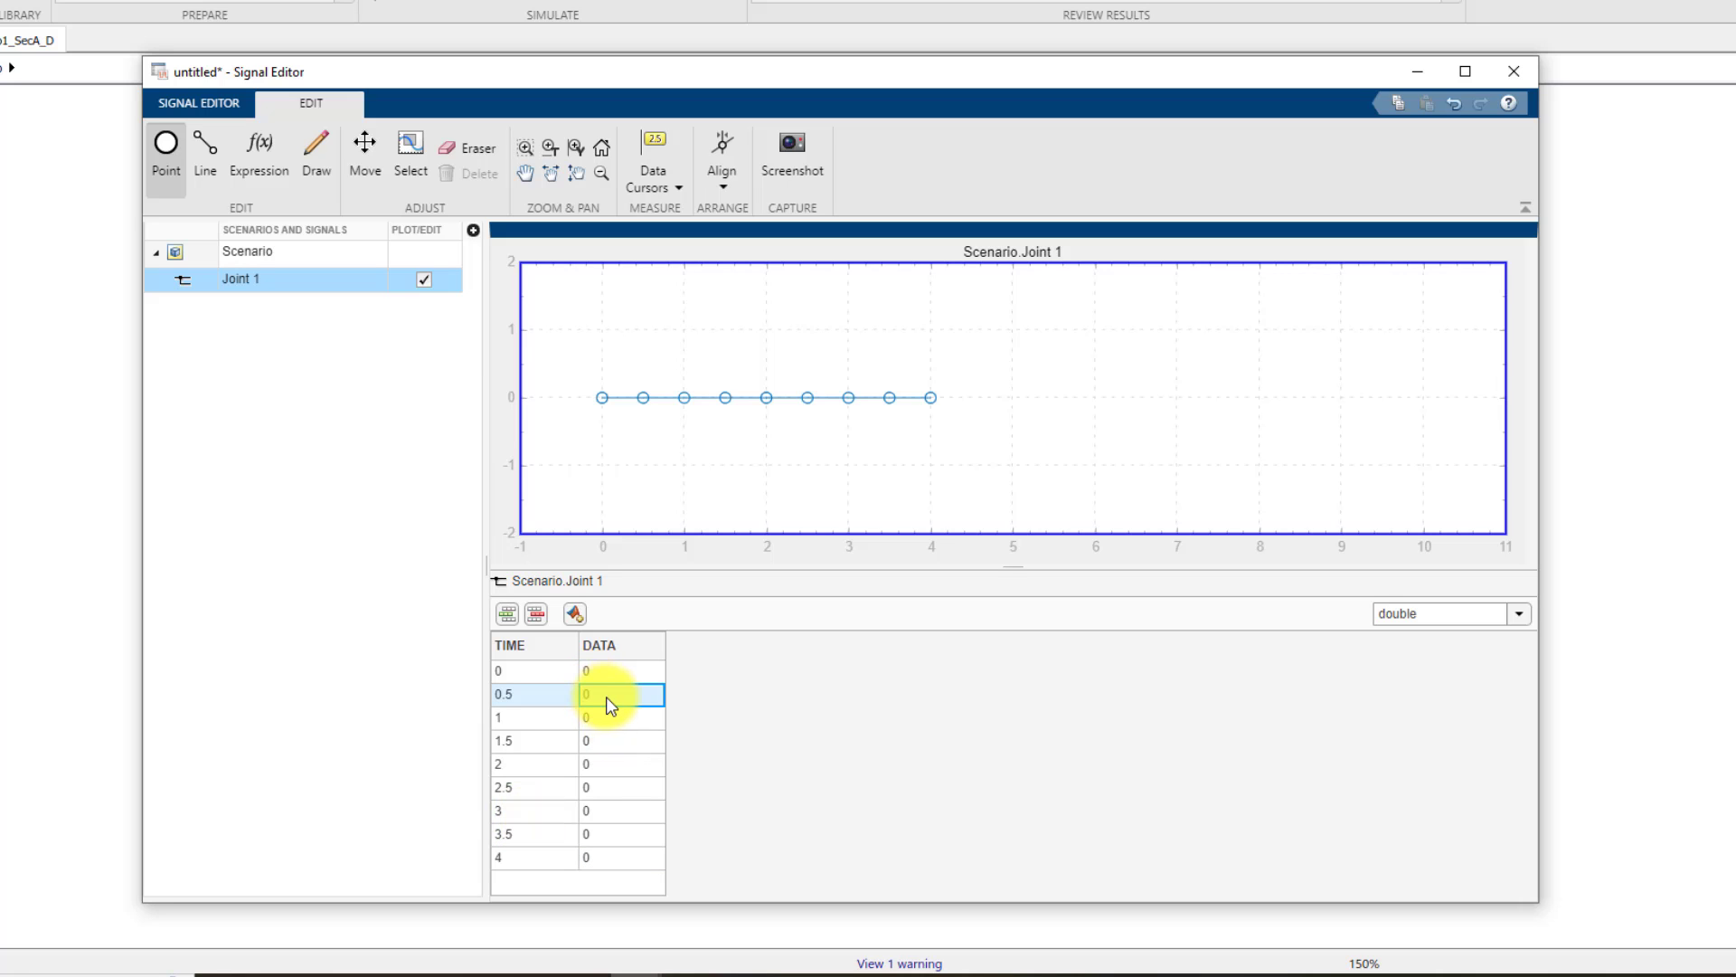
click(598, 671)
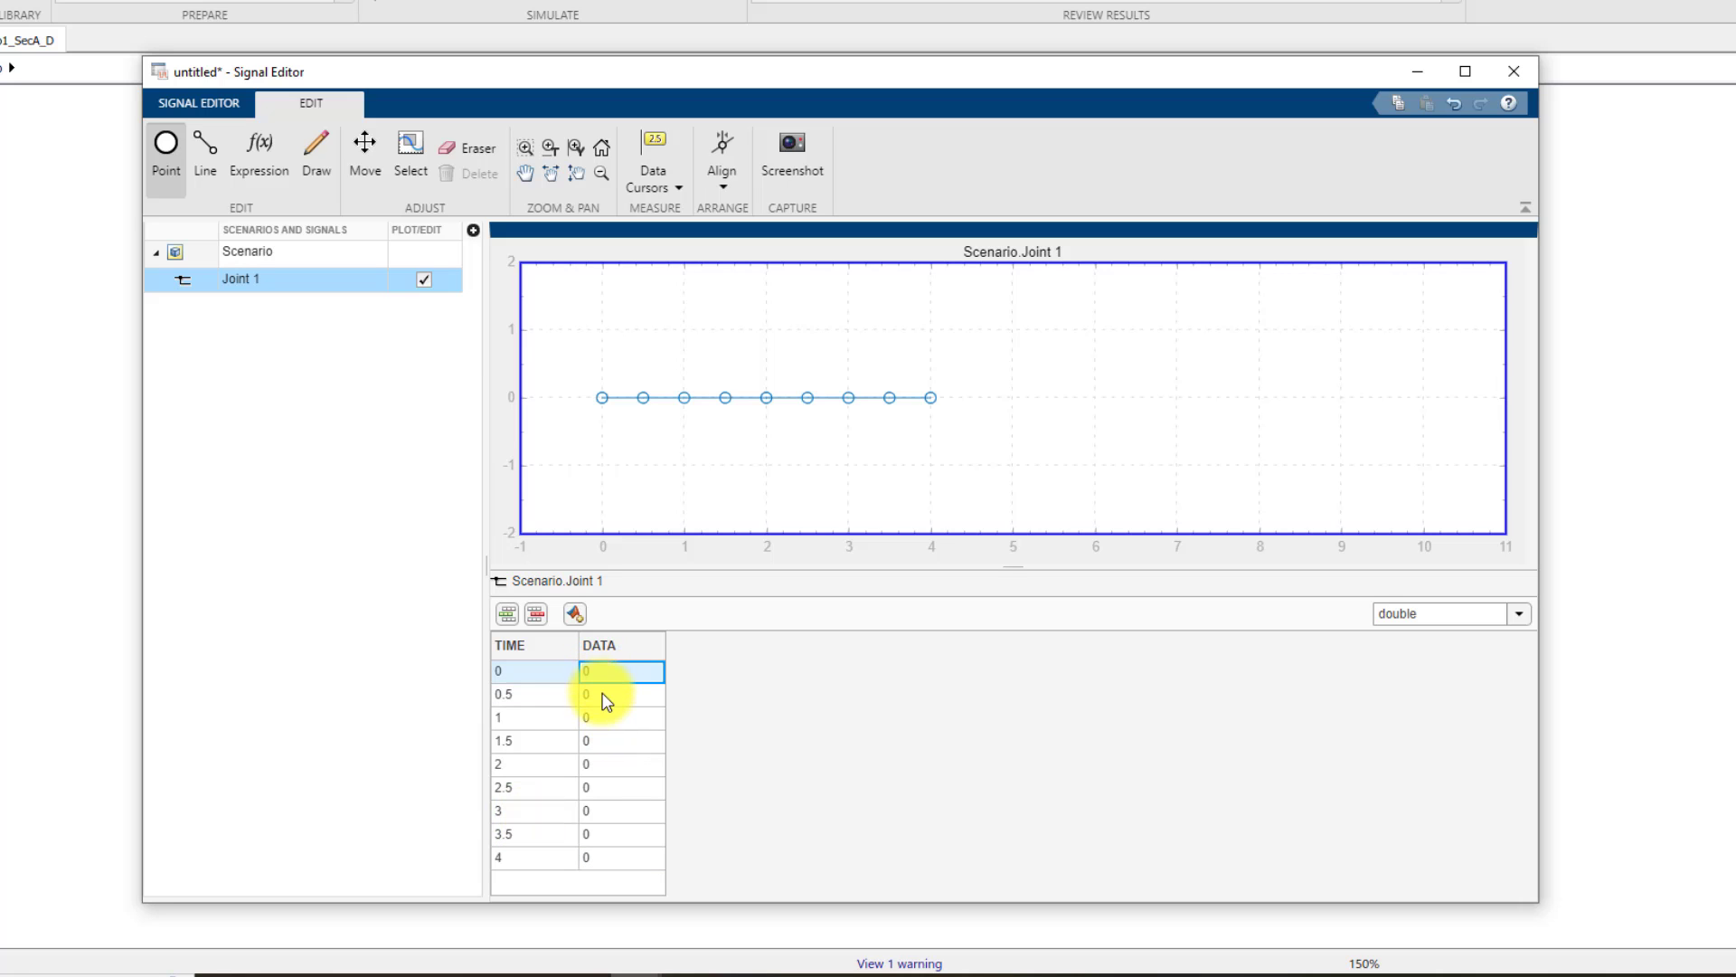
click(602, 695)
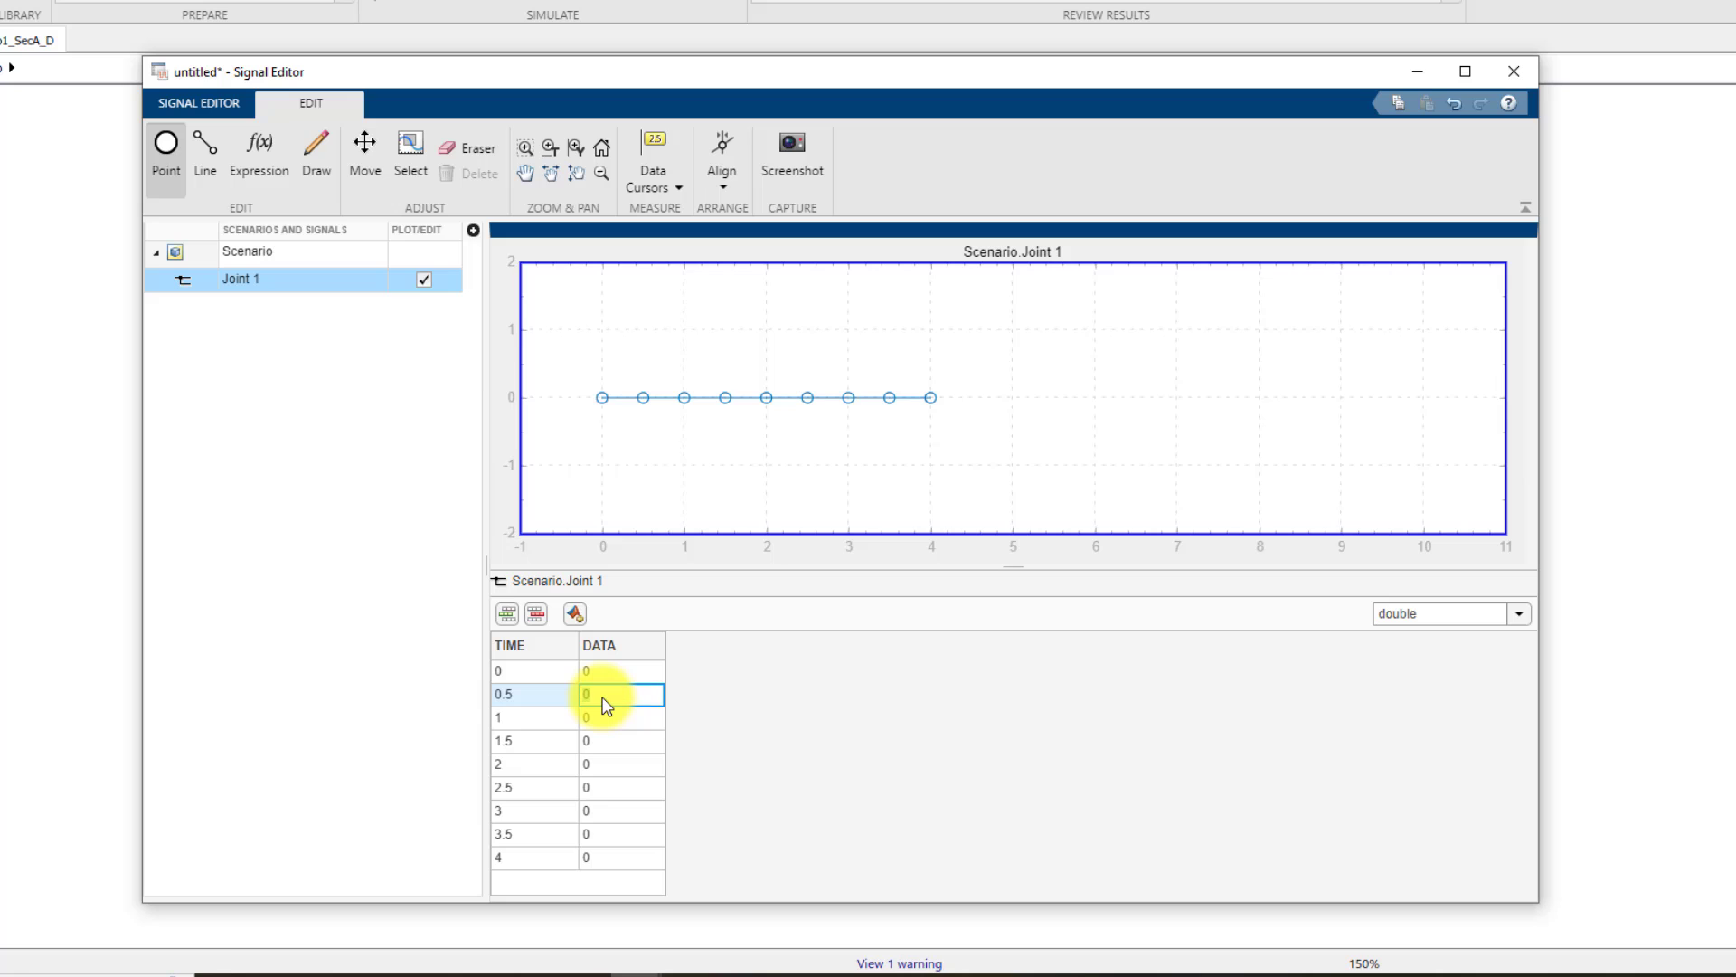
text(50)
click(598, 719)
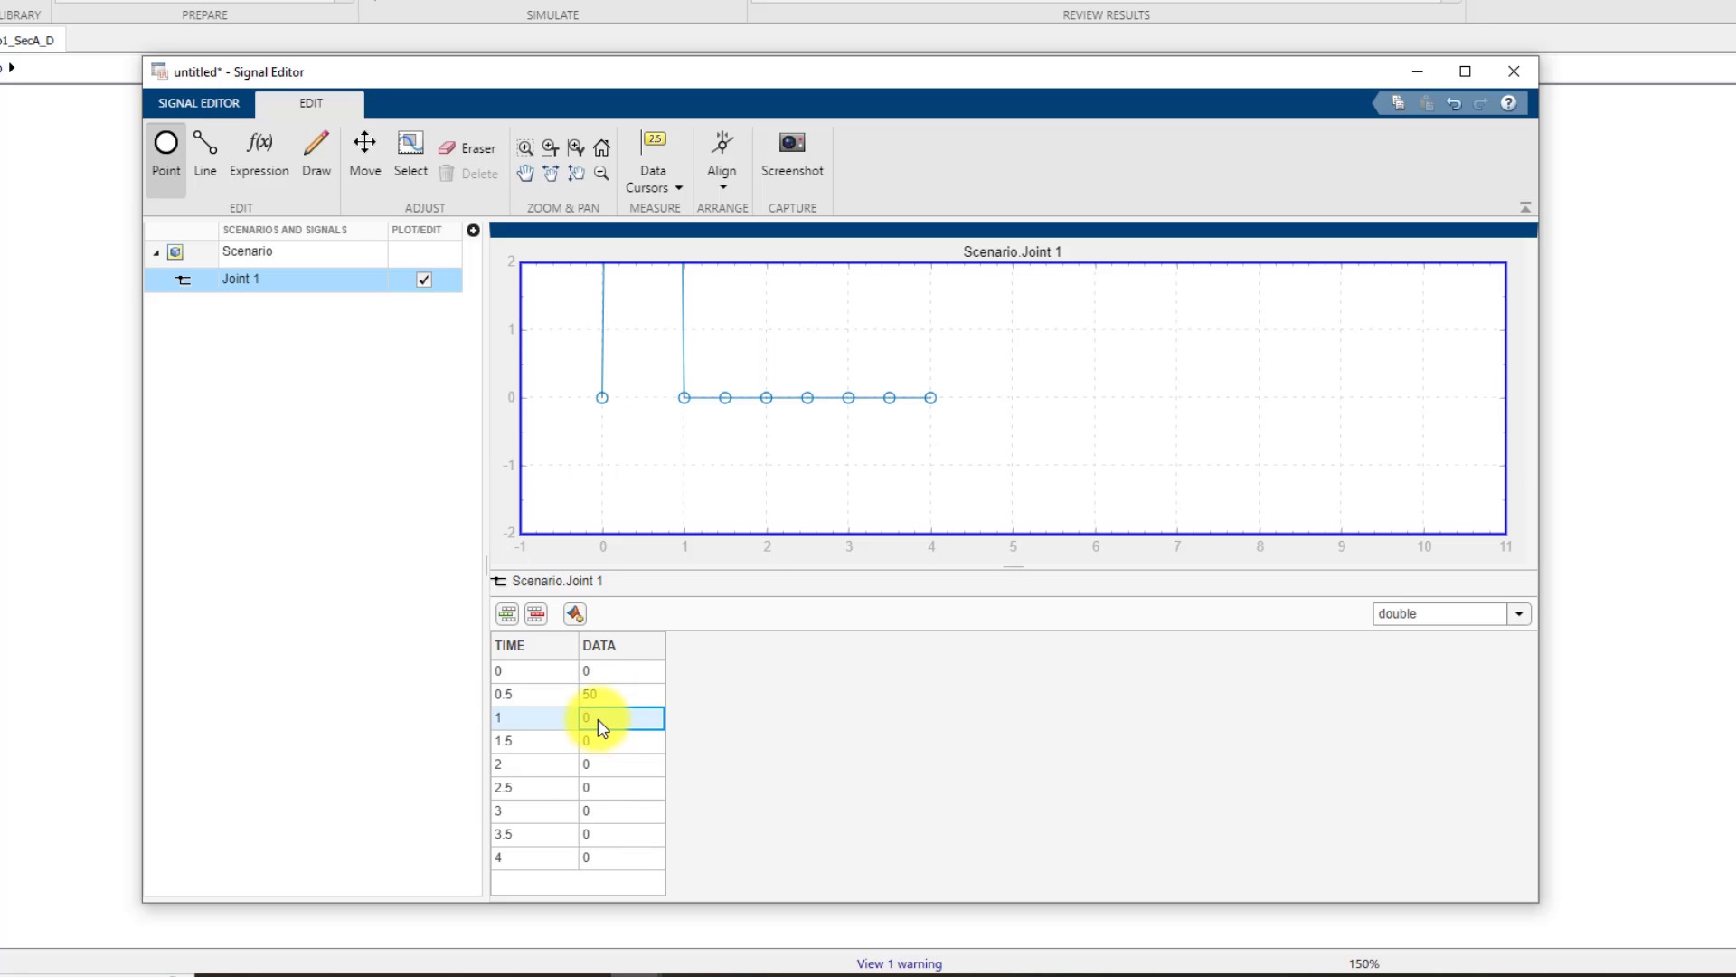
text(110)
click(603, 741)
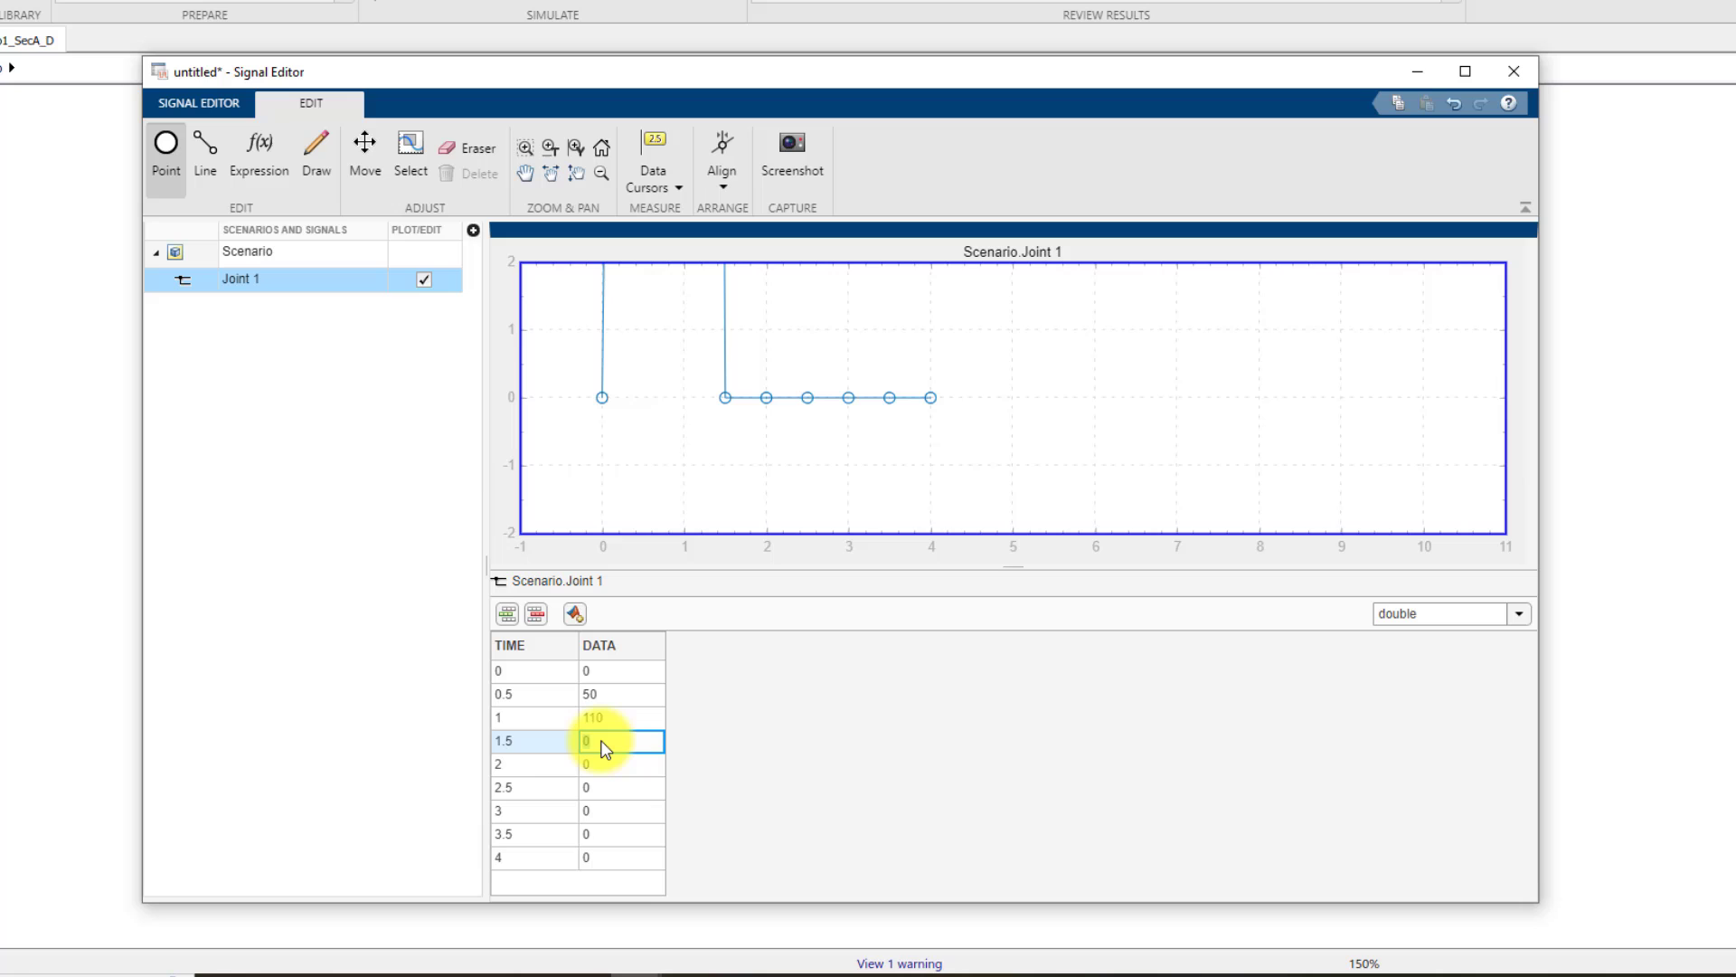
text(110)
Step: Enter Joint 1 data 110 at 2 s and 60 at 2.5, 3 and 3.5 s
click(602, 765)
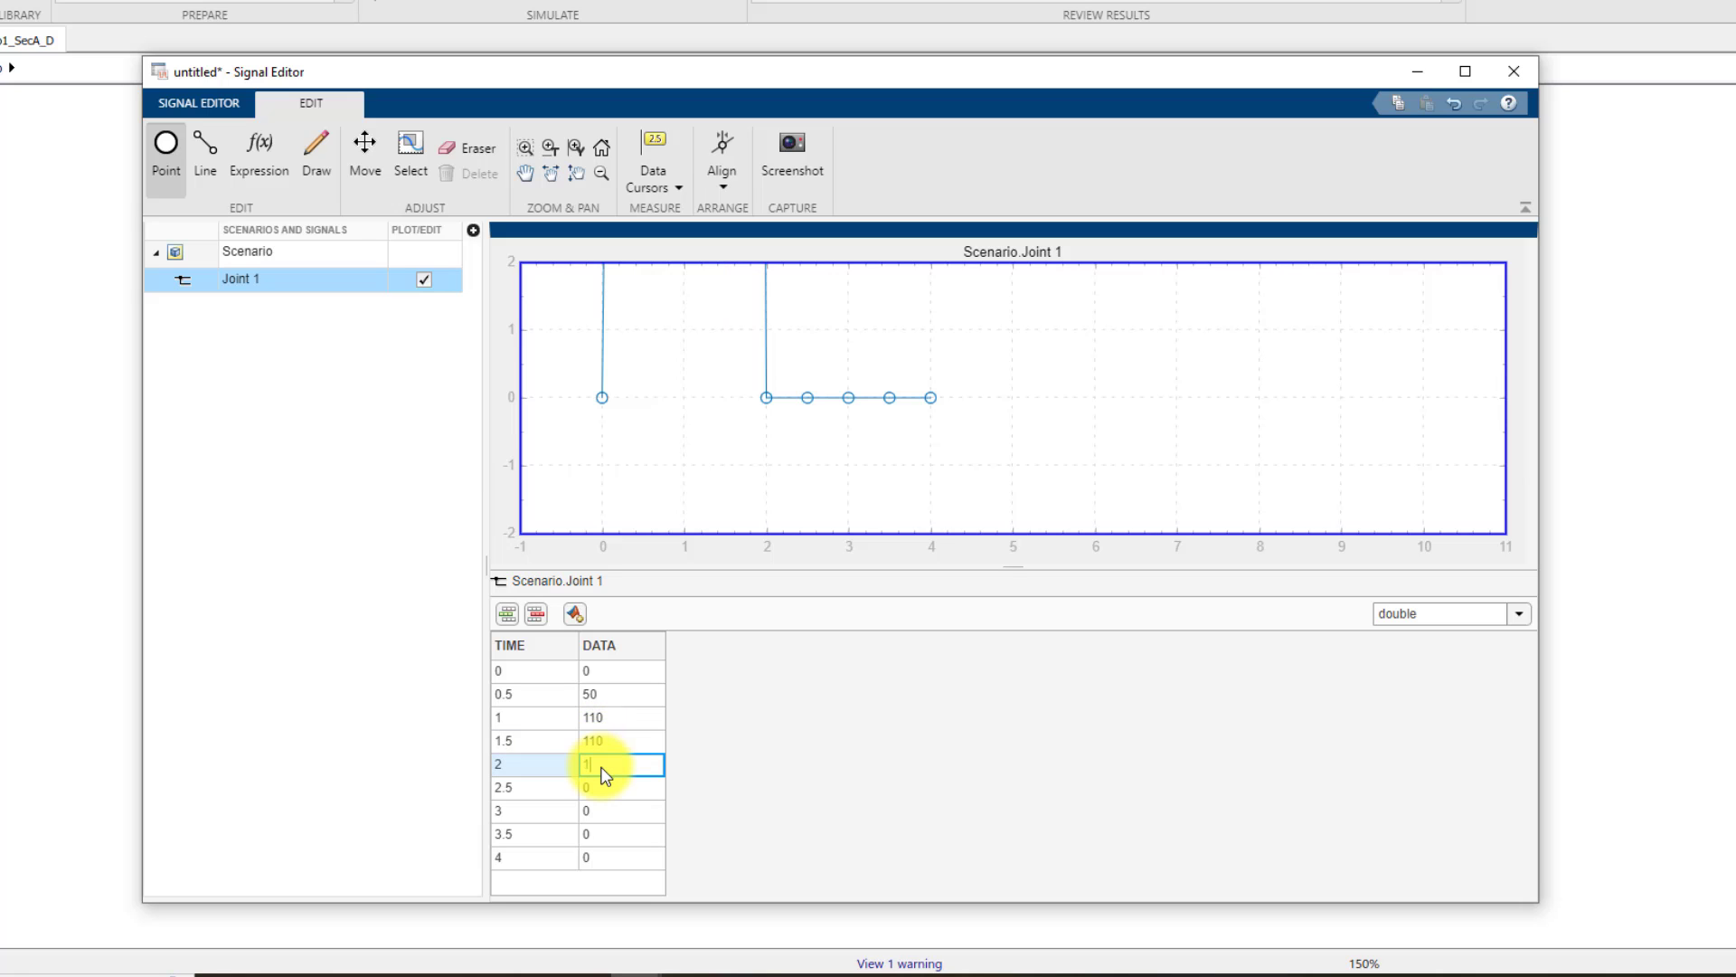
text(110)
click(610, 788)
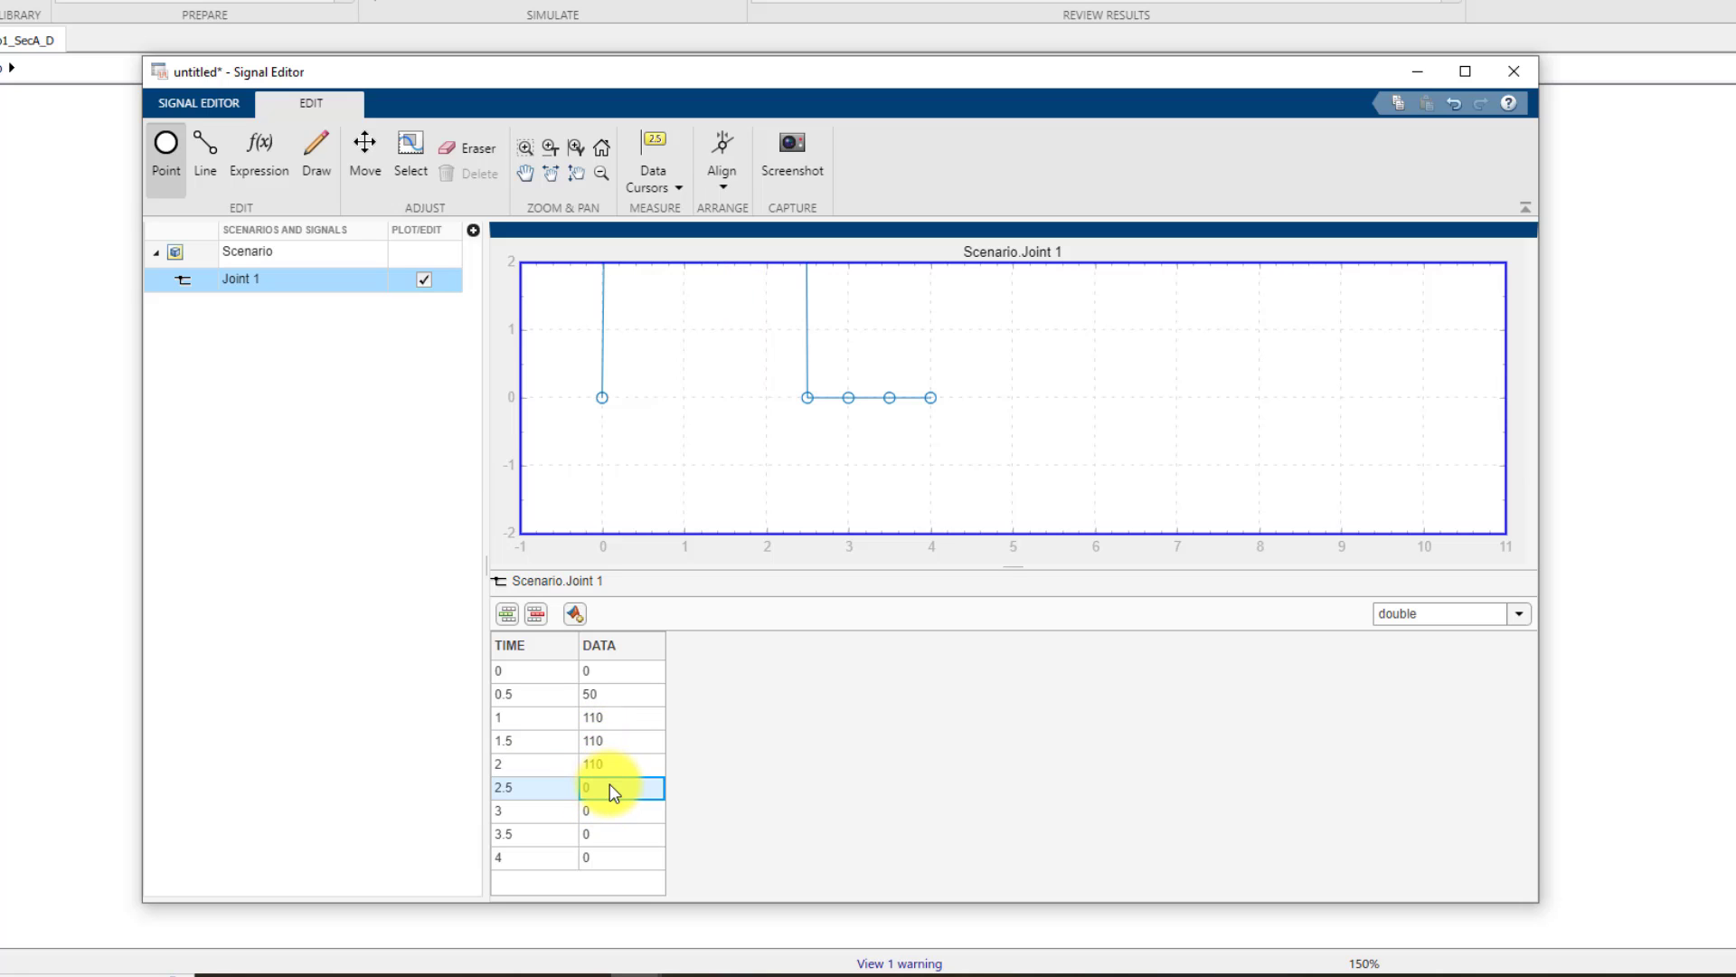
text(60)
click(609, 810)
text(60)
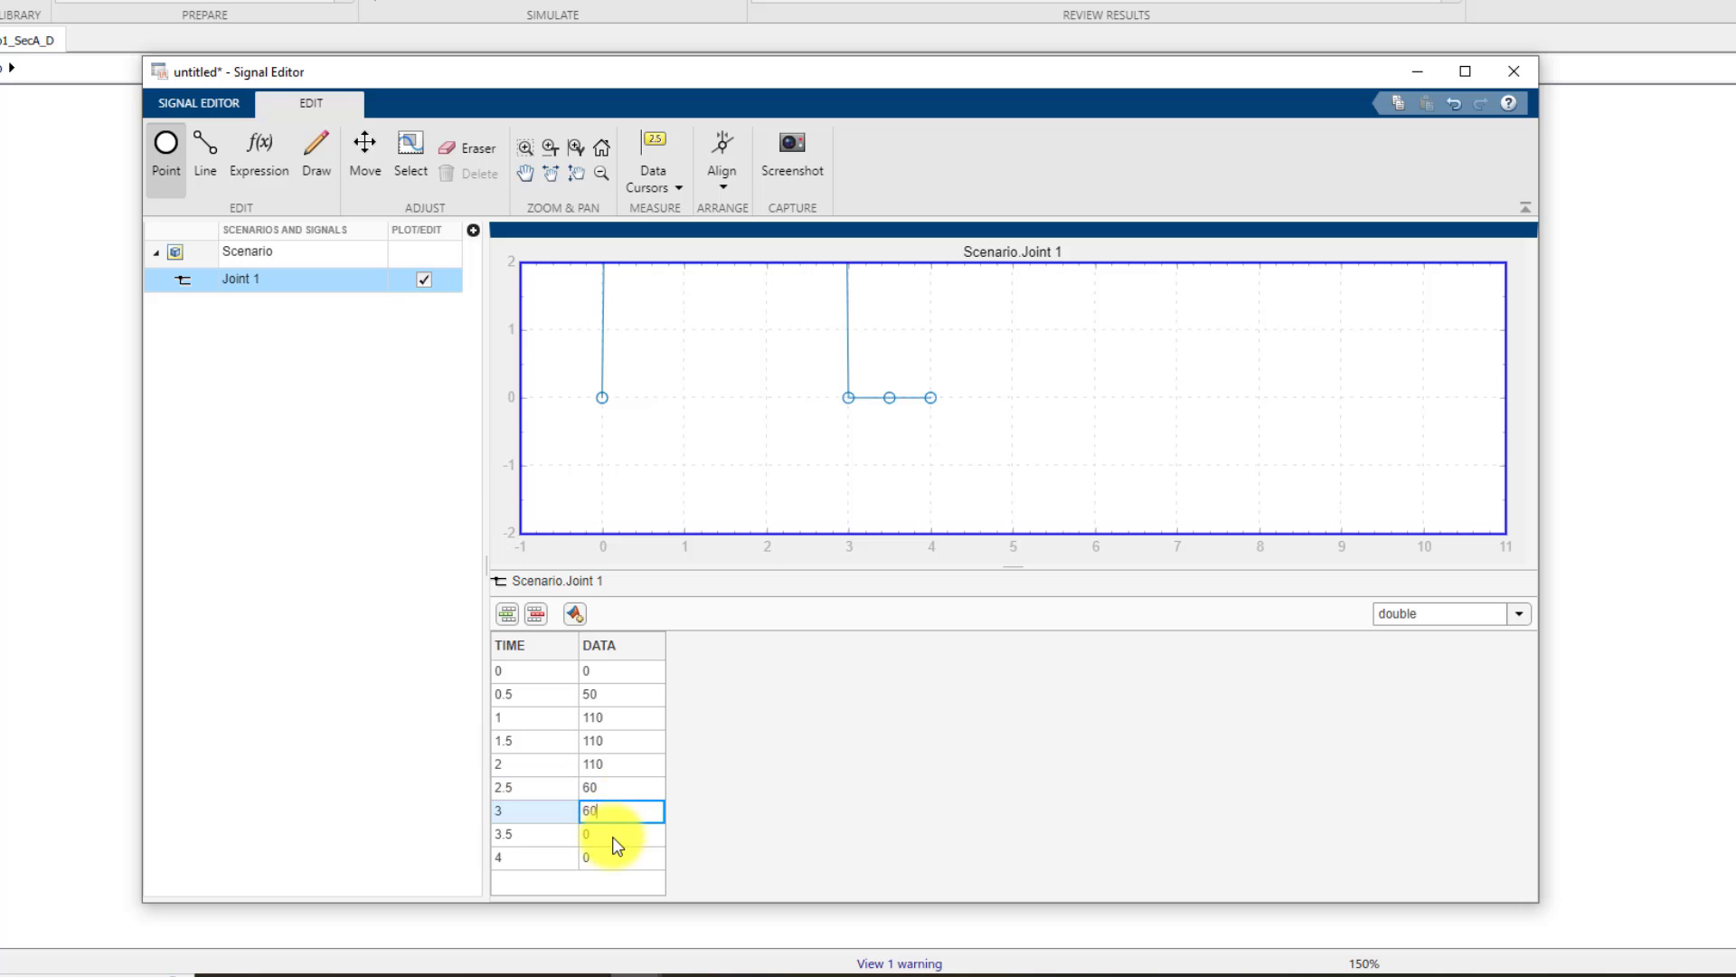
click(611, 834)
text(60)
click(605, 857)
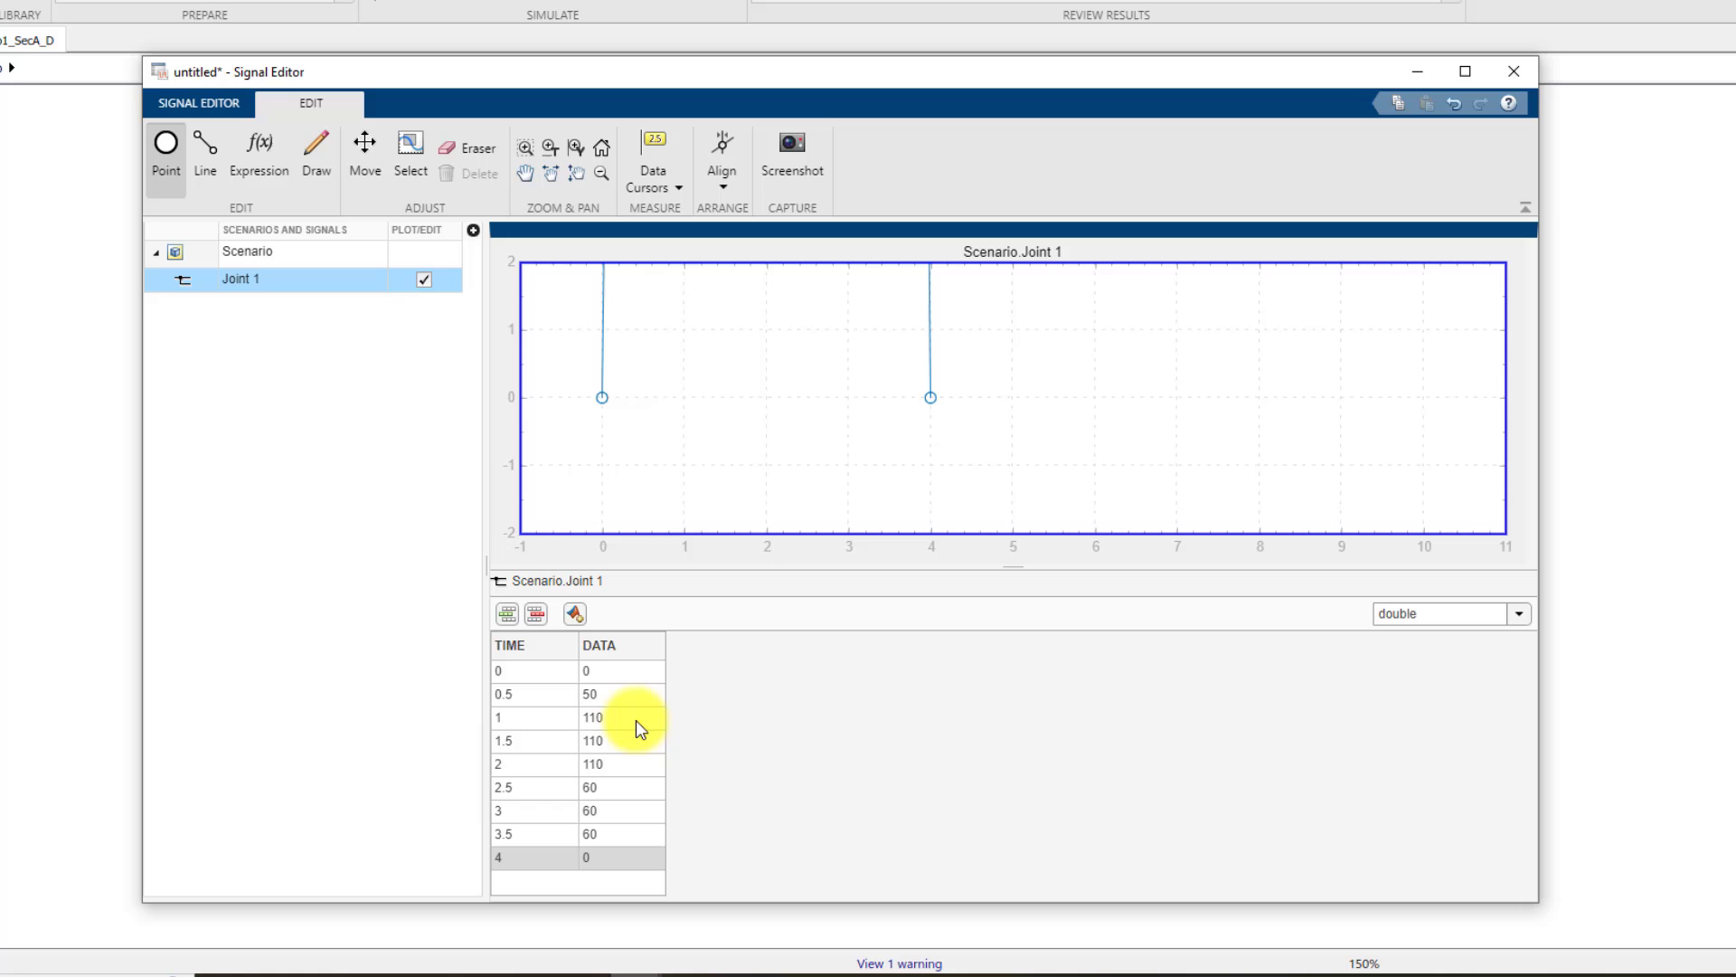
Step: Fit the plot to view so the whole Joint 1 trapezoid profile shows
right_click(833, 351)
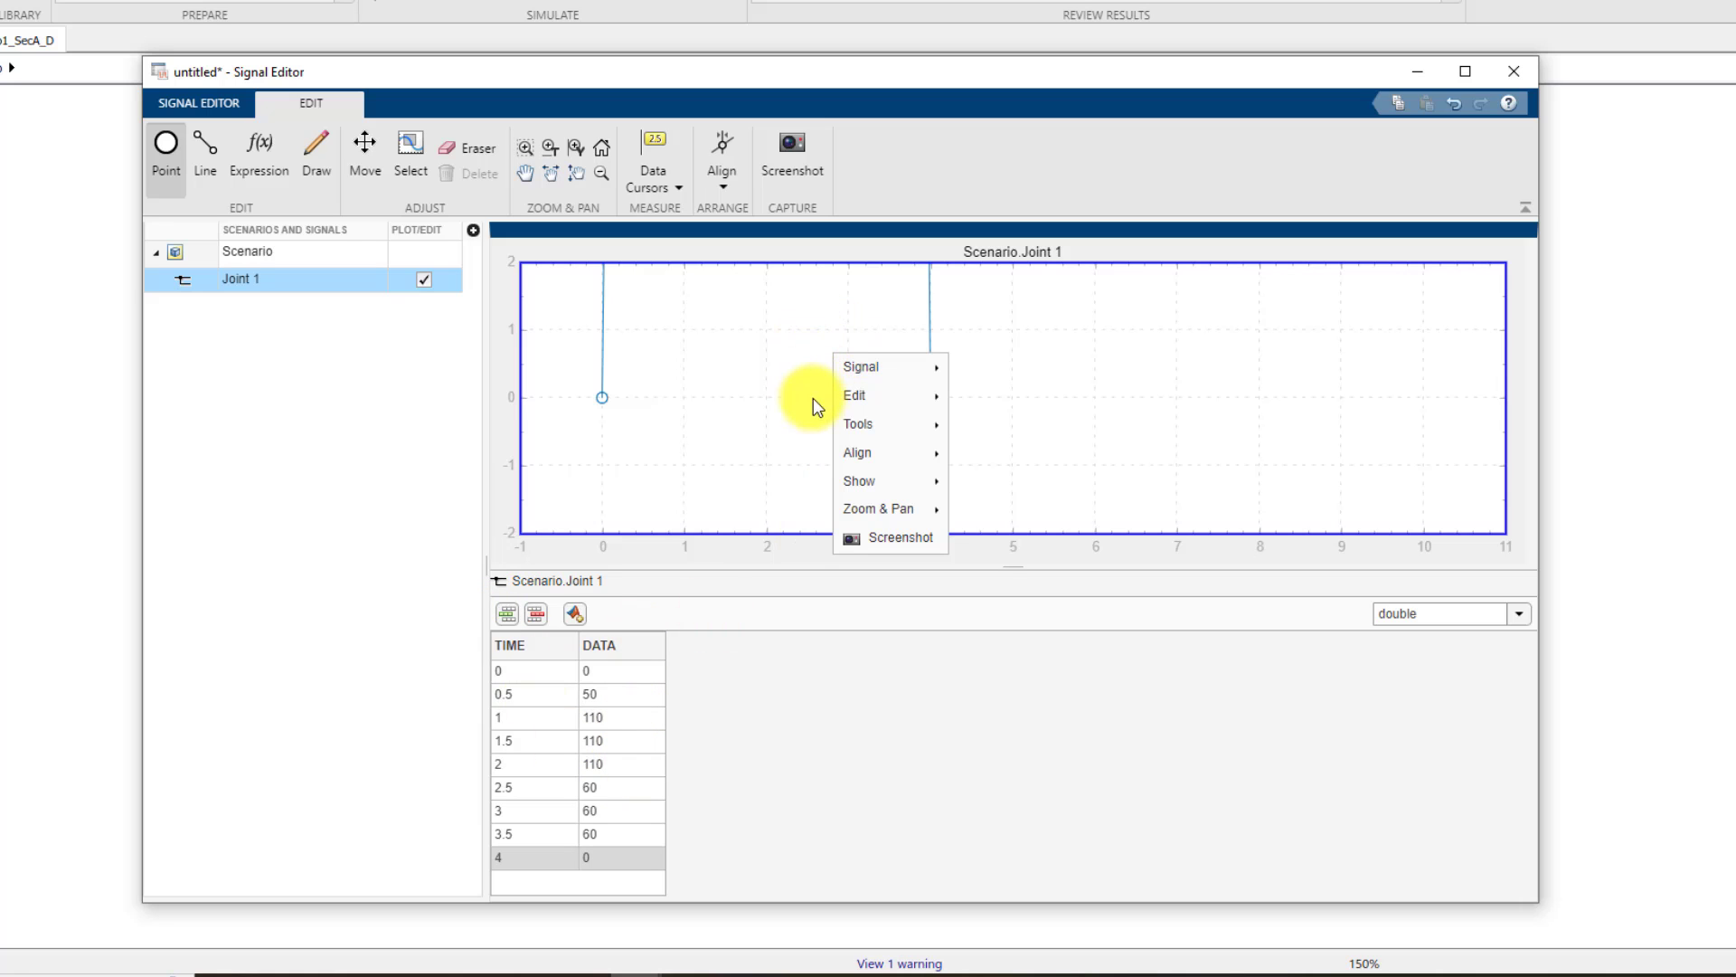
mouse_move(881, 517)
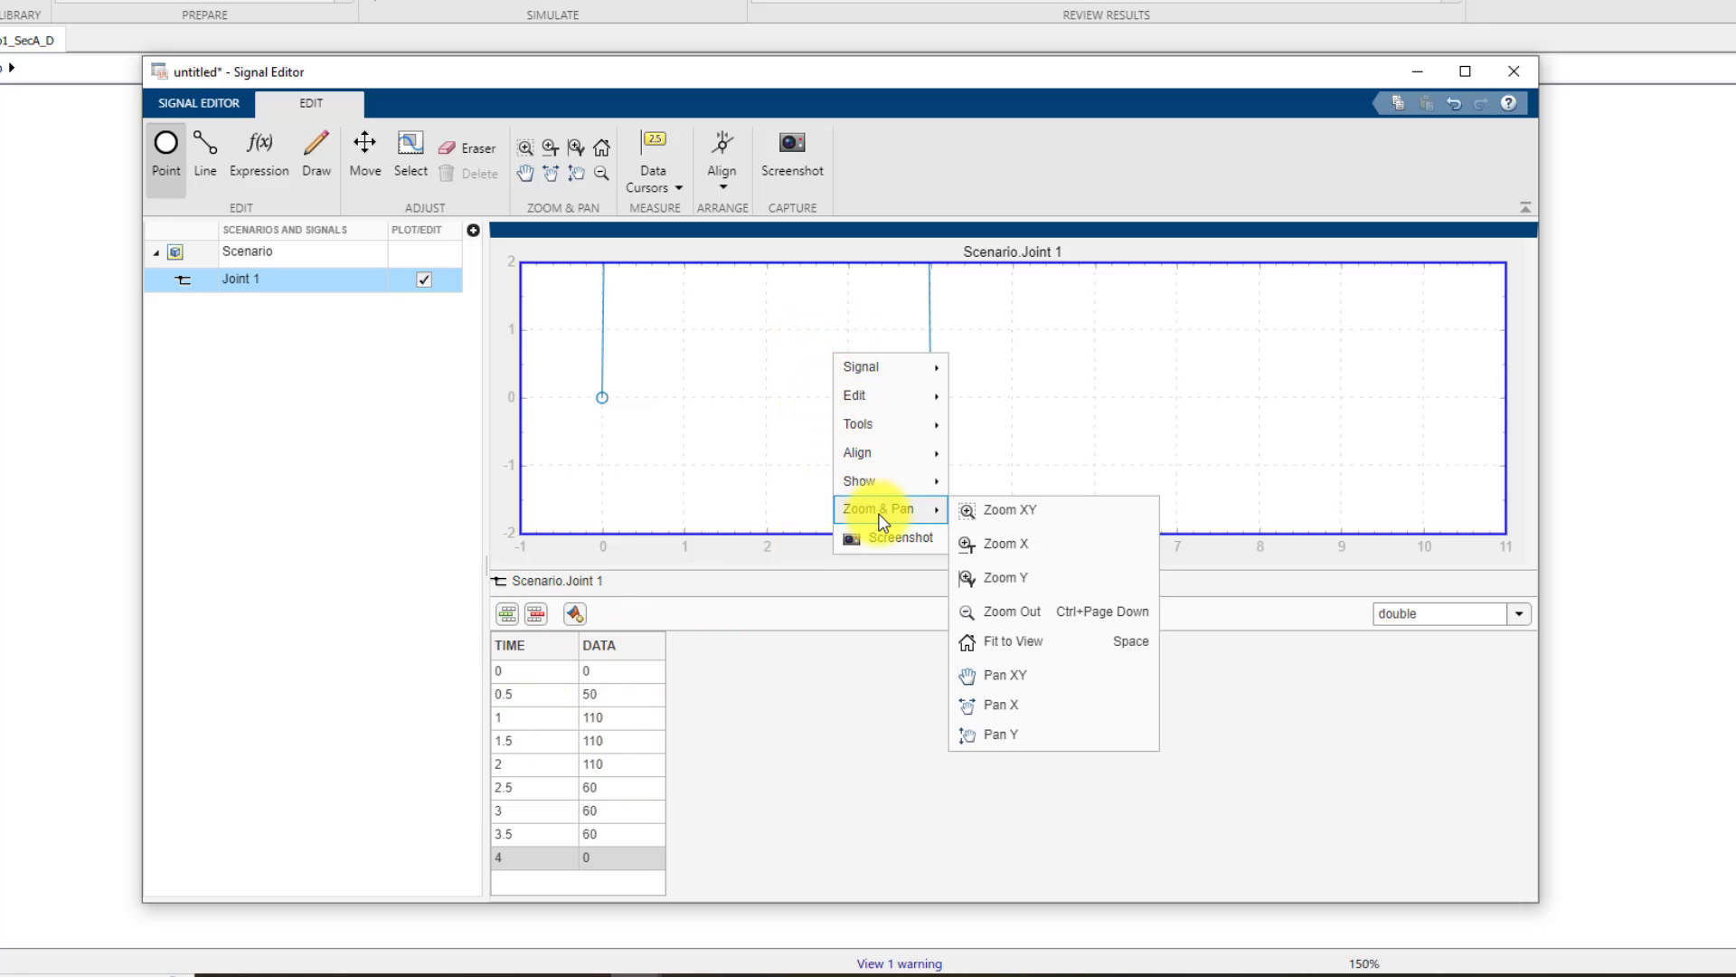
click(1007, 647)
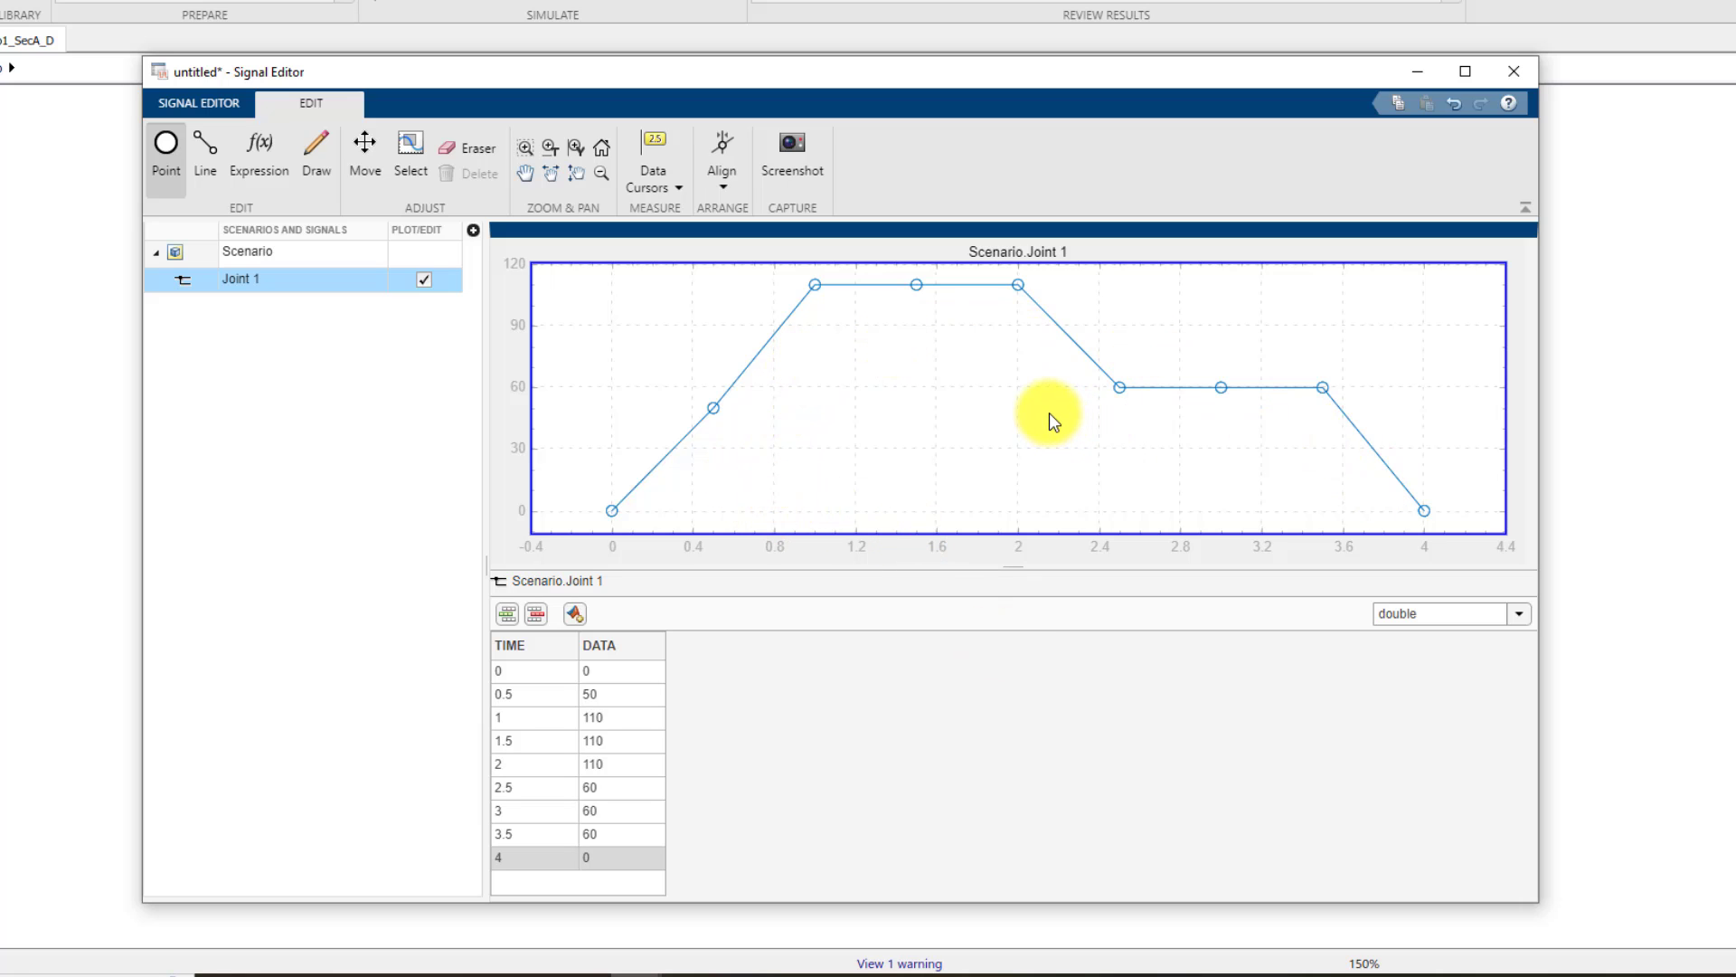
click(281, 334)
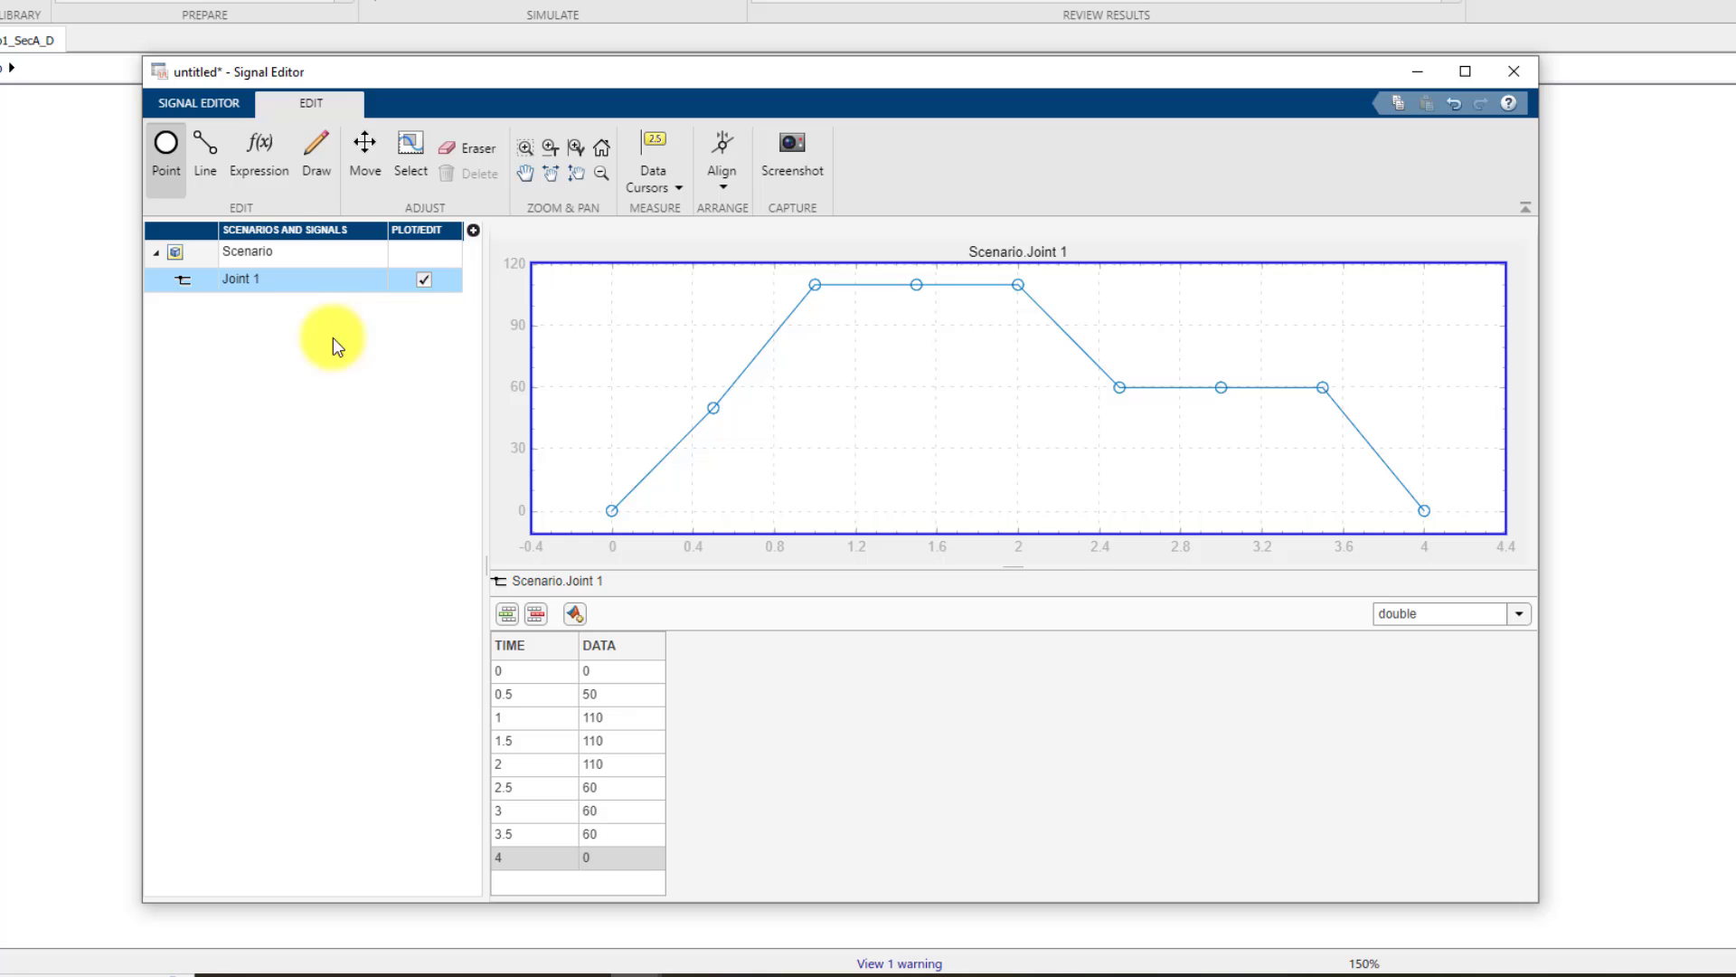
Step: Insert a blank signal below Joint 1 and name it Joint 2
right_click(253, 307)
mouse_move(298, 323)
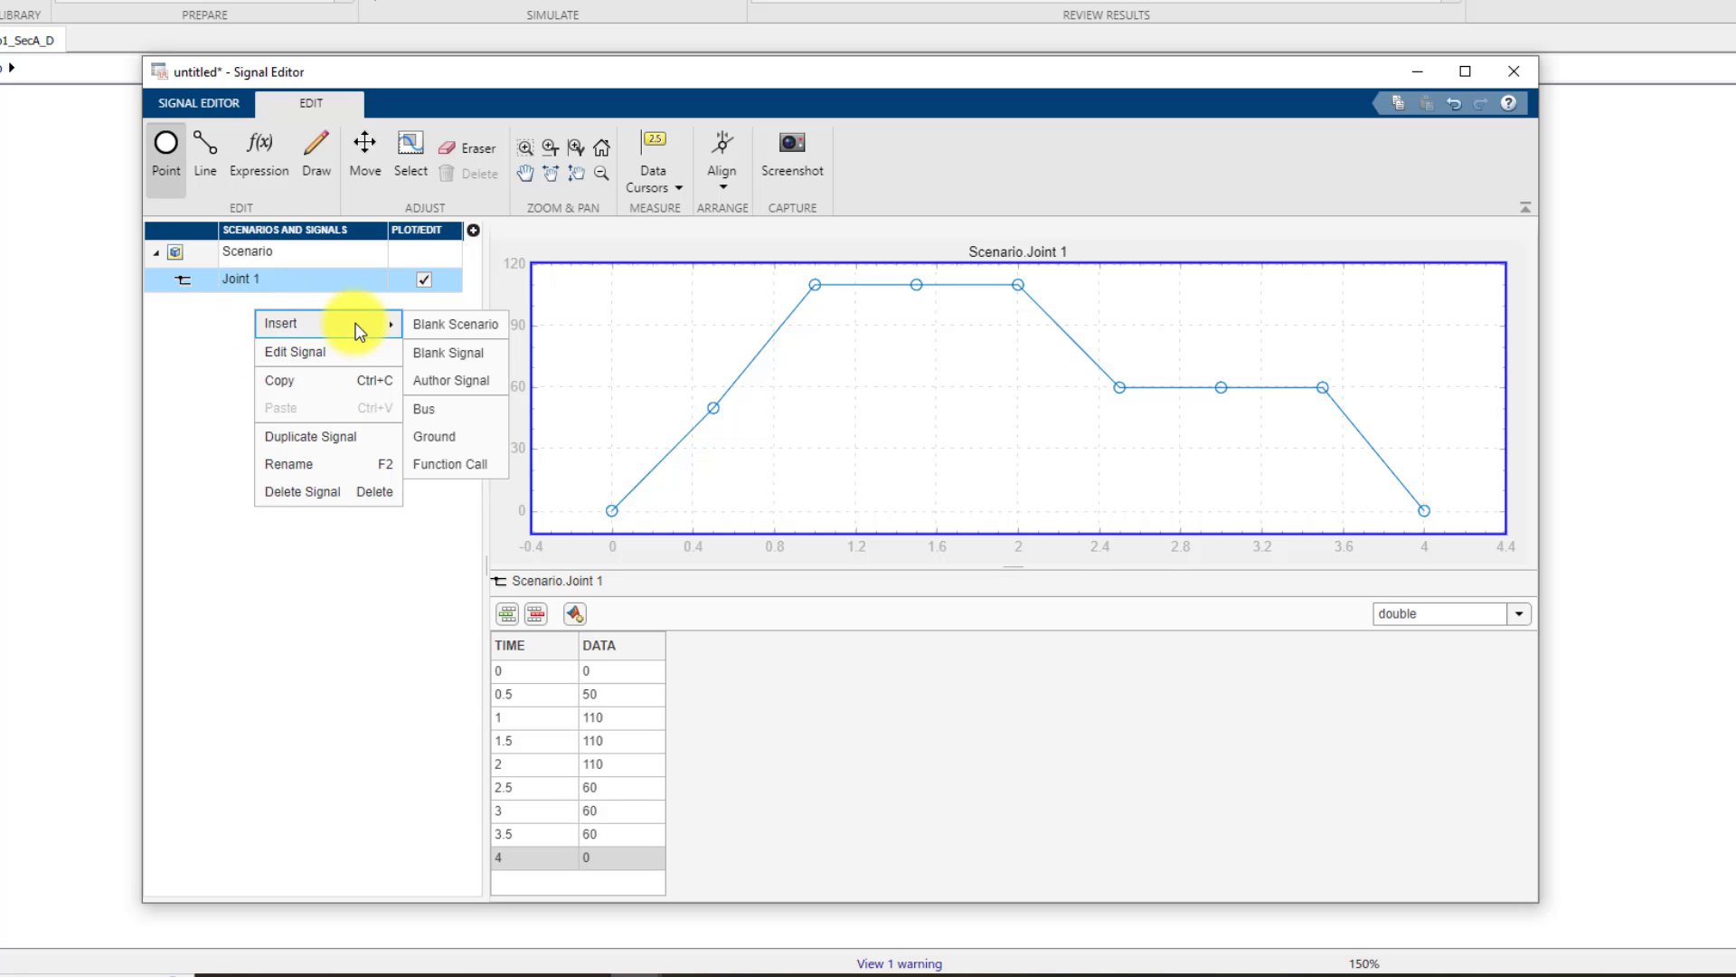
click(443, 354)
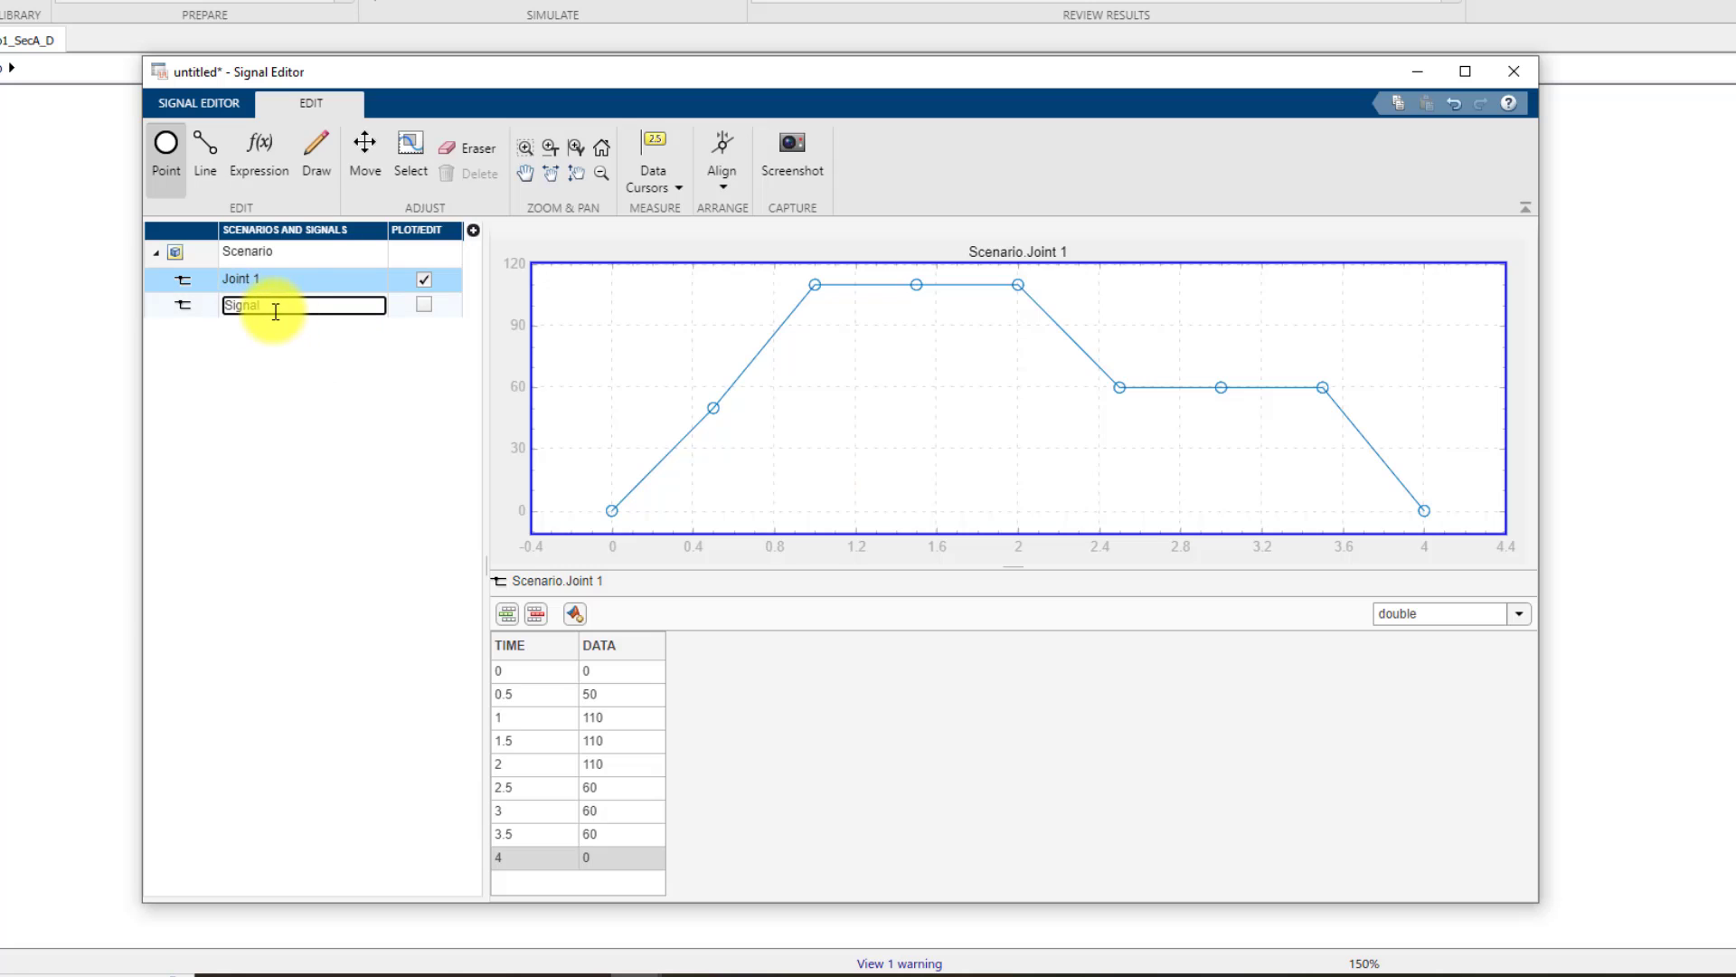
click(341, 403)
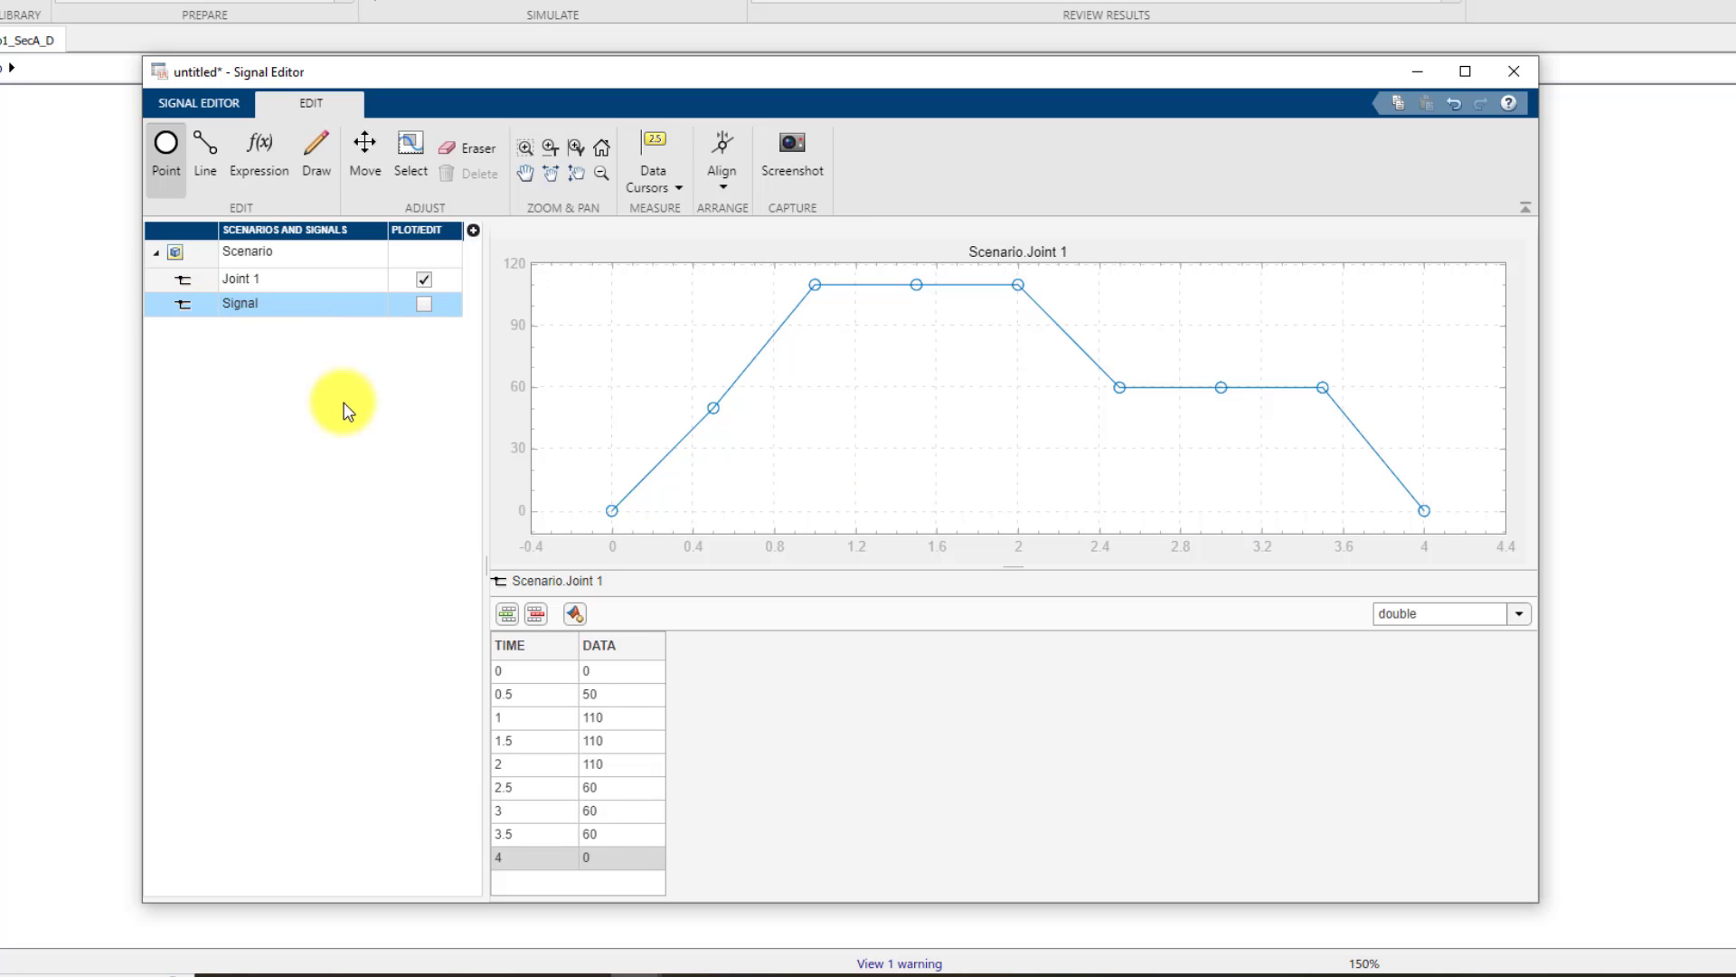
double_click(253, 308)
text(Joint 2)
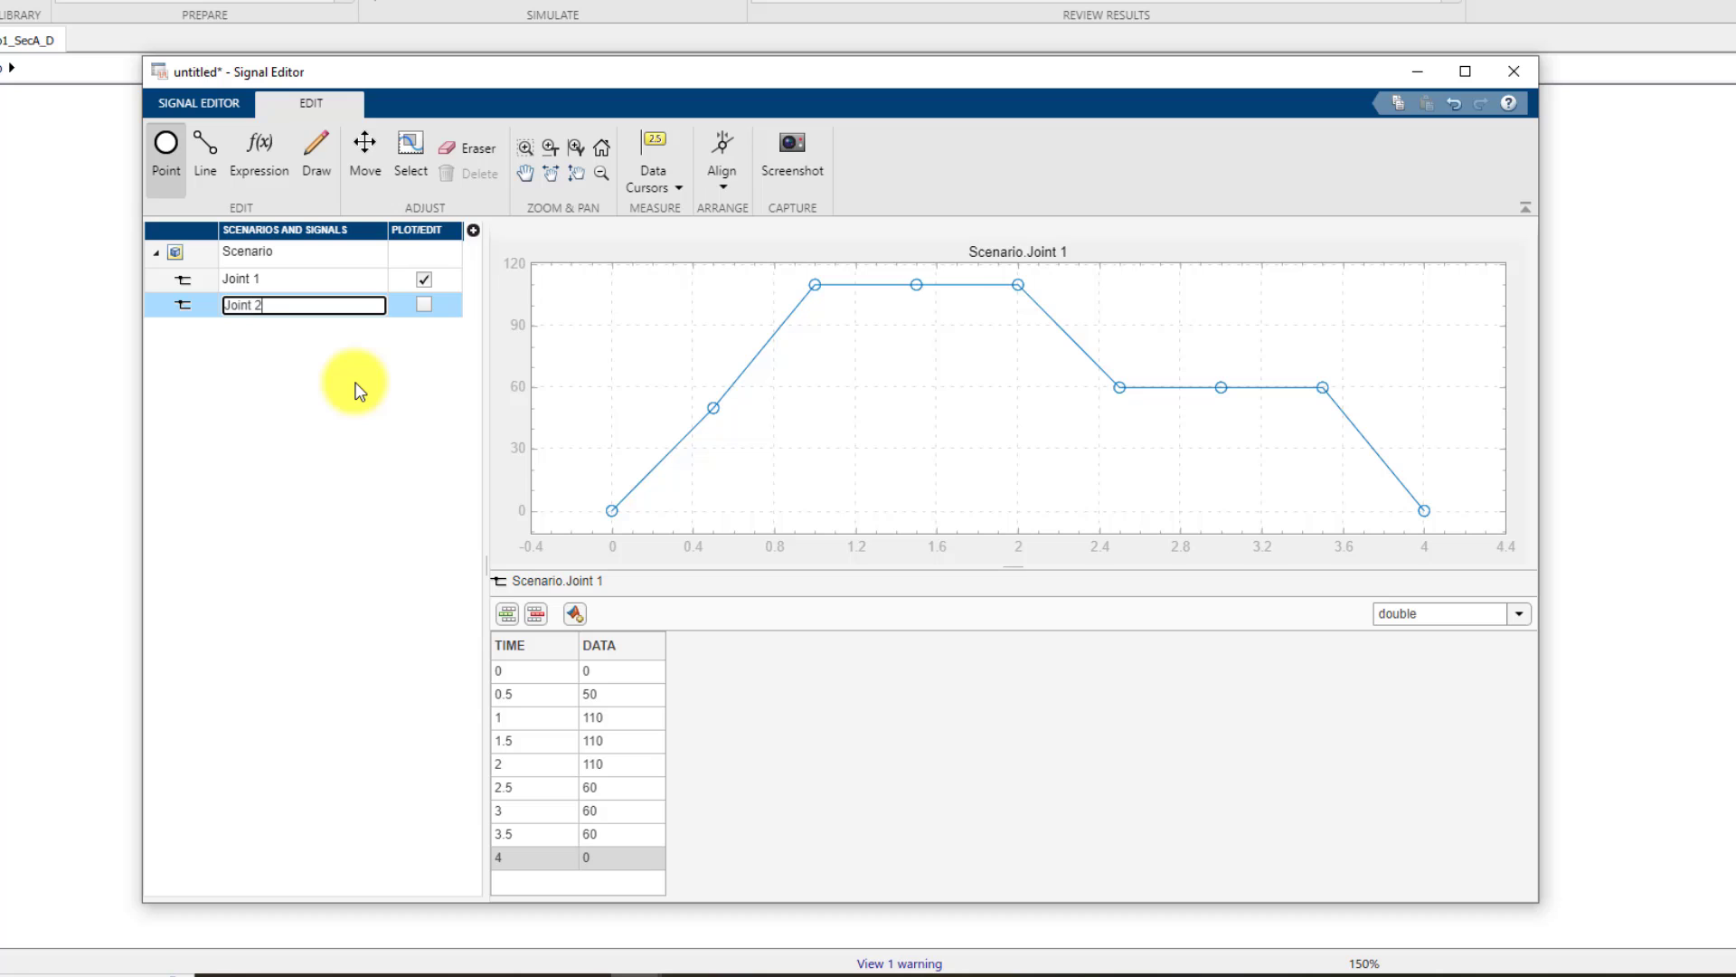
click(424, 280)
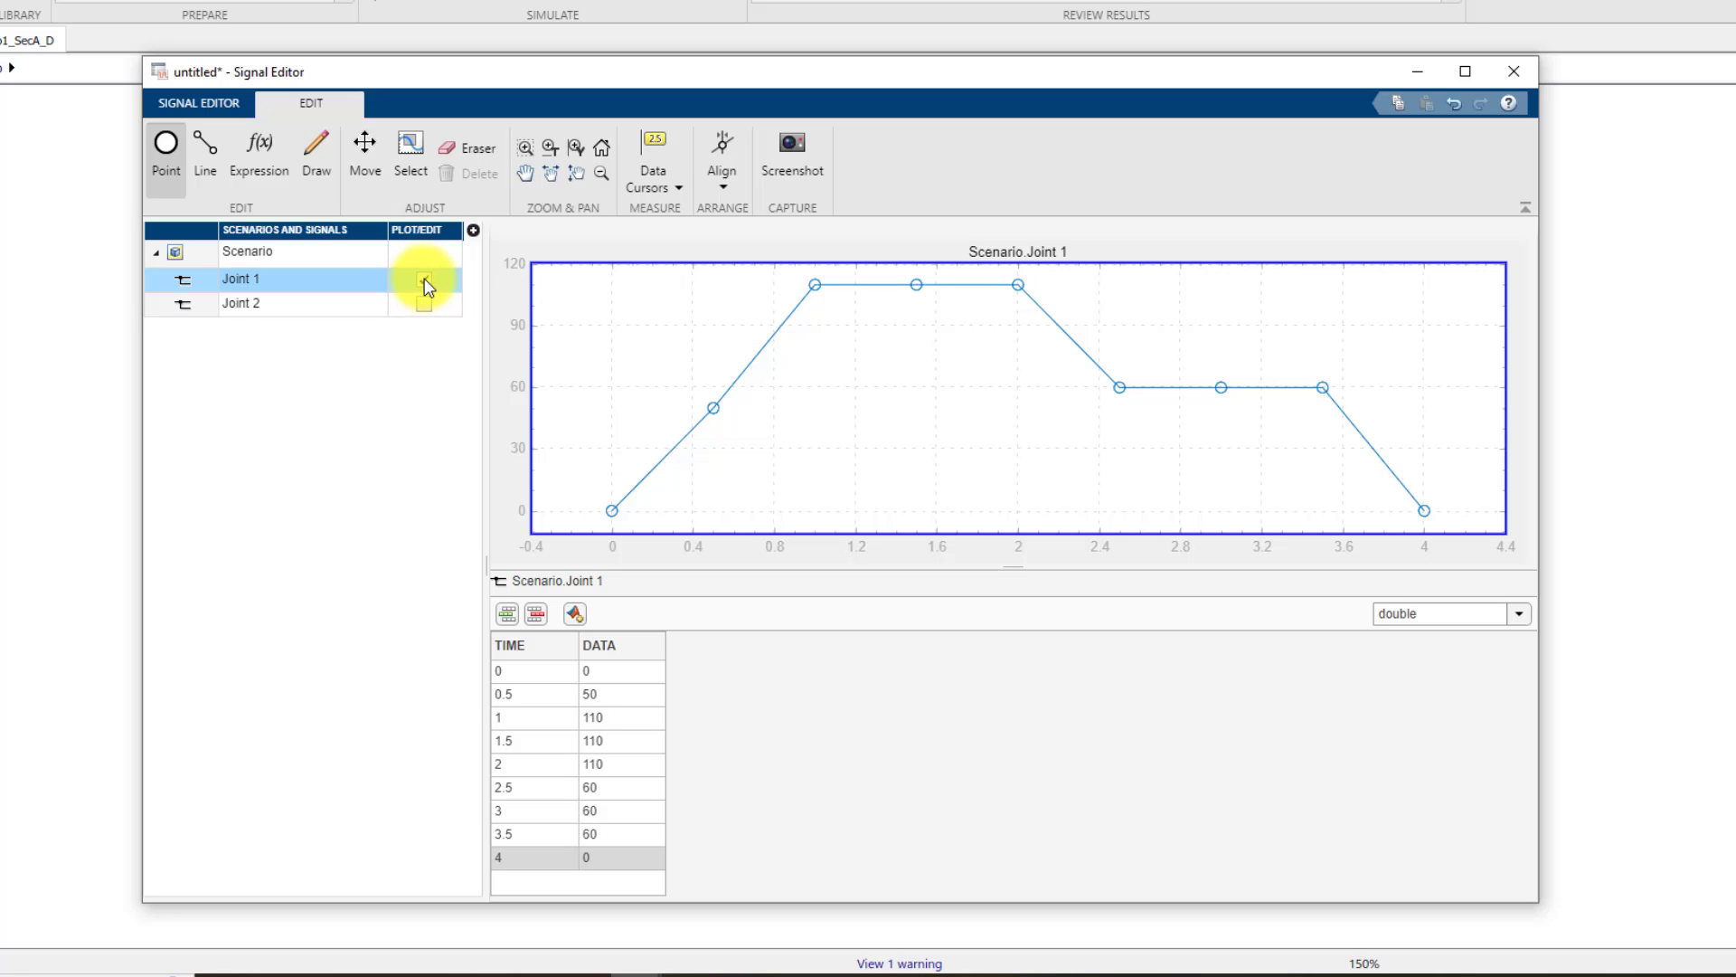
Step: Plot Joint 2 instead of Joint 1 and add rows to its data table
click(424, 280)
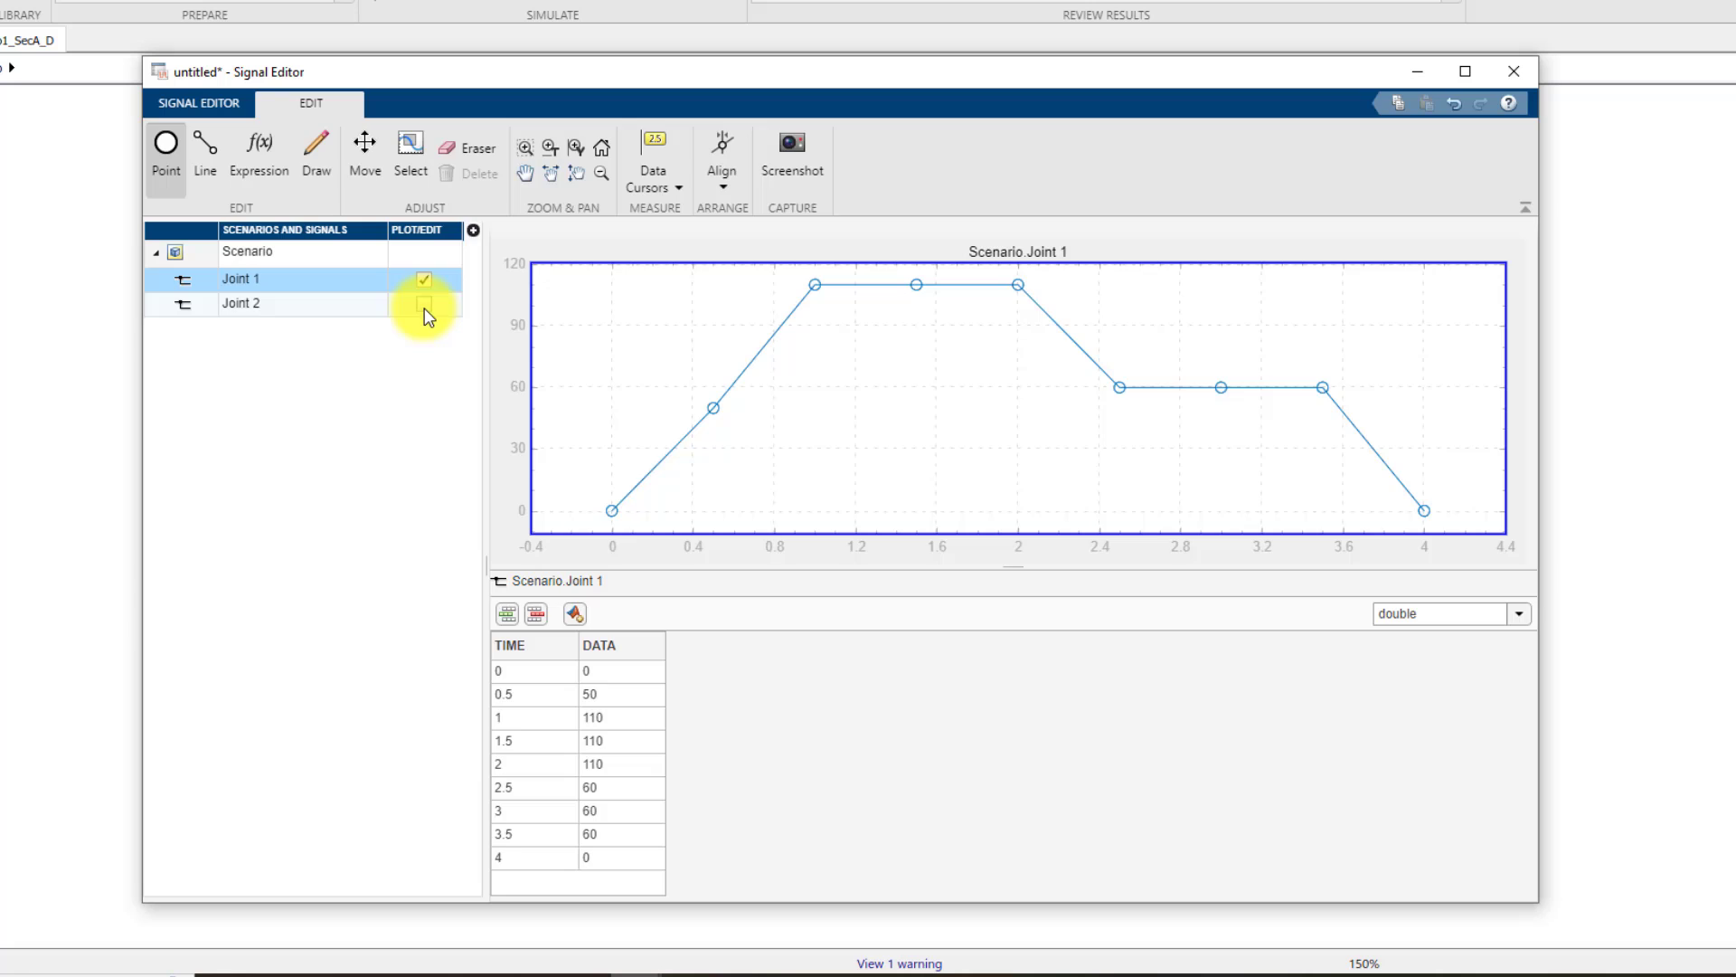
click(424, 280)
click(425, 310)
click(425, 304)
click(555, 697)
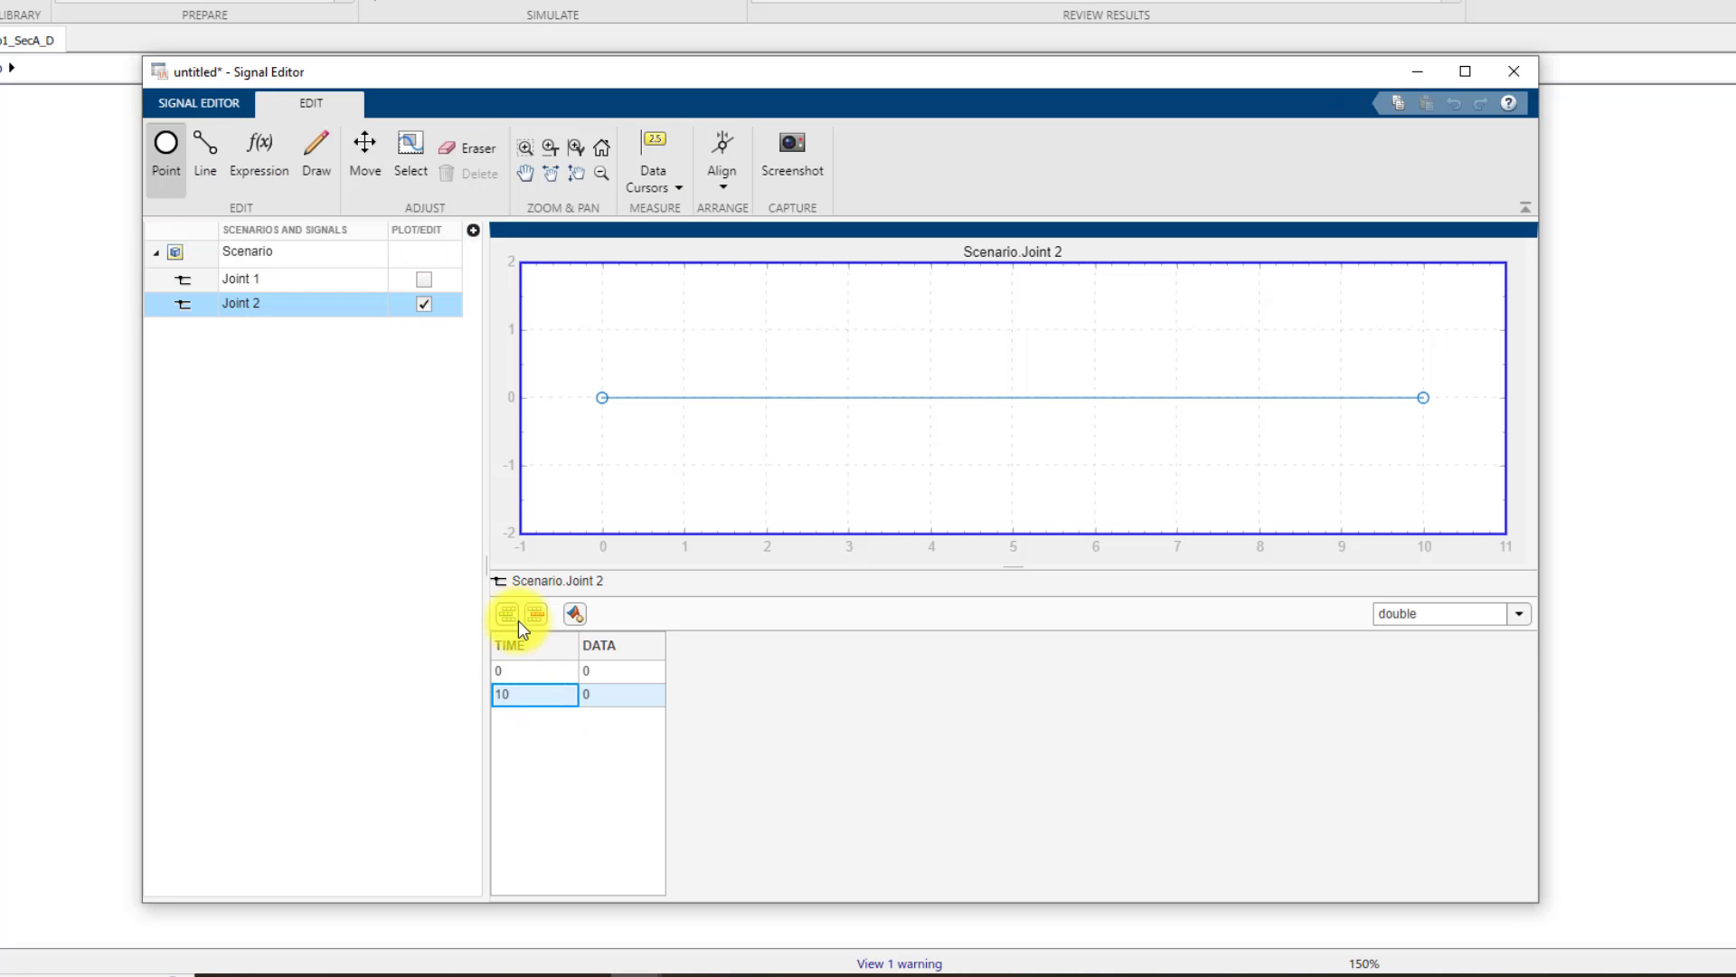
click(508, 615)
click(509, 615)
click(508, 615)
click(508, 615)
click(508, 615)
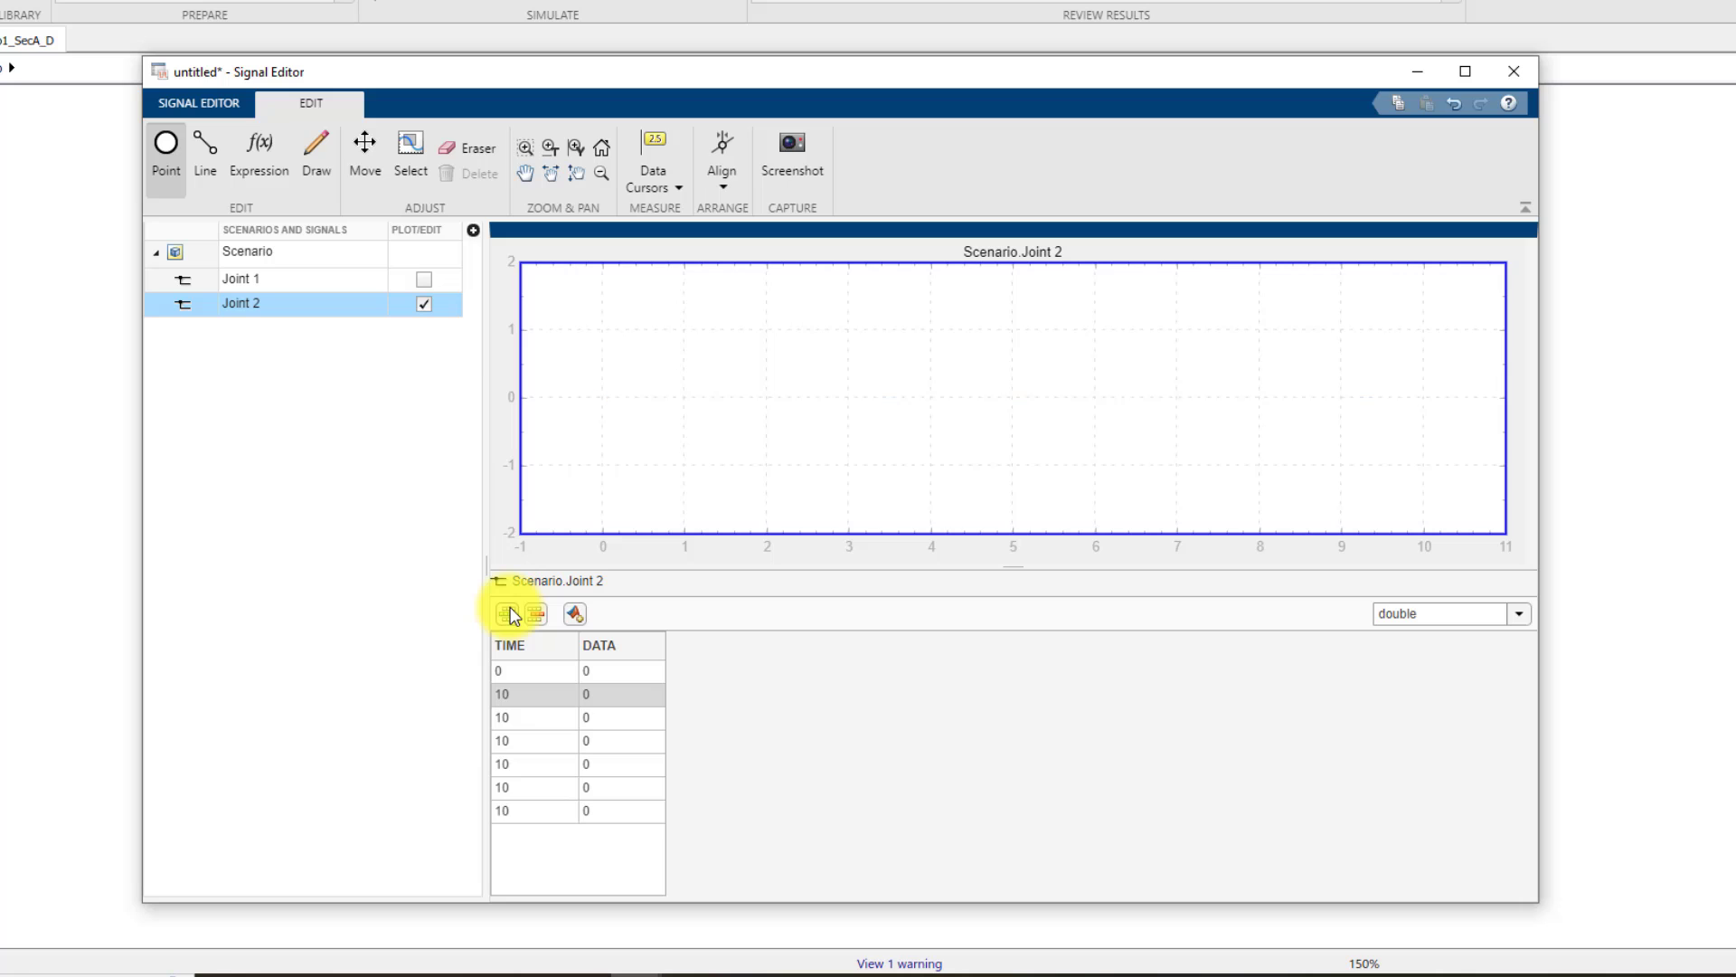
click(508, 615)
click(508, 615)
Step: Fill Joint 2's time column from 0 to 4 s in 0.5 s steps
text(0)
click(505, 715)
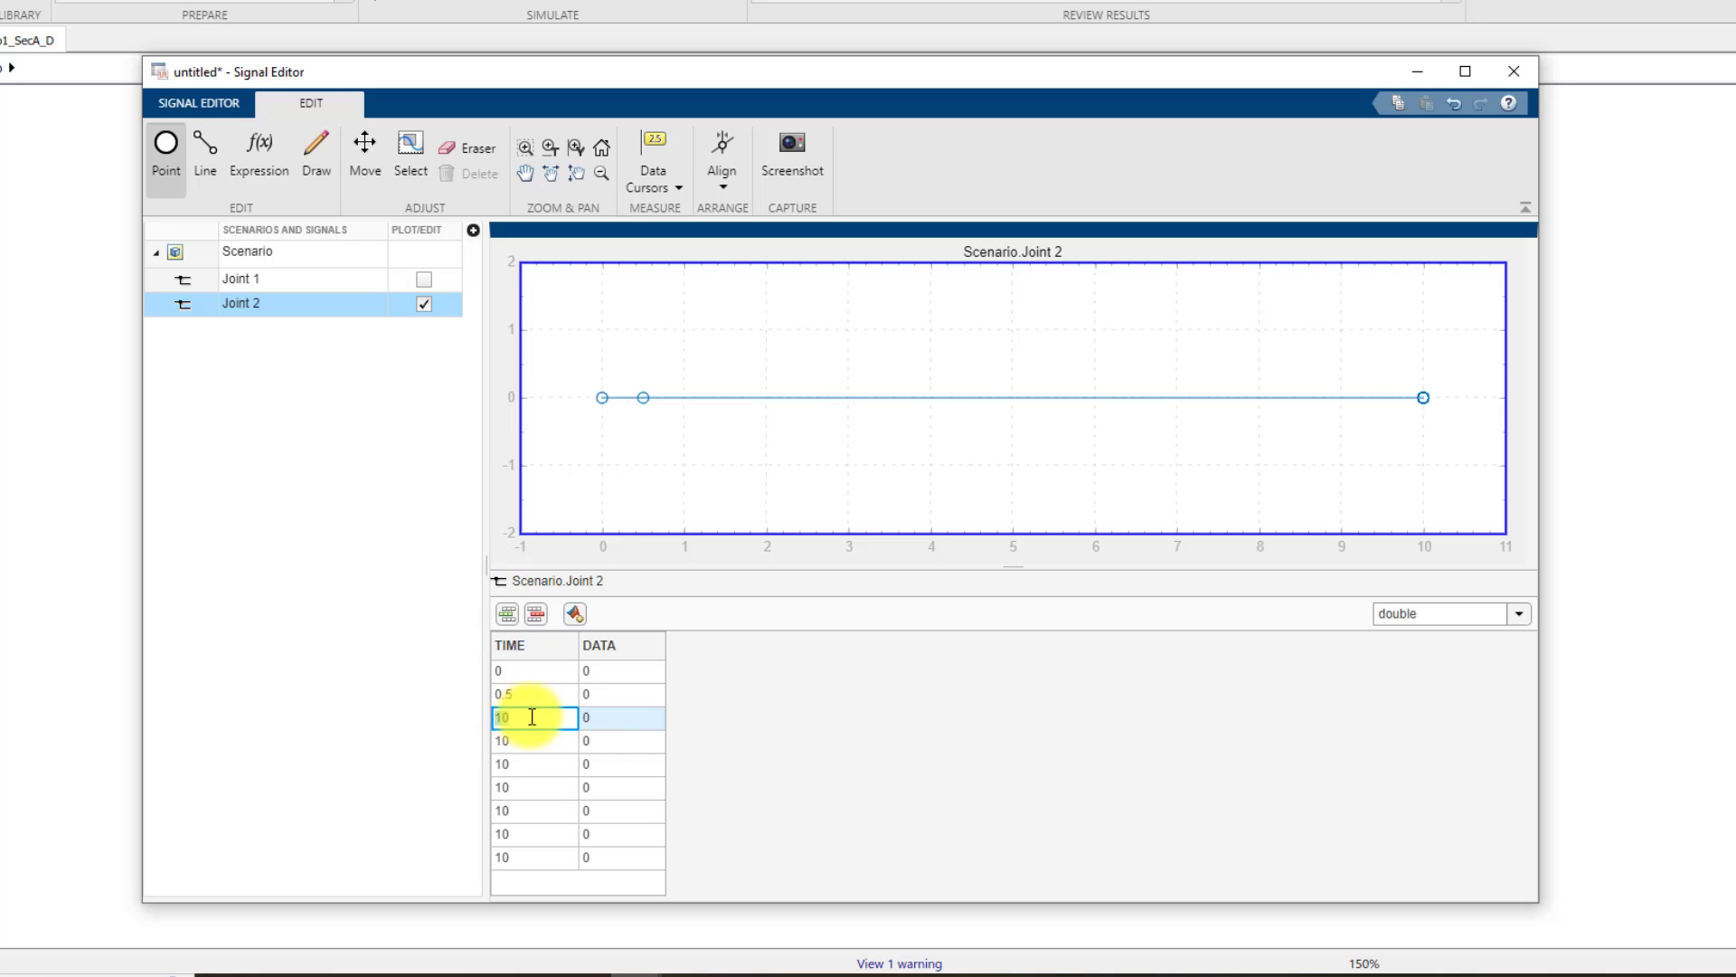
text(1)
key(Return)
click(520, 765)
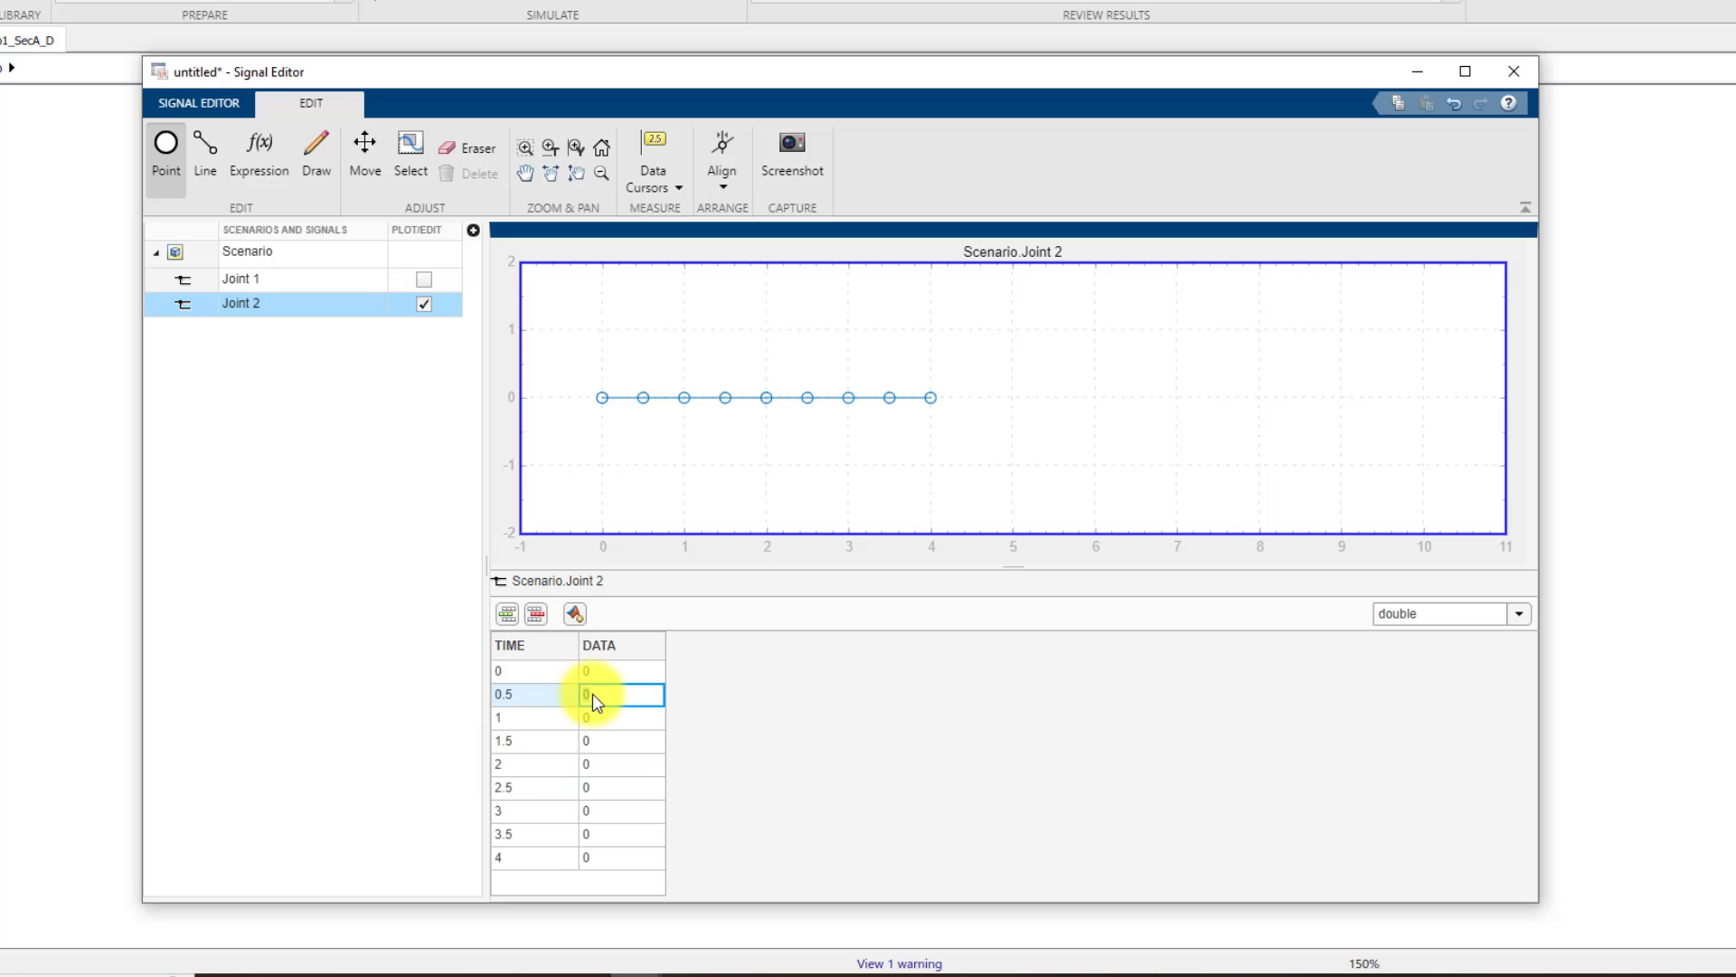
Step: Enter Joint 2 data 45 at 0.5 s and 60 for 1–2 s
text(45)
click(604, 719)
text(6)
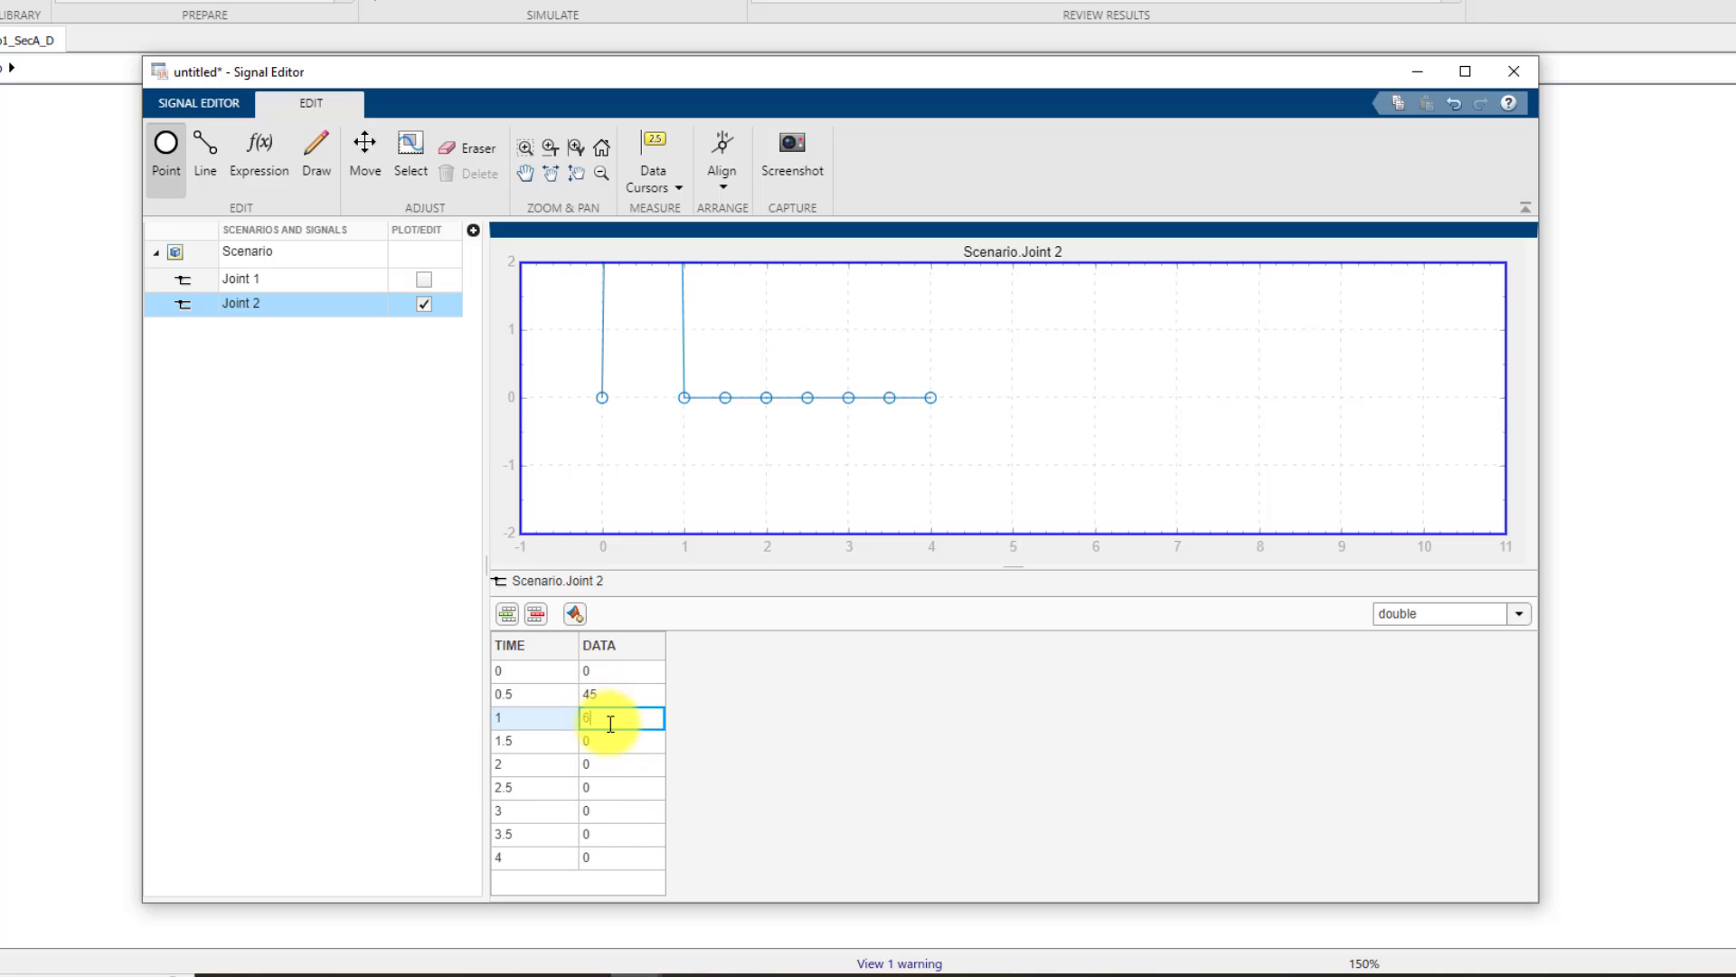
text(0)
click(596, 744)
text(60)
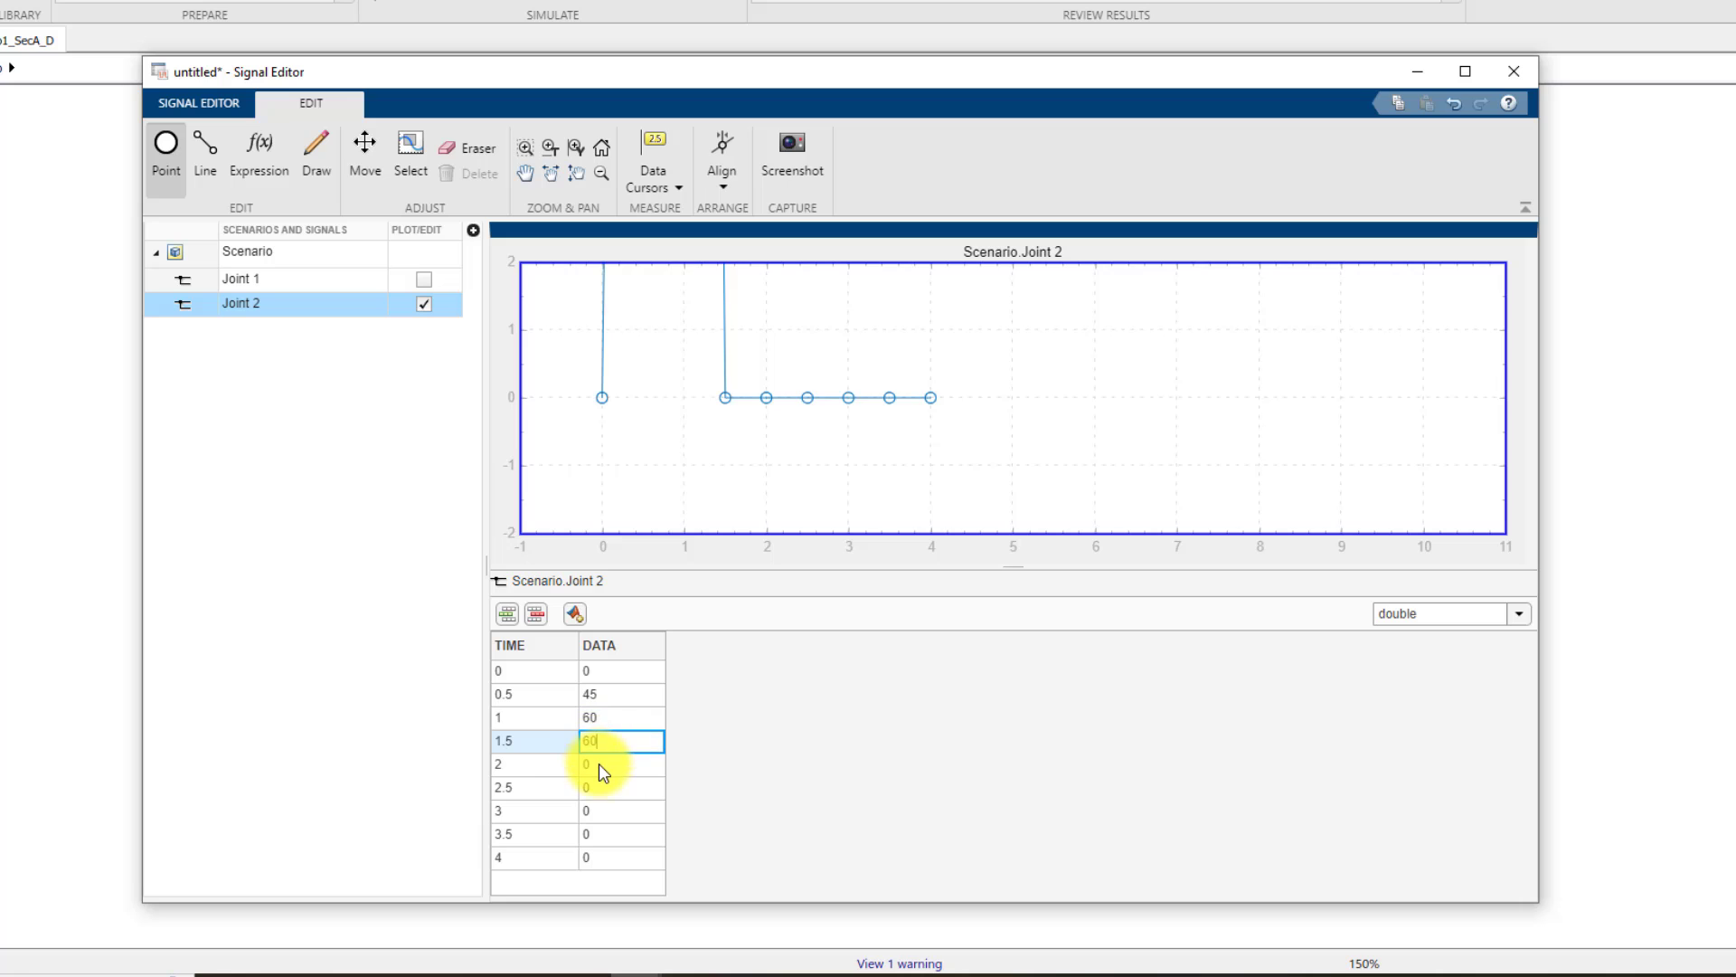
click(598, 763)
text(60)
click(604, 789)
Step: Enter Joint 2 data 20 at 2.5, 3 and 3.5 s
text(20)
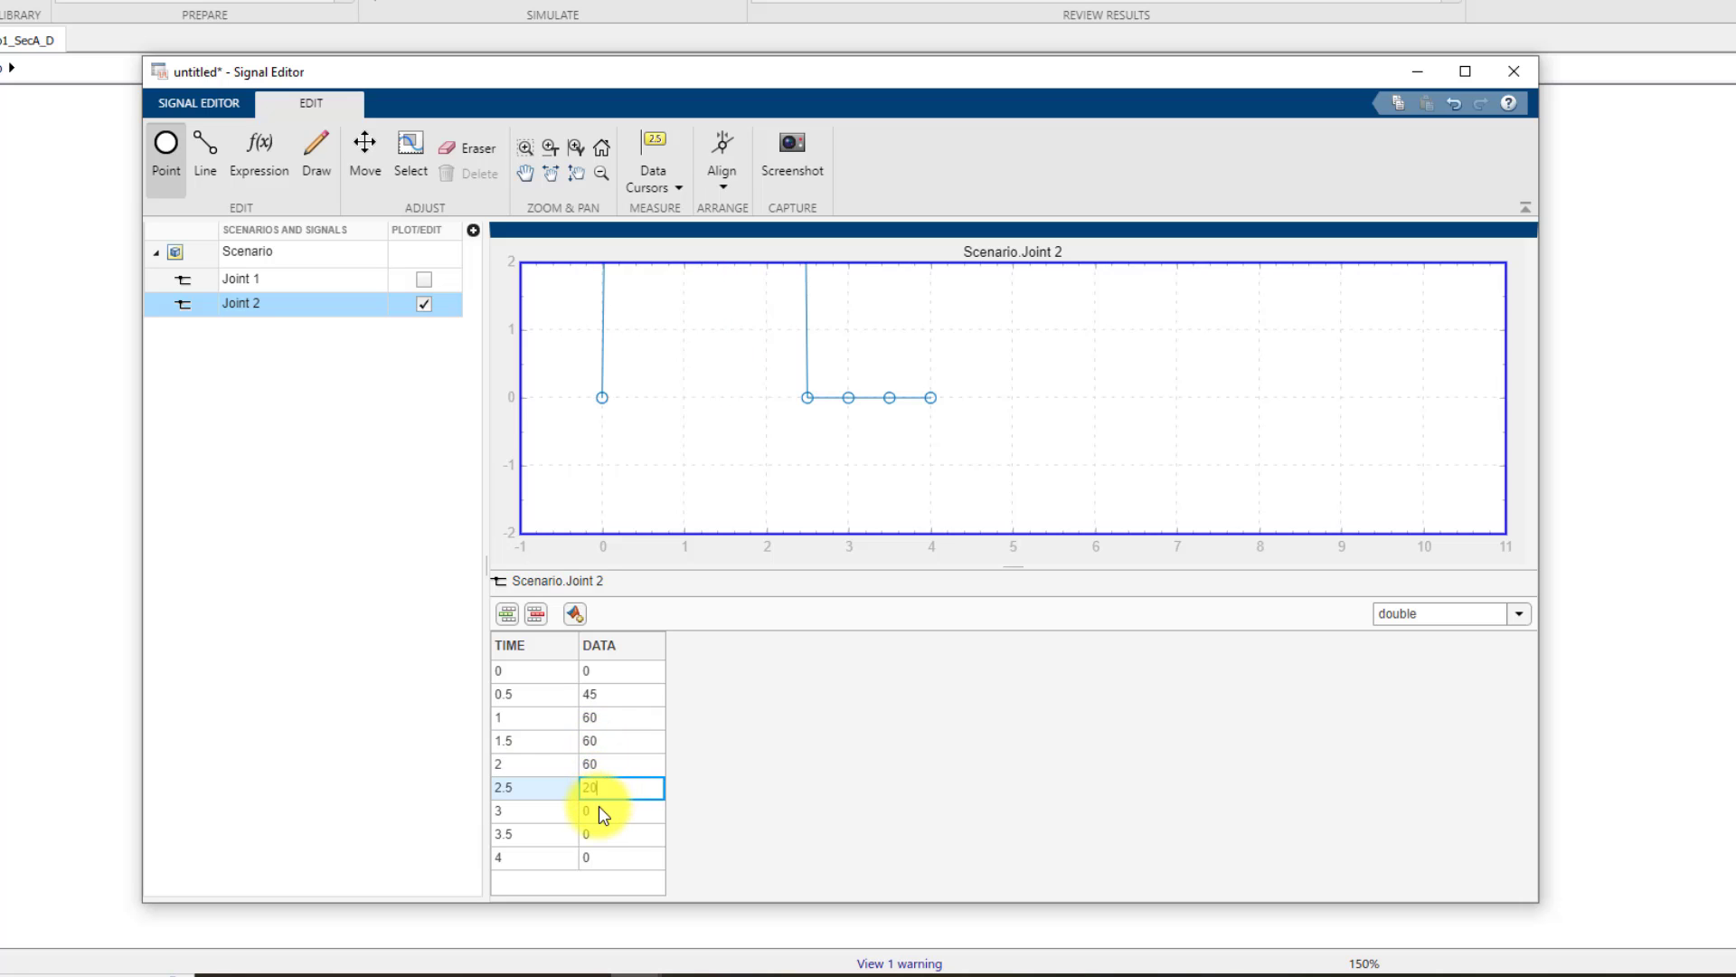
click(598, 806)
text(20)
click(598, 832)
text(20)
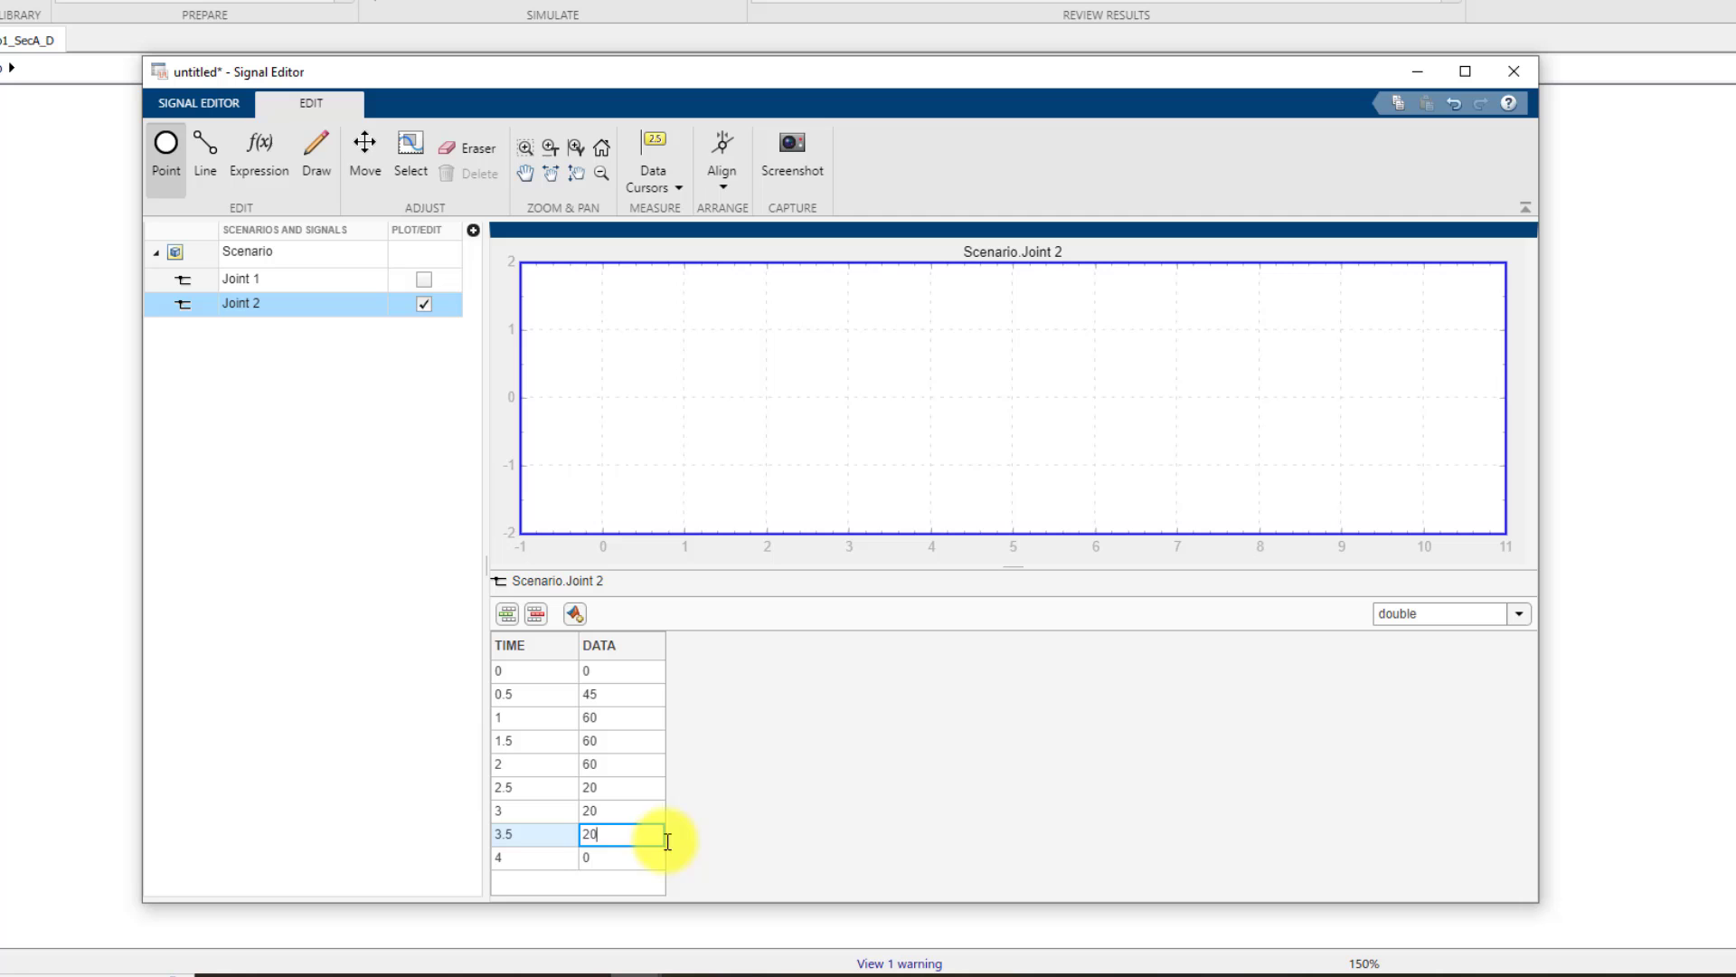
click(746, 795)
Step: Fit the plot to view all Joint 2 points
right_click(825, 376)
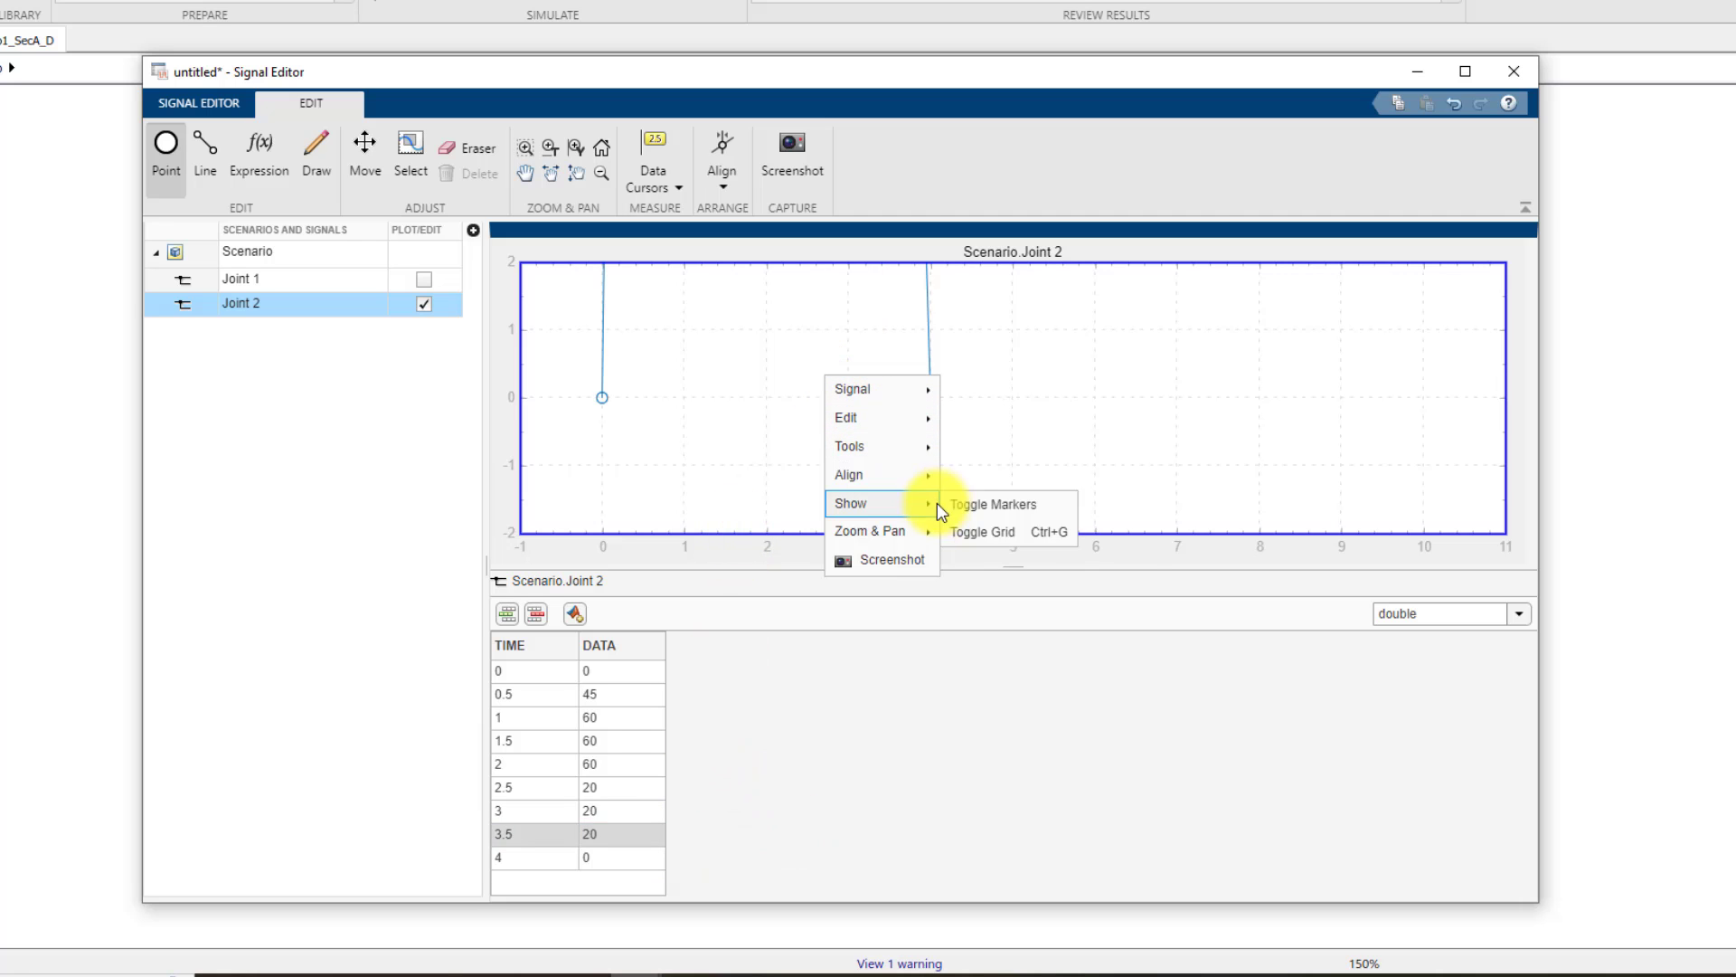
mouse_move(913, 533)
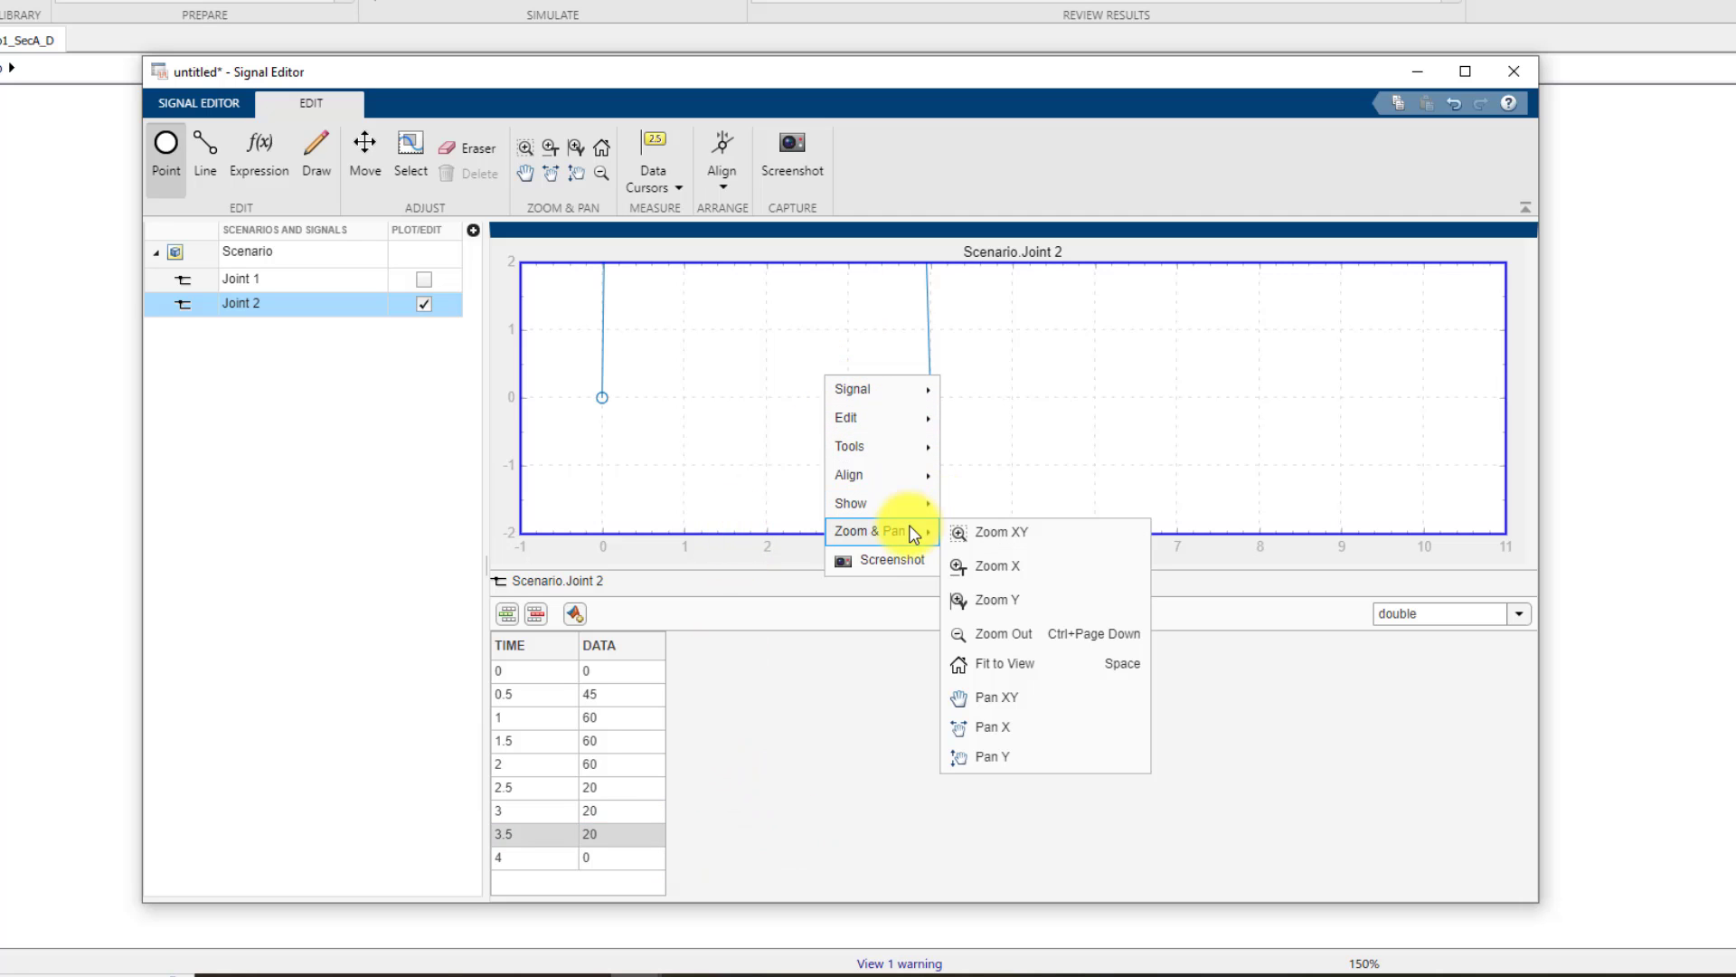
click(1002, 666)
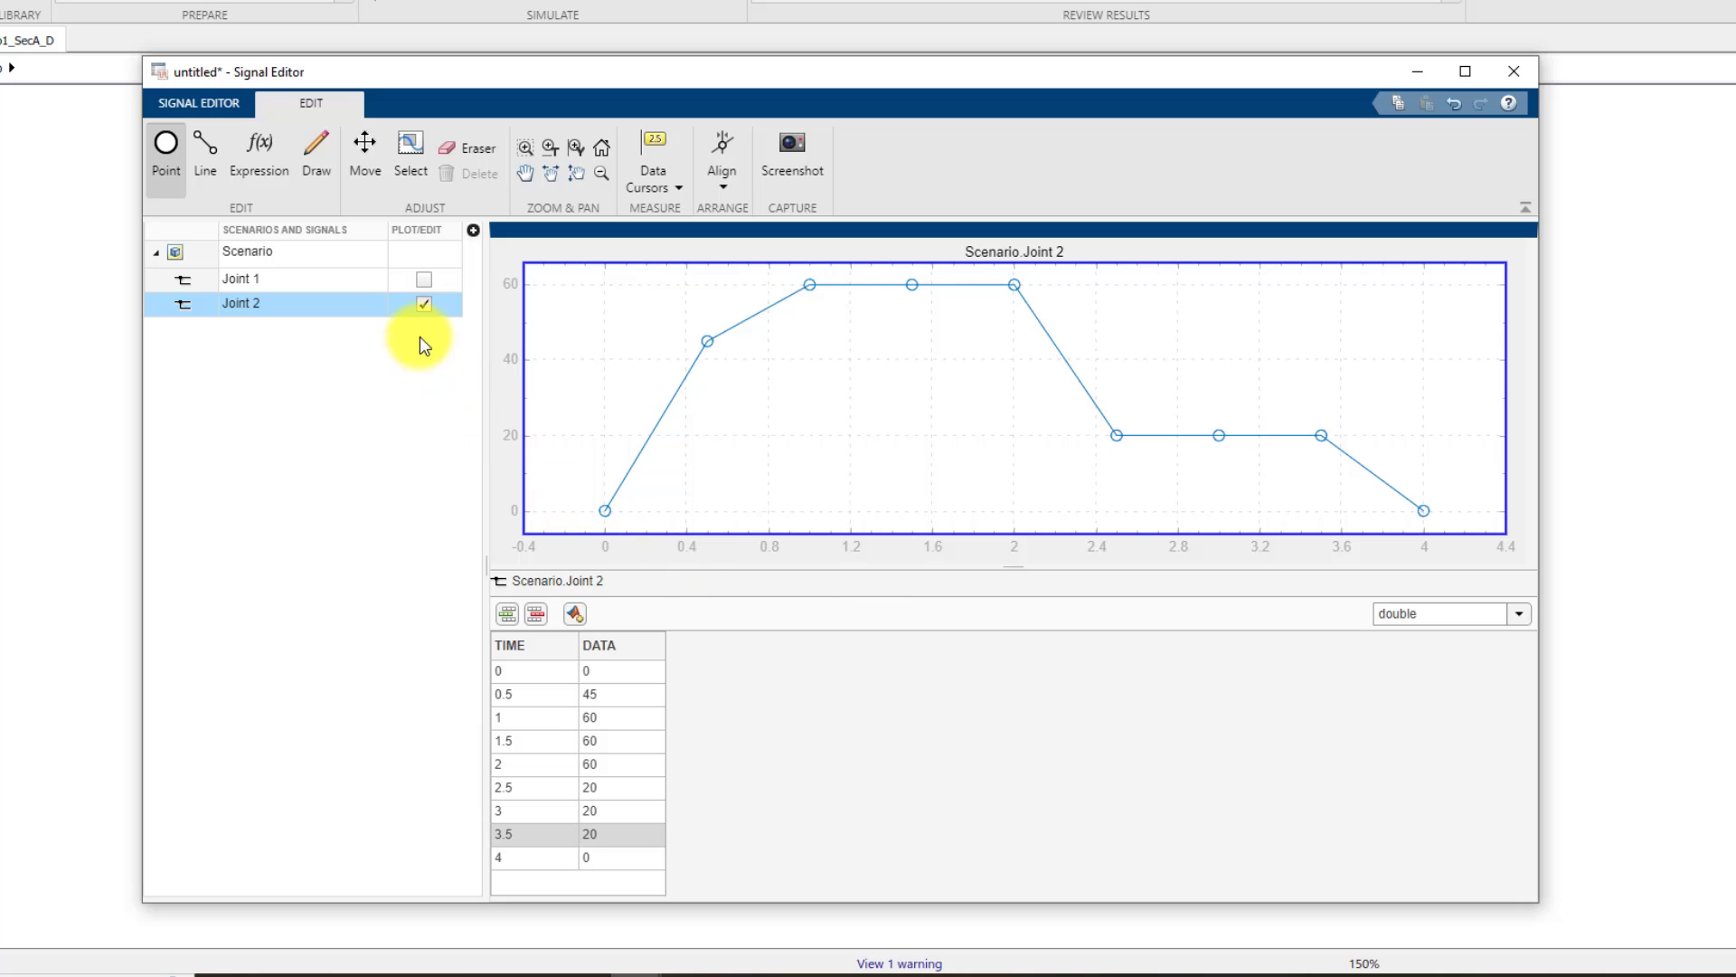
Step: Stop plotting Joint 2, insert a third blank signal and name it Joint 3
click(425, 306)
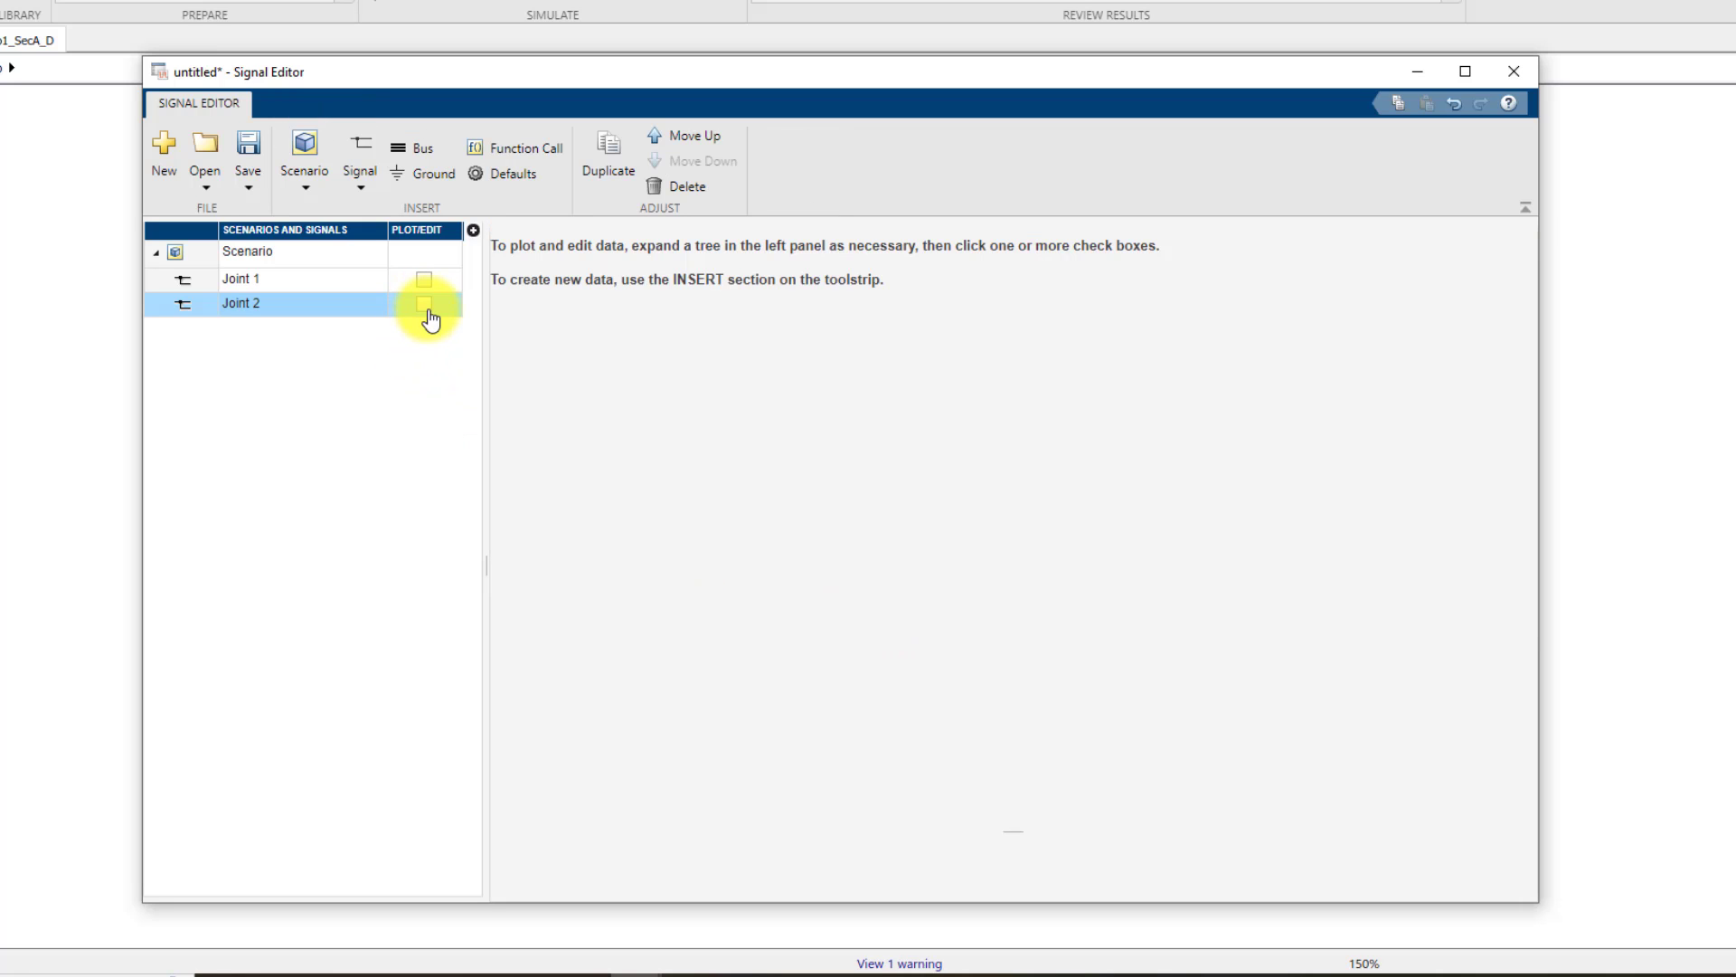
right_click(296, 331)
mouse_move(322, 345)
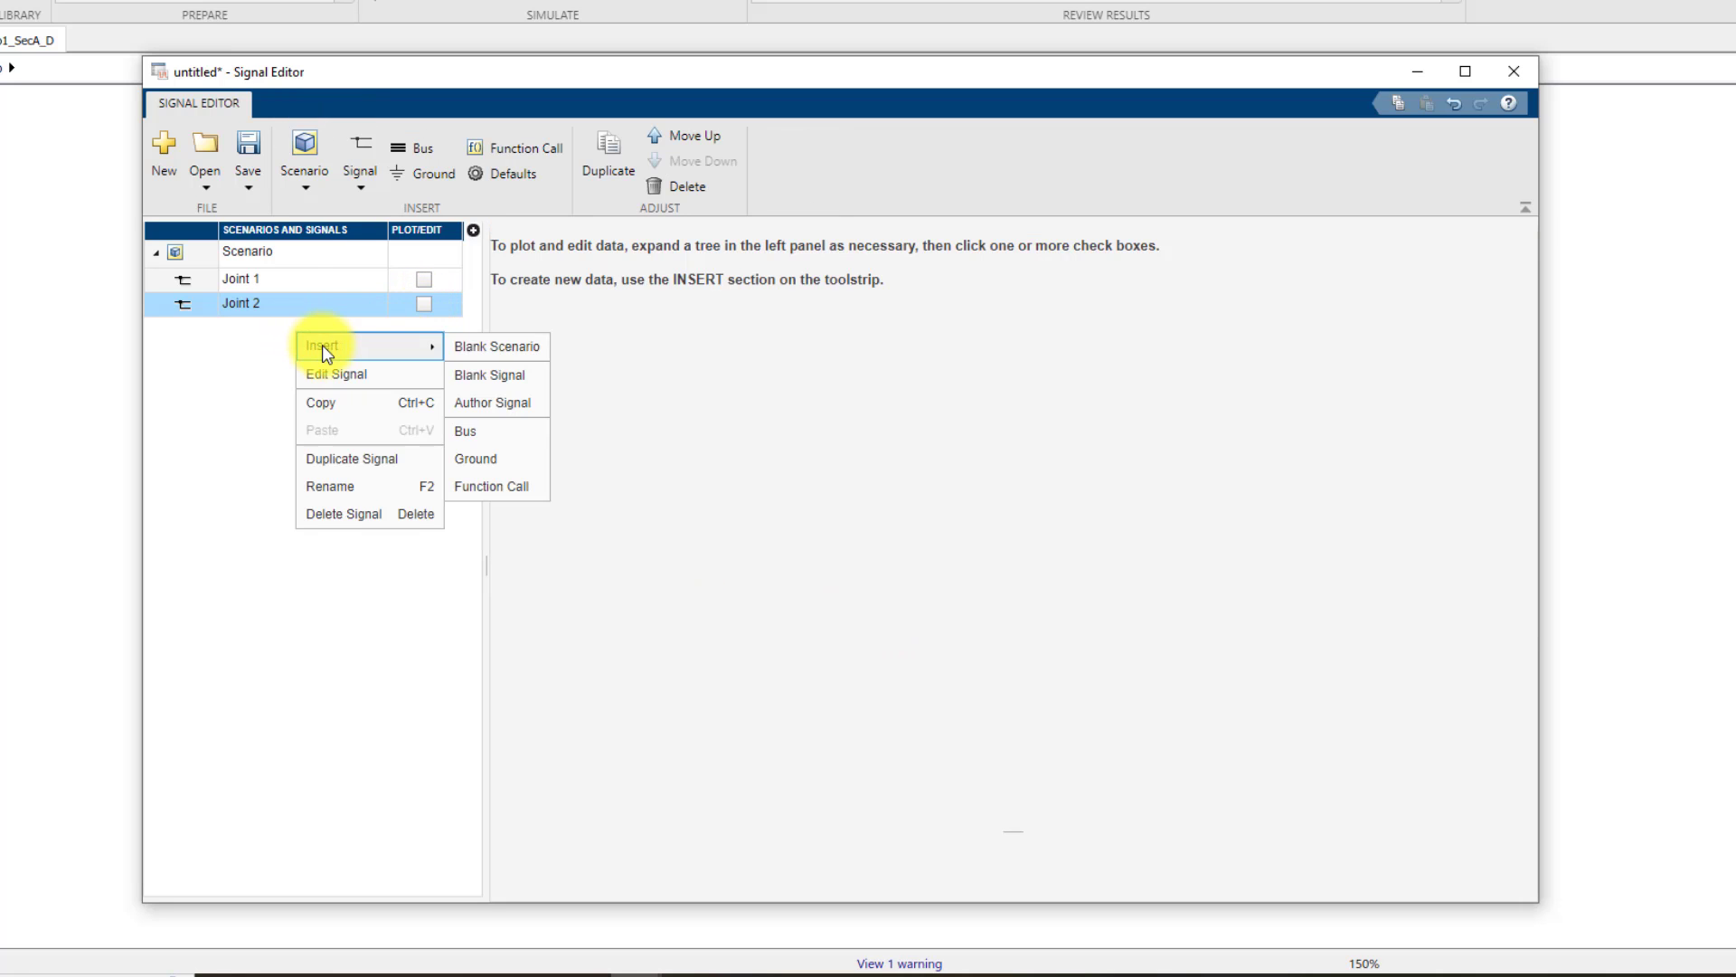
click(500, 384)
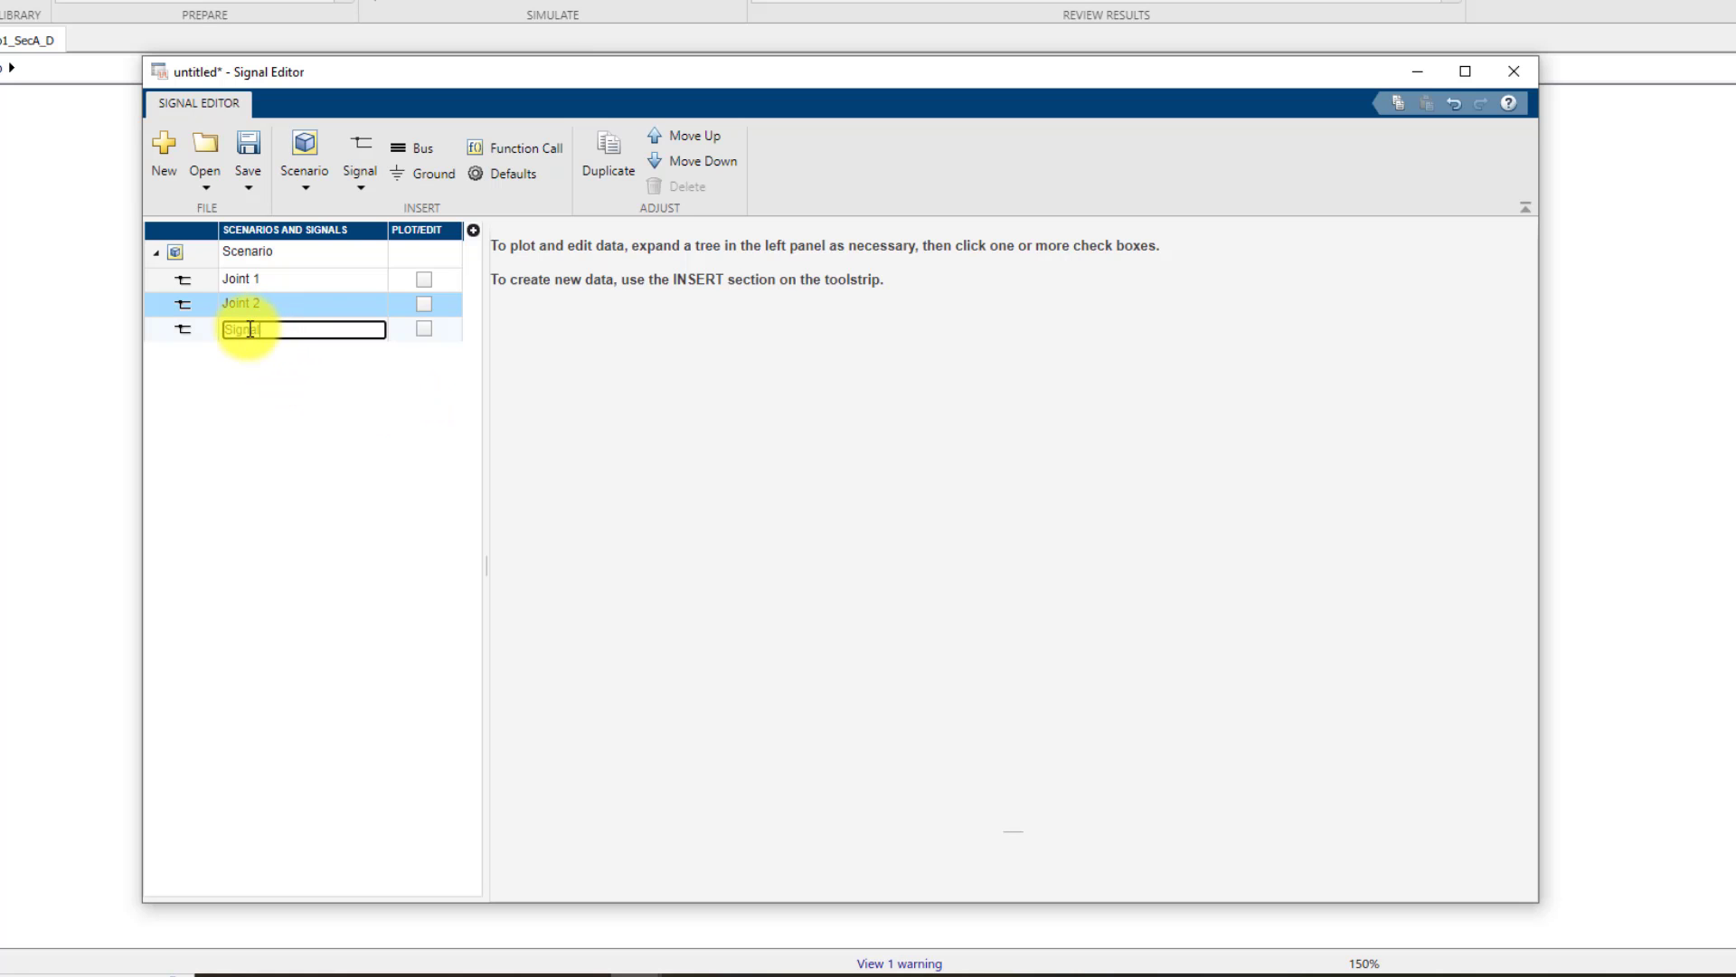
key(BackSpace)
key(BackSpace)
key(BackSpace)
key(BackSpace)
key(BackSpace)
key(BackSpace)
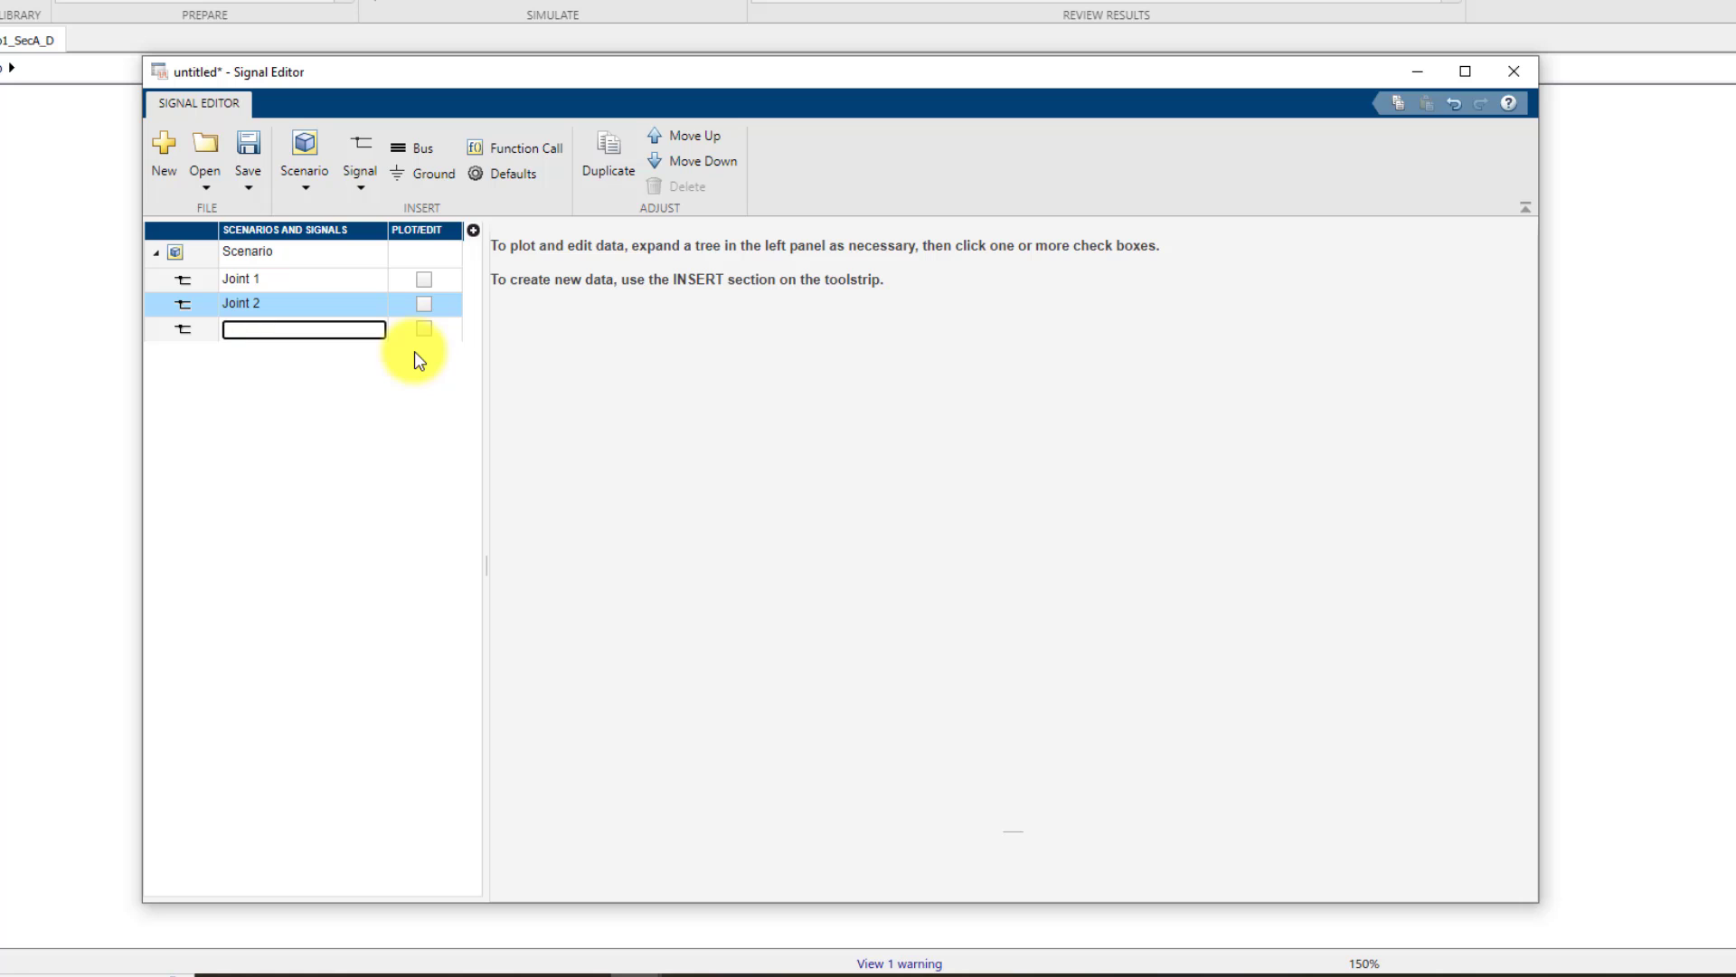
text(Joint 3)
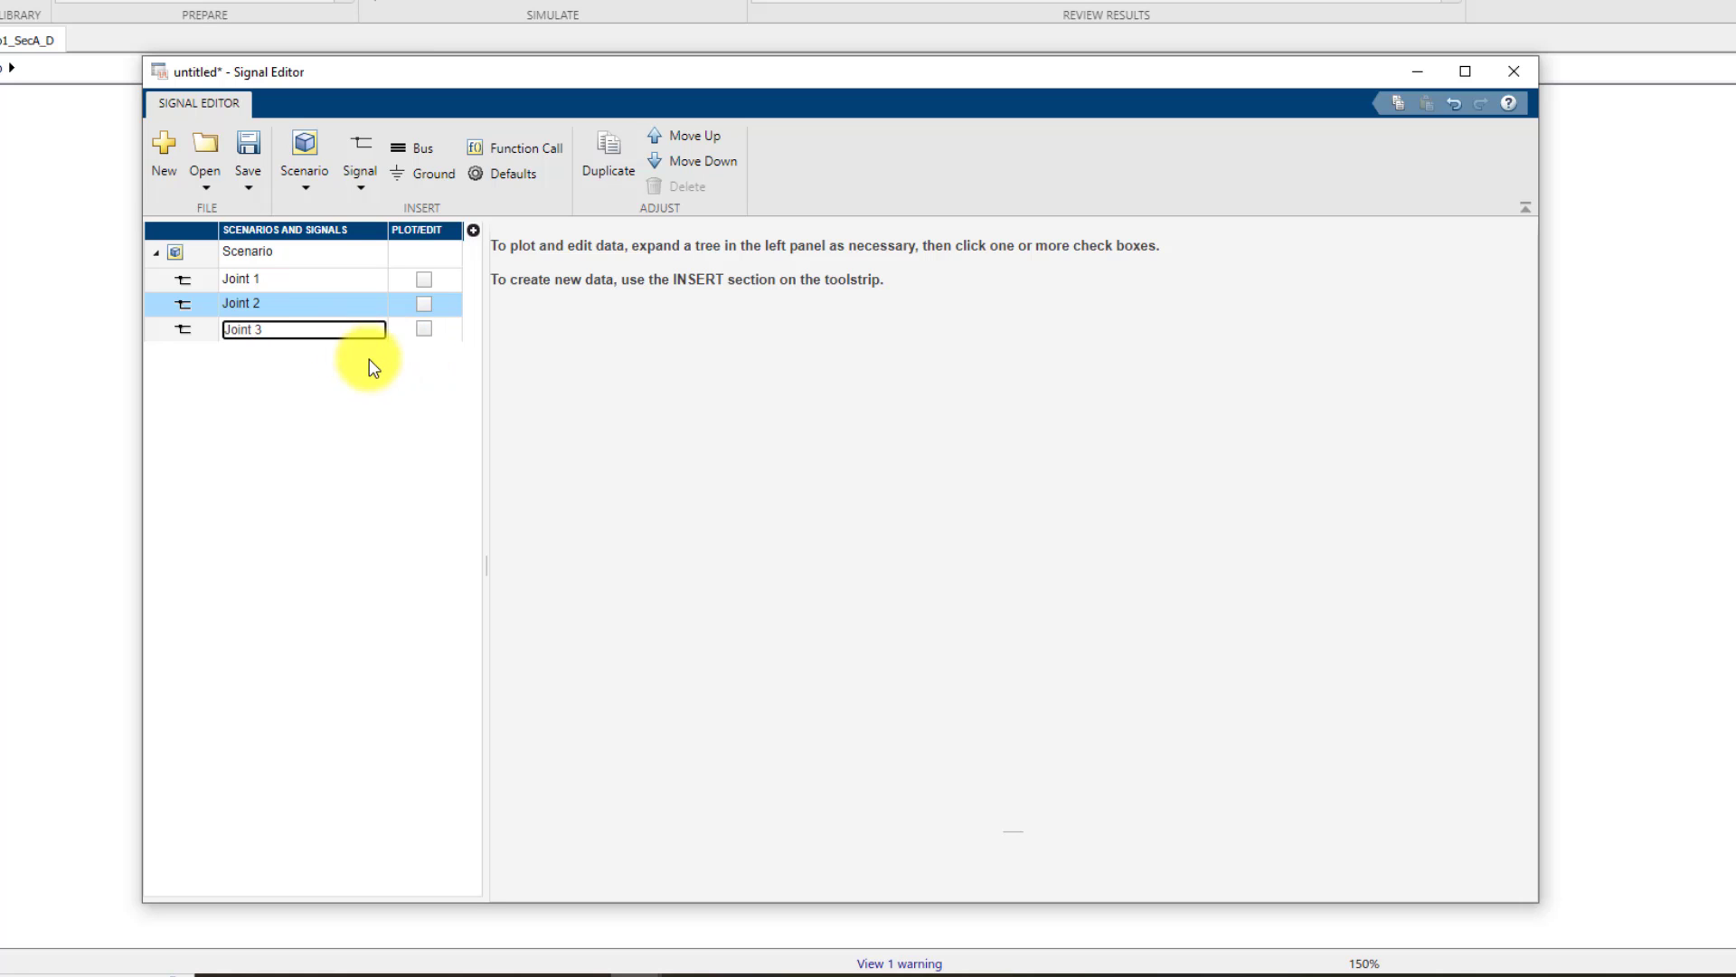
key(Return)
Step: Plot Joint 3 and set its time step to 0.5 s
click(424, 329)
click(568, 696)
text(0.5)
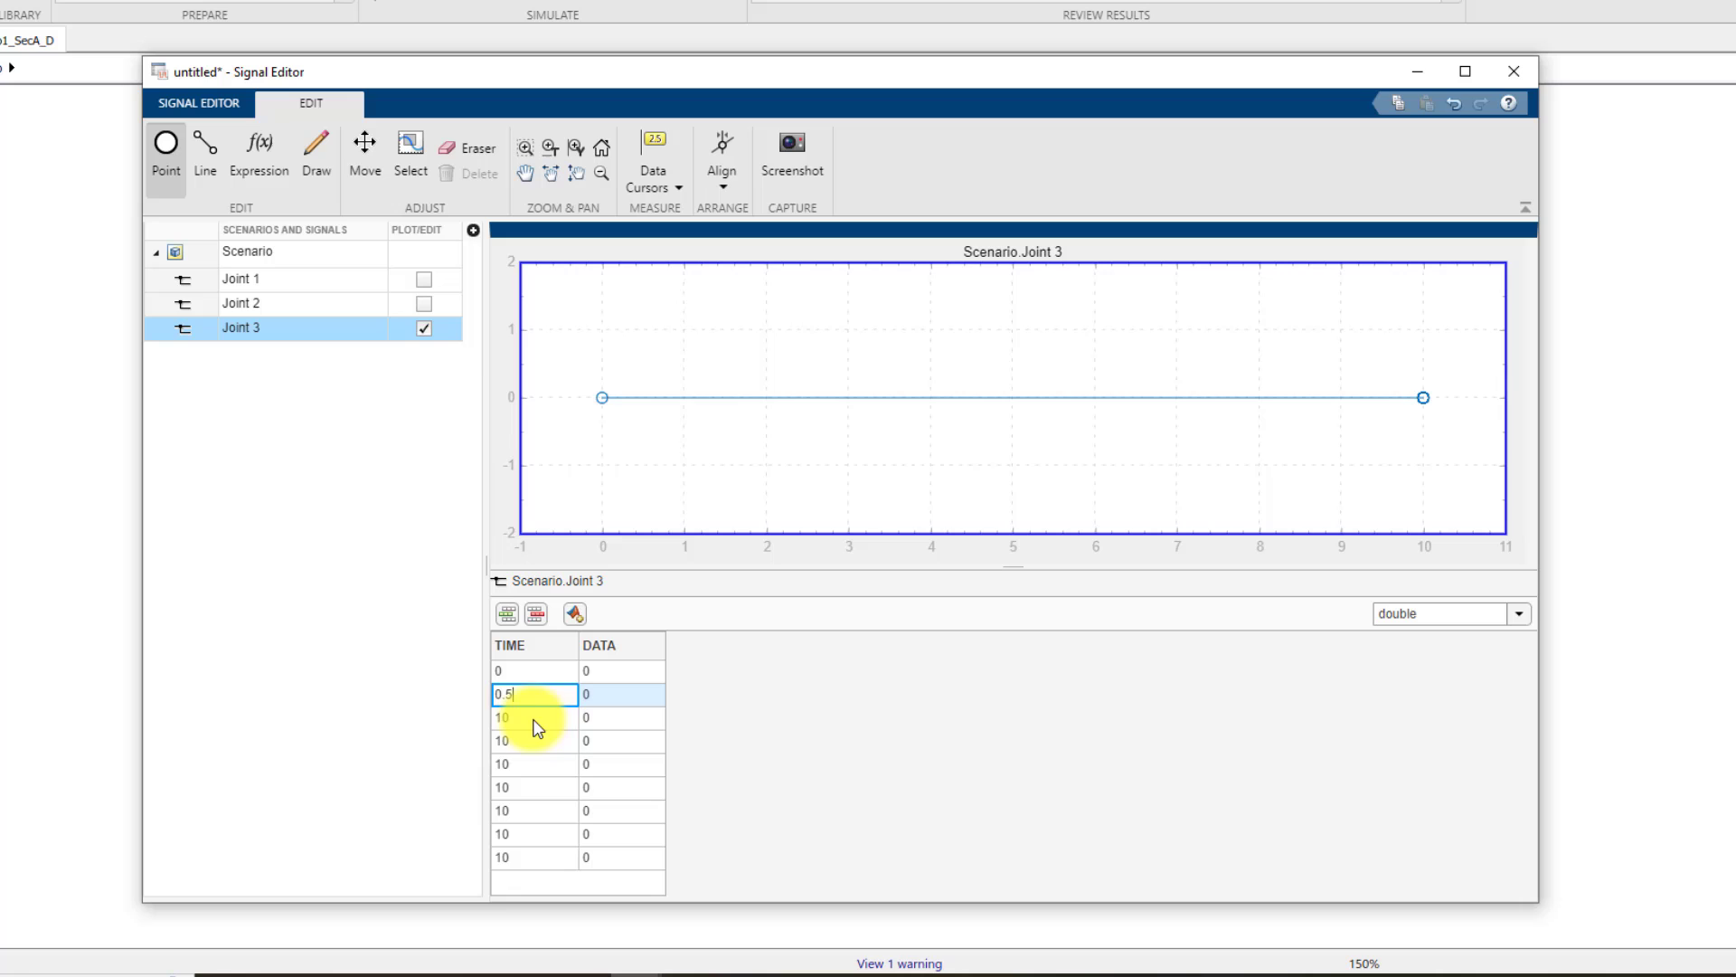
key(Return)
Step: Set Joint 3's data to 0.4 at 1.5 s and 3 s
click(605, 740)
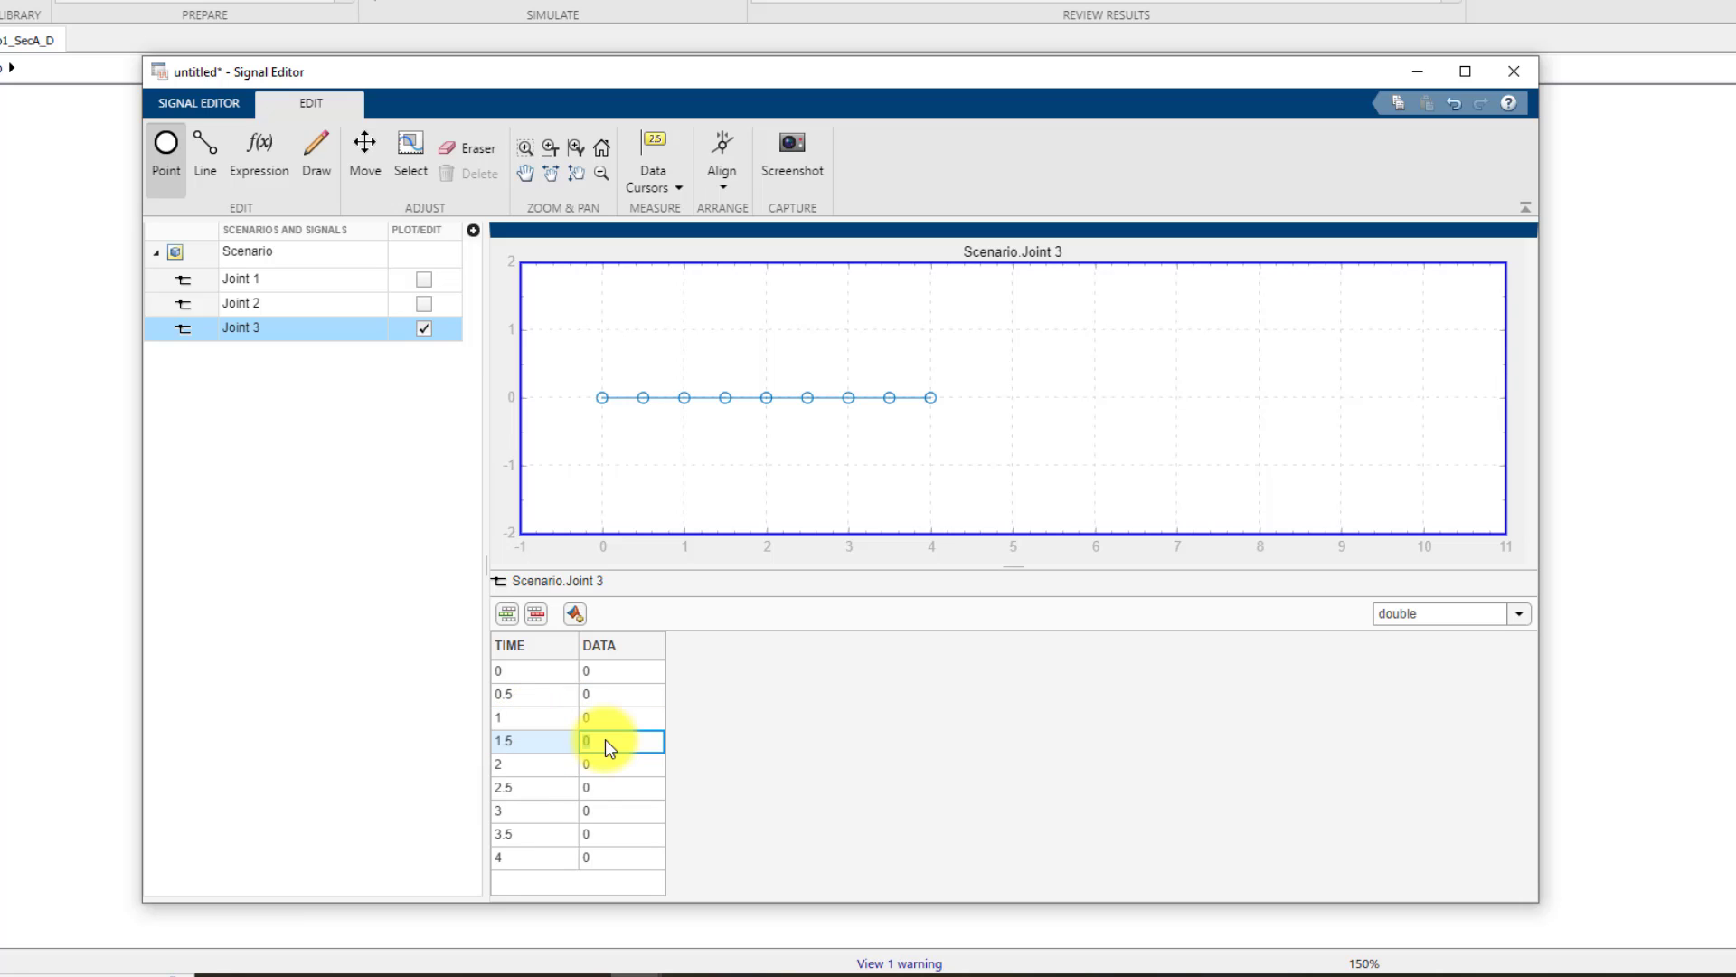
text(0.4)
click(599, 812)
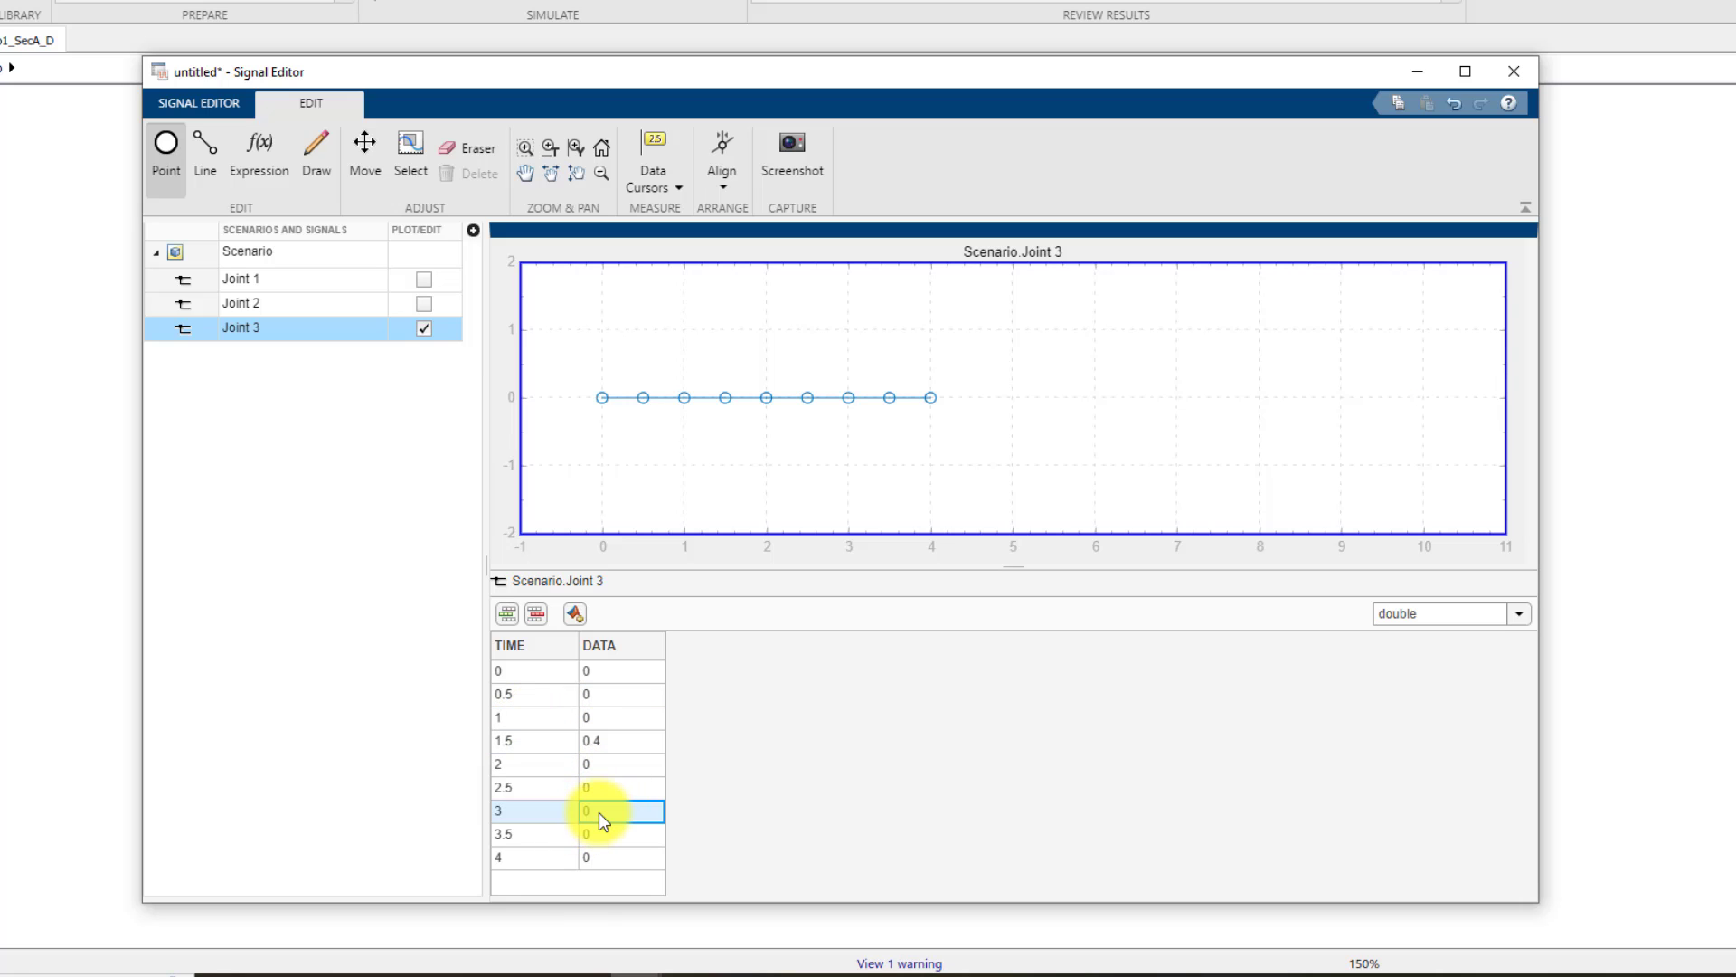
text(0.4)
click(763, 801)
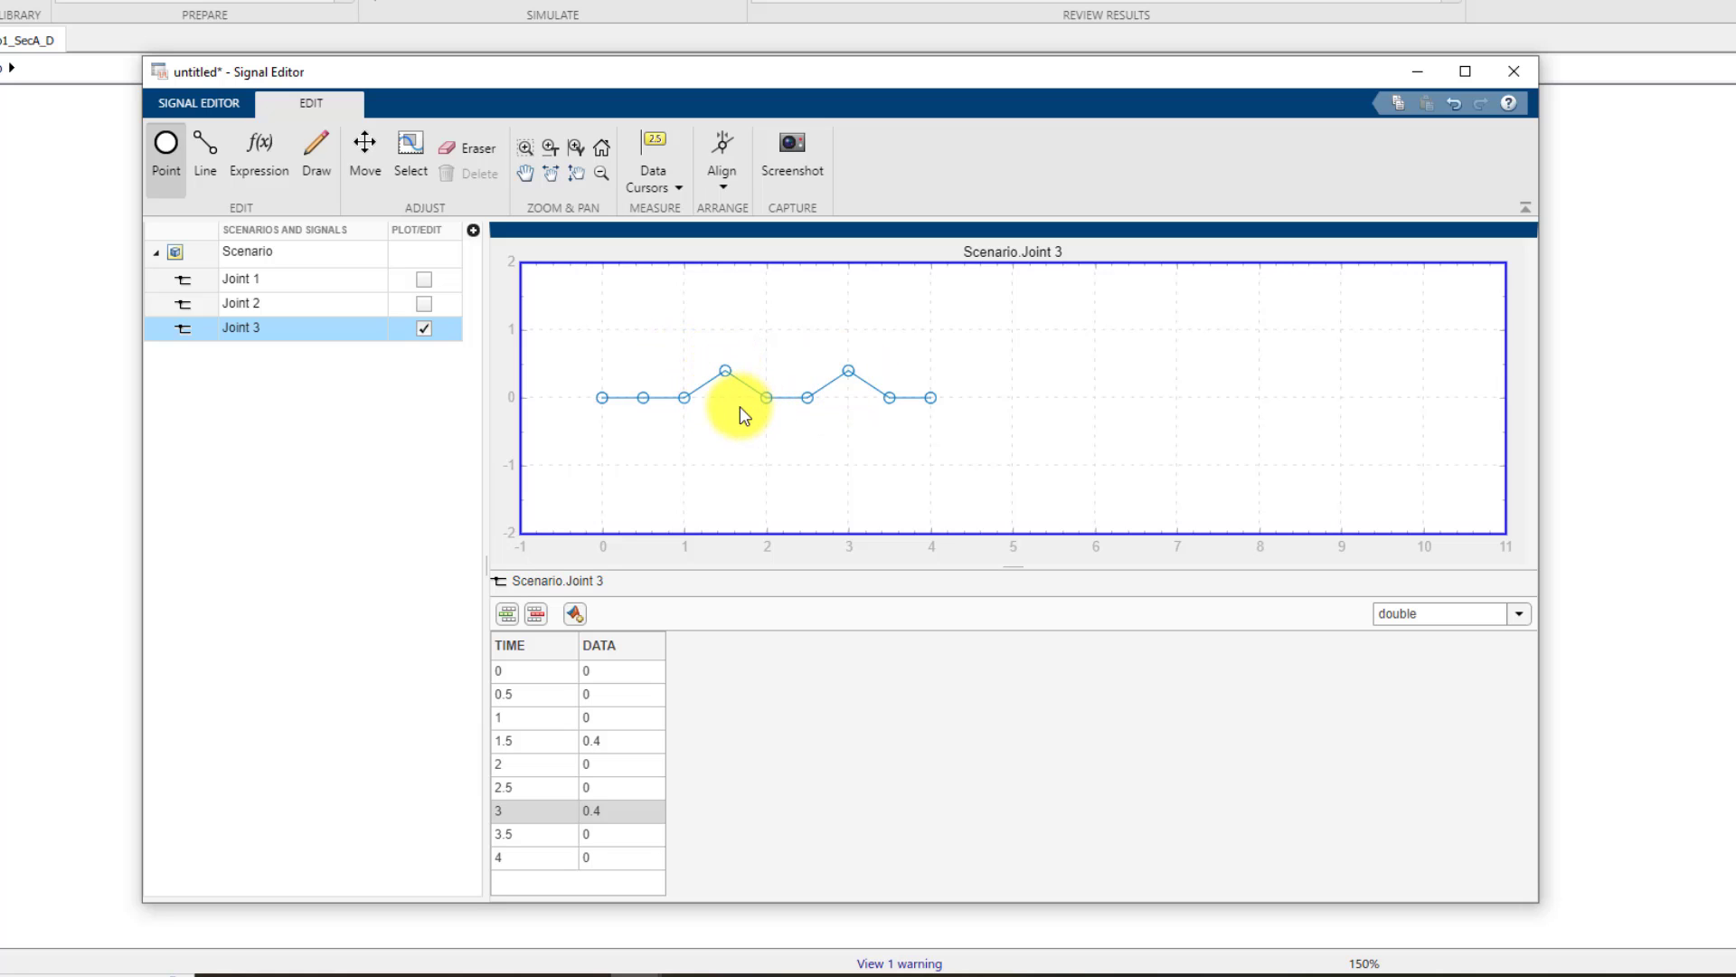
Step: Hide Joint 3's plot, close the Signal Editor and save the scenario as untitled2.mat
click(424, 328)
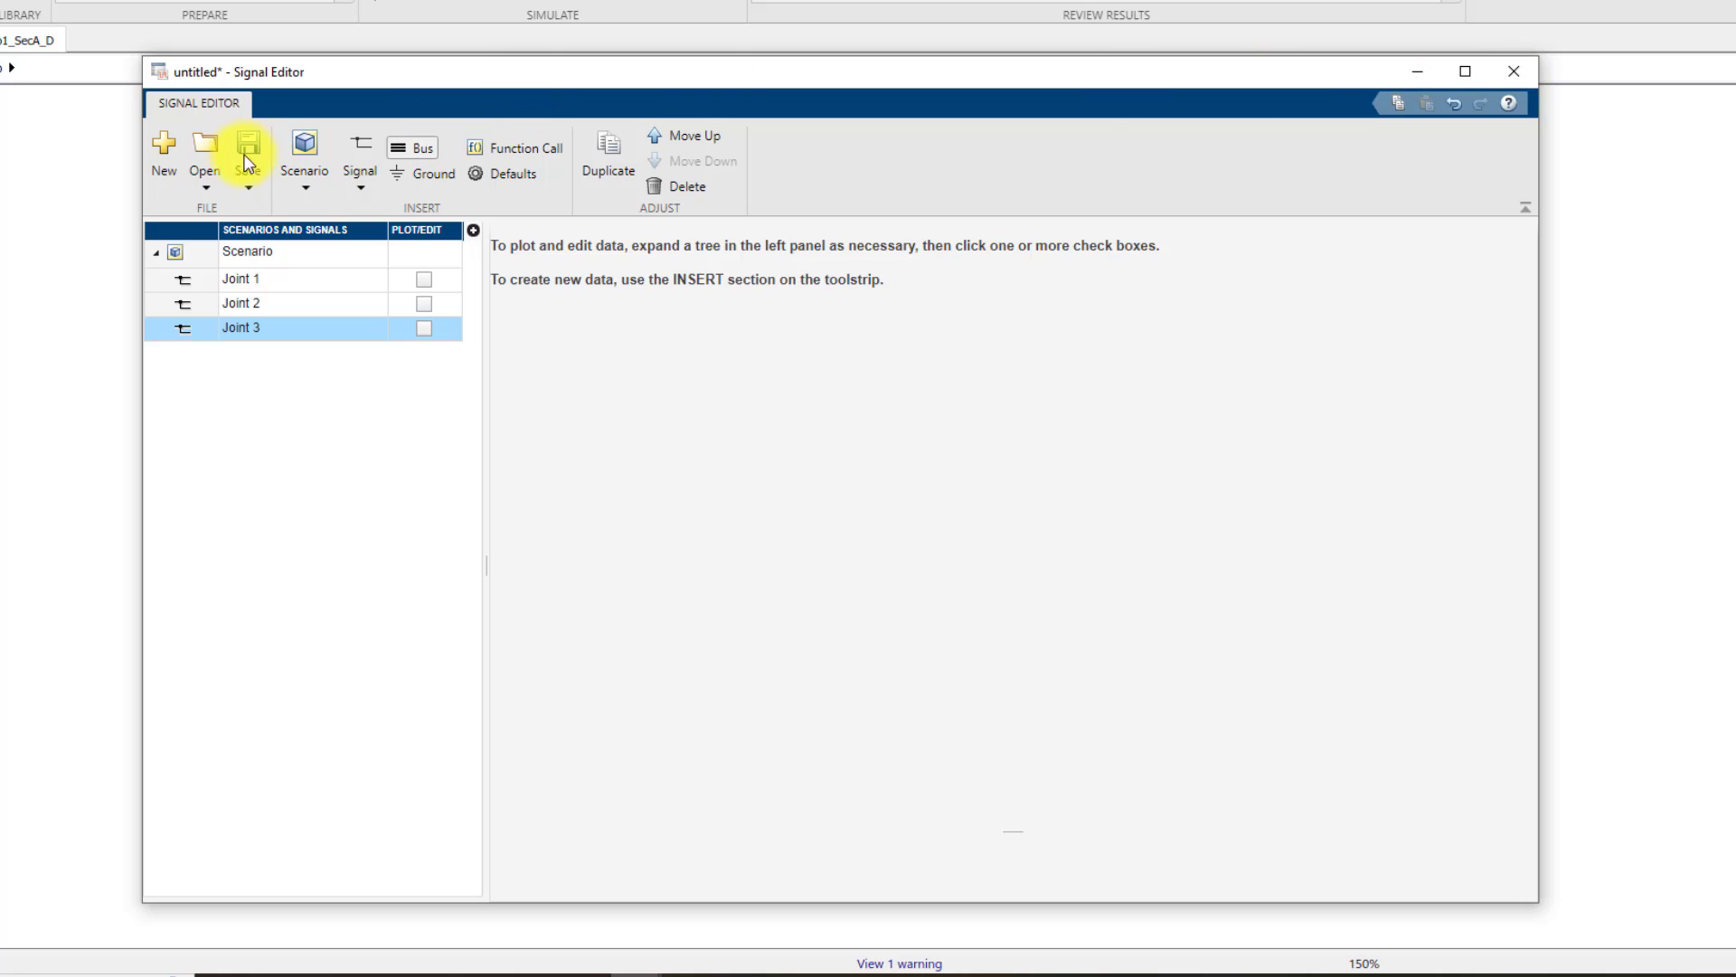
click(1515, 73)
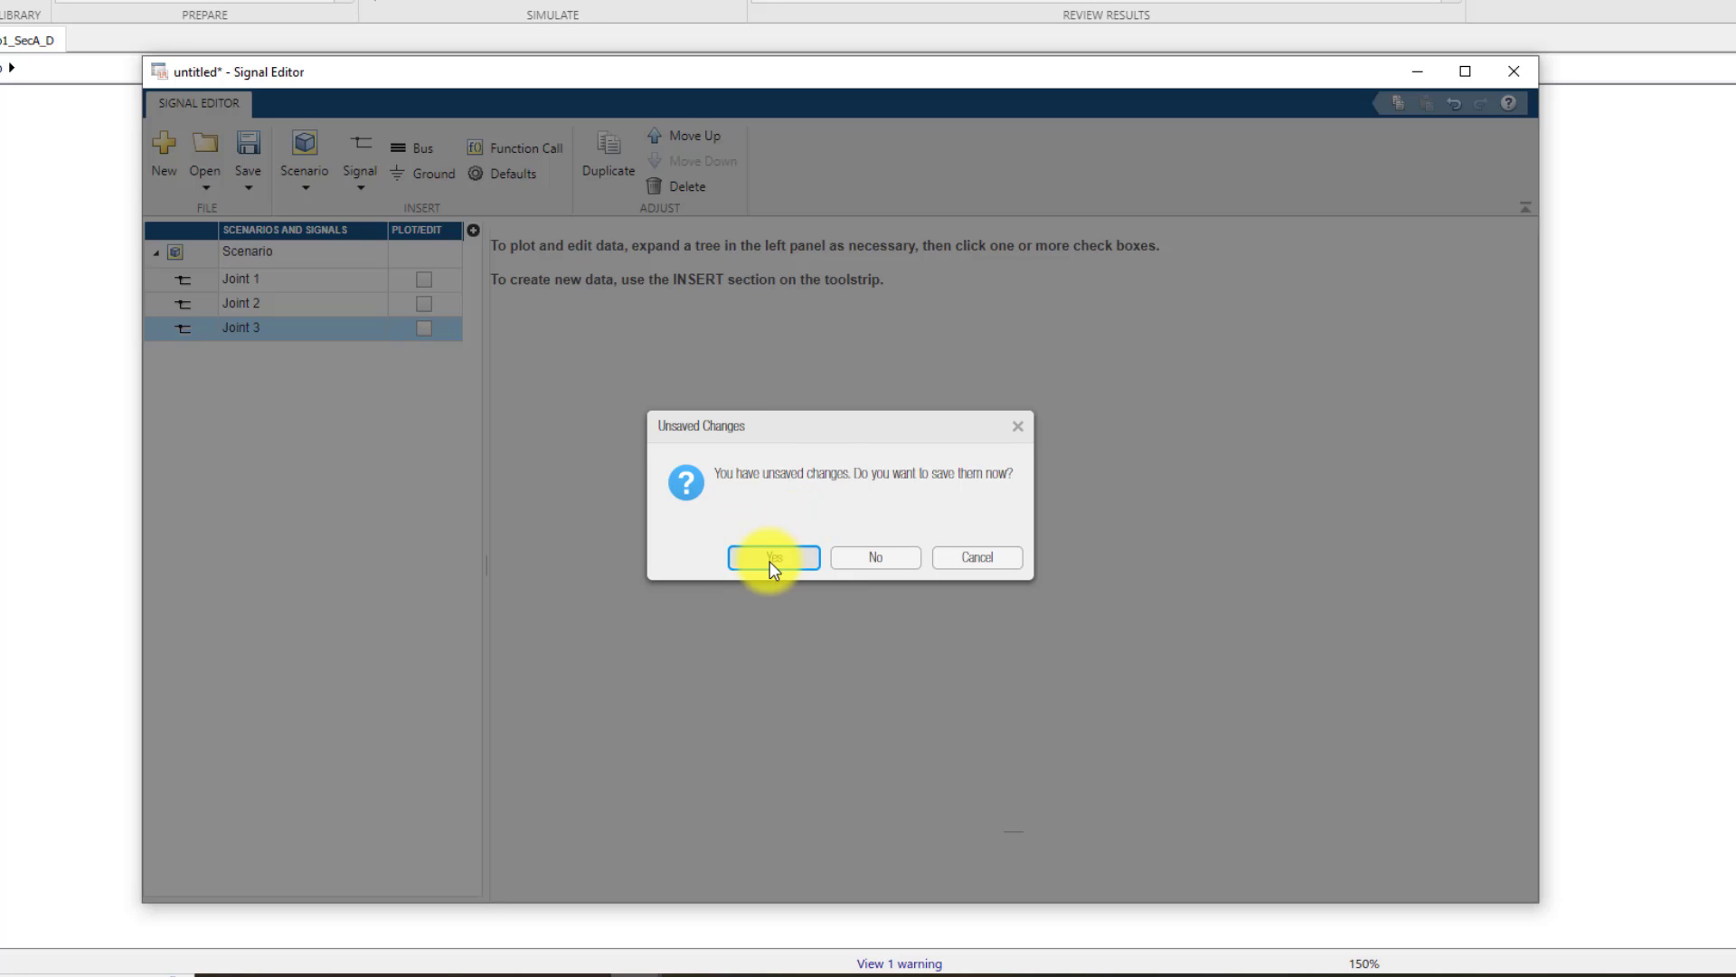
click(768, 559)
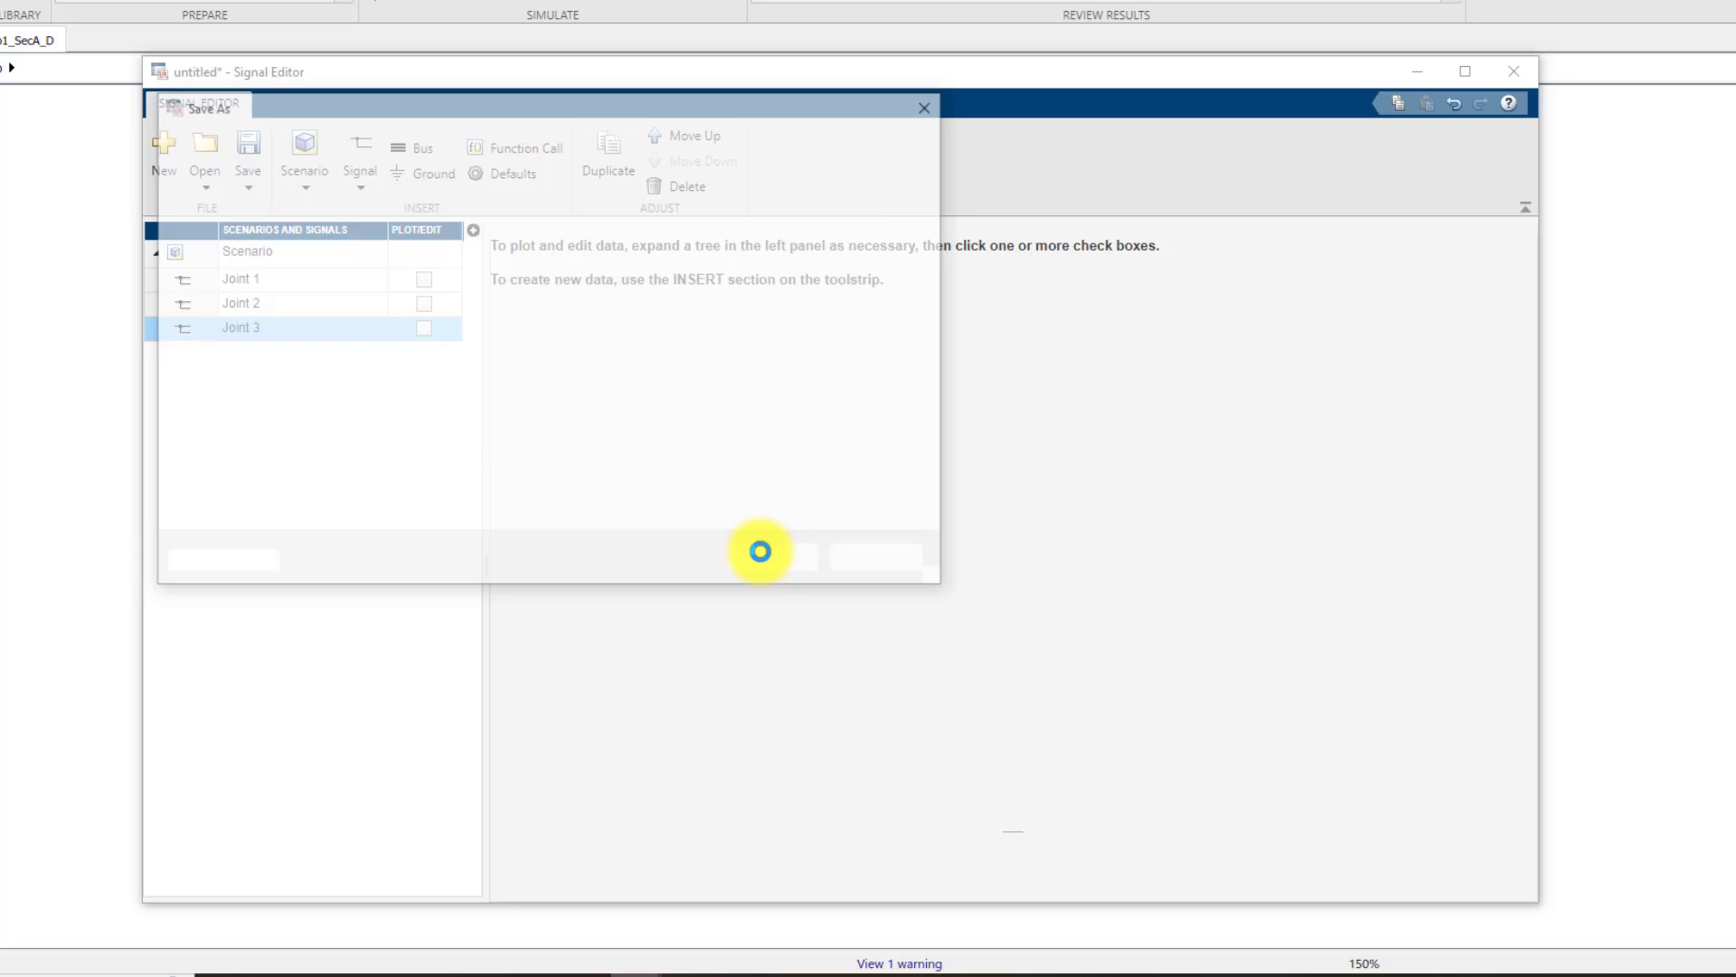
key(Return)
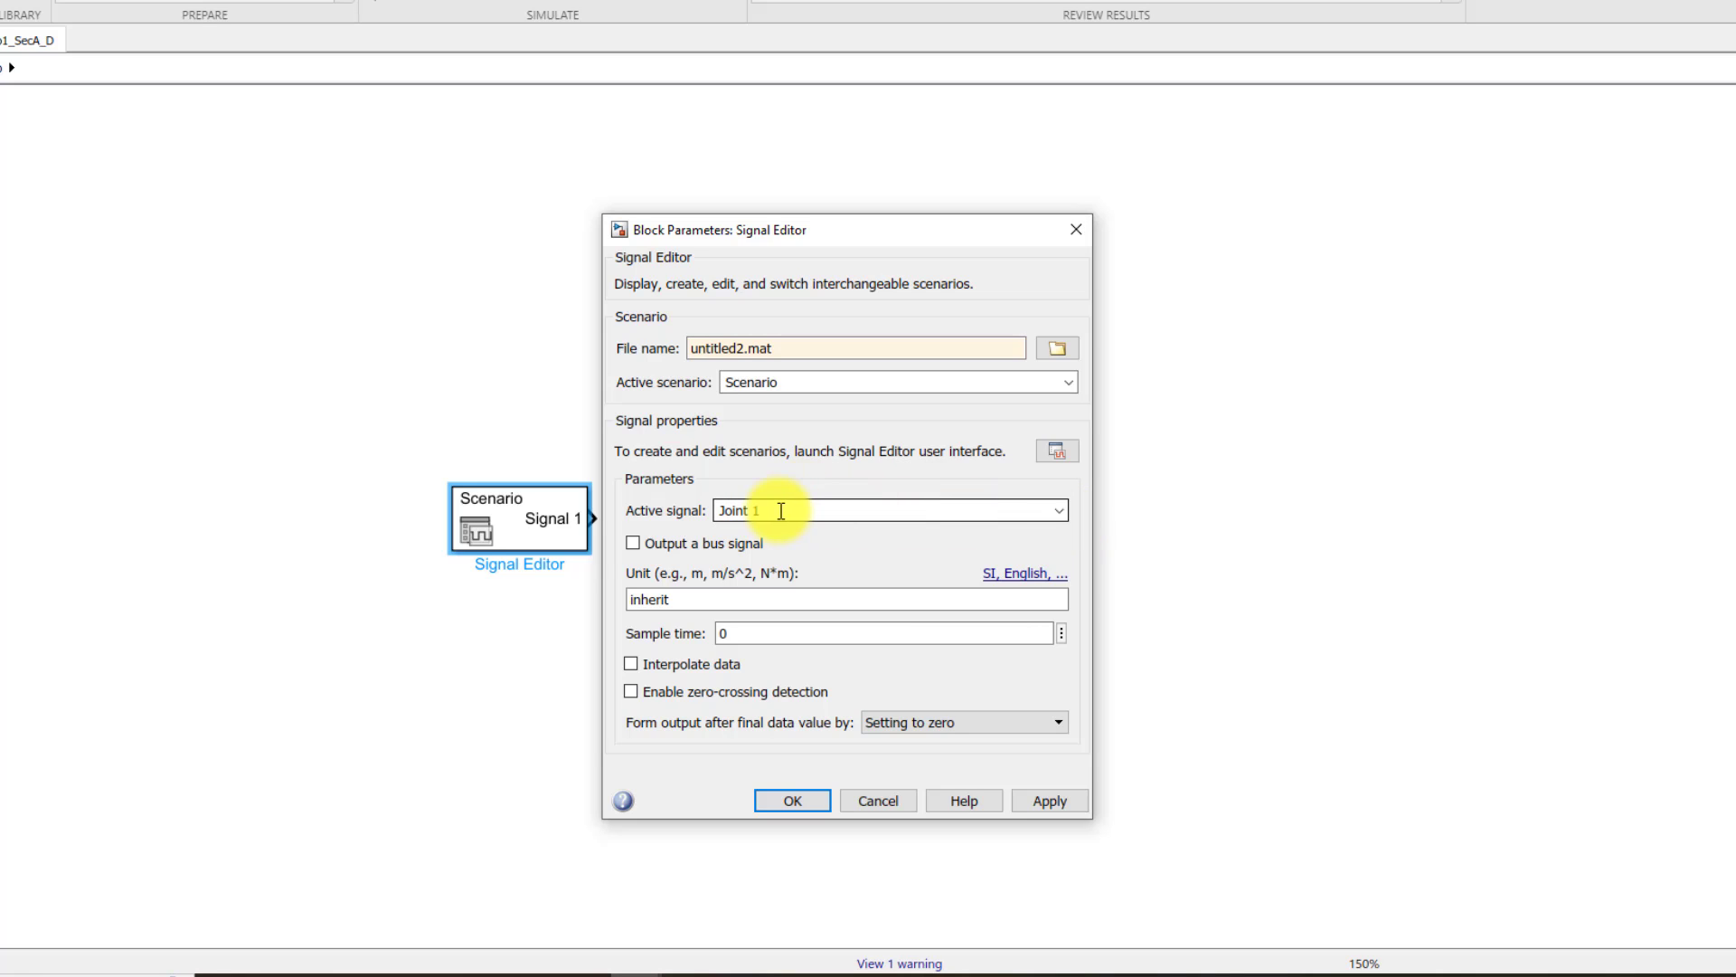
Step: Give Joint 1 unit deg with Interpolate data on, and apply
double_click(695, 599)
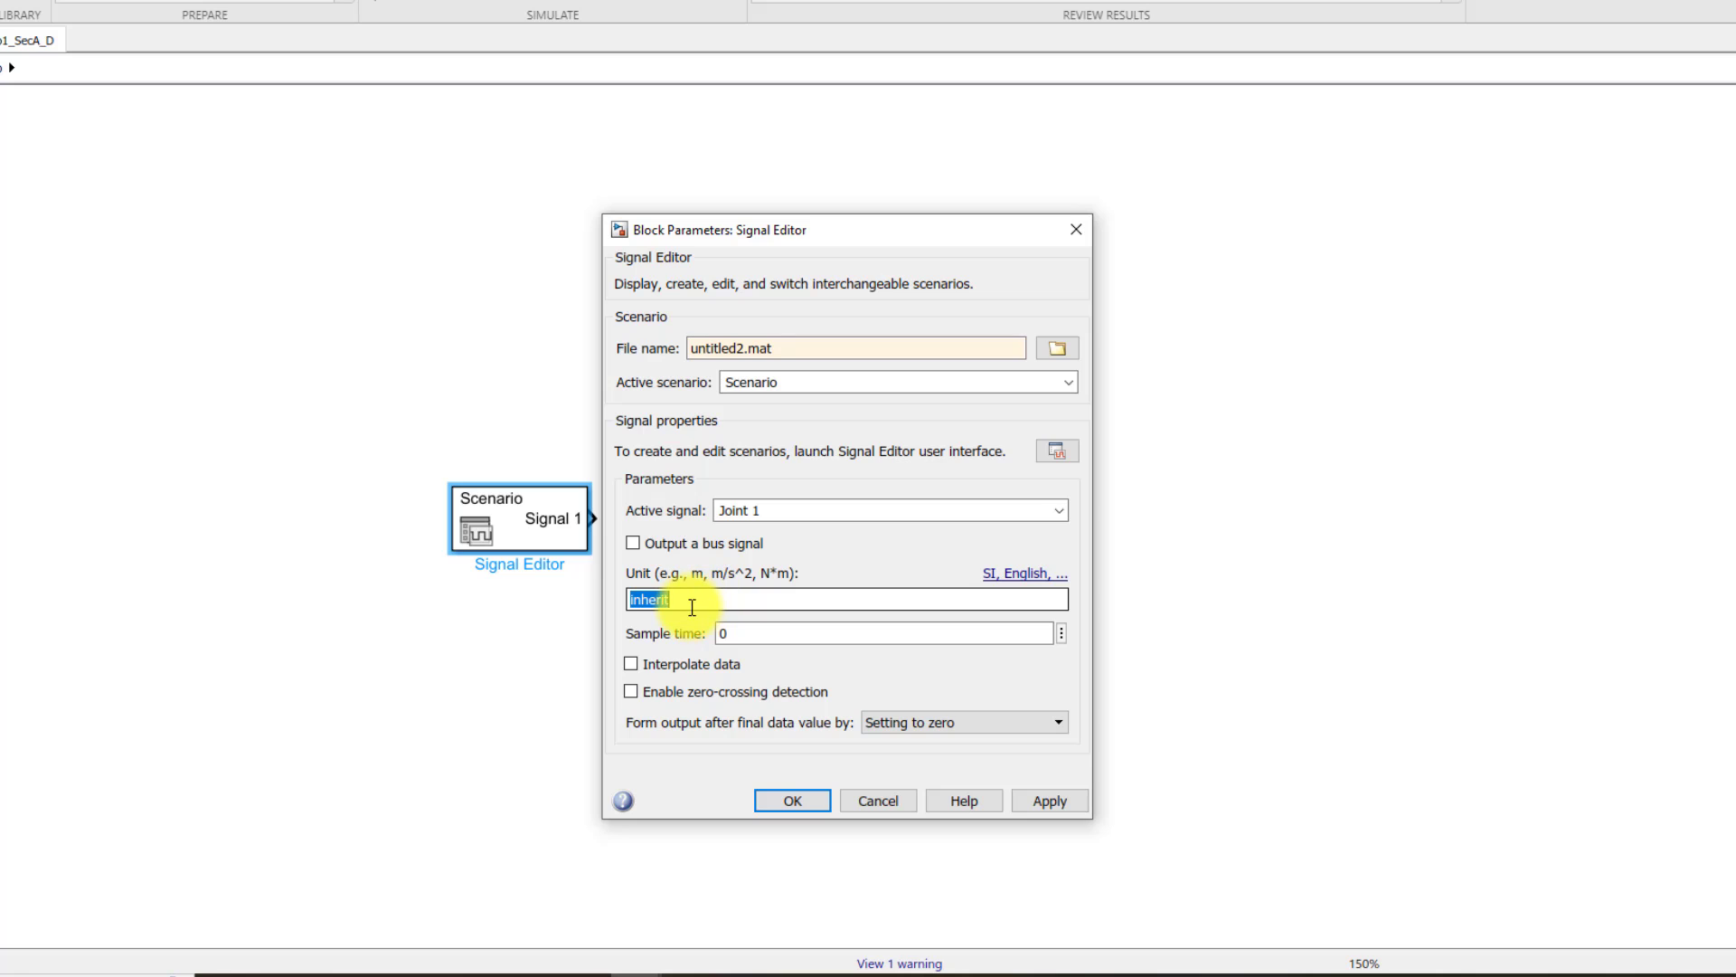
text(deg)
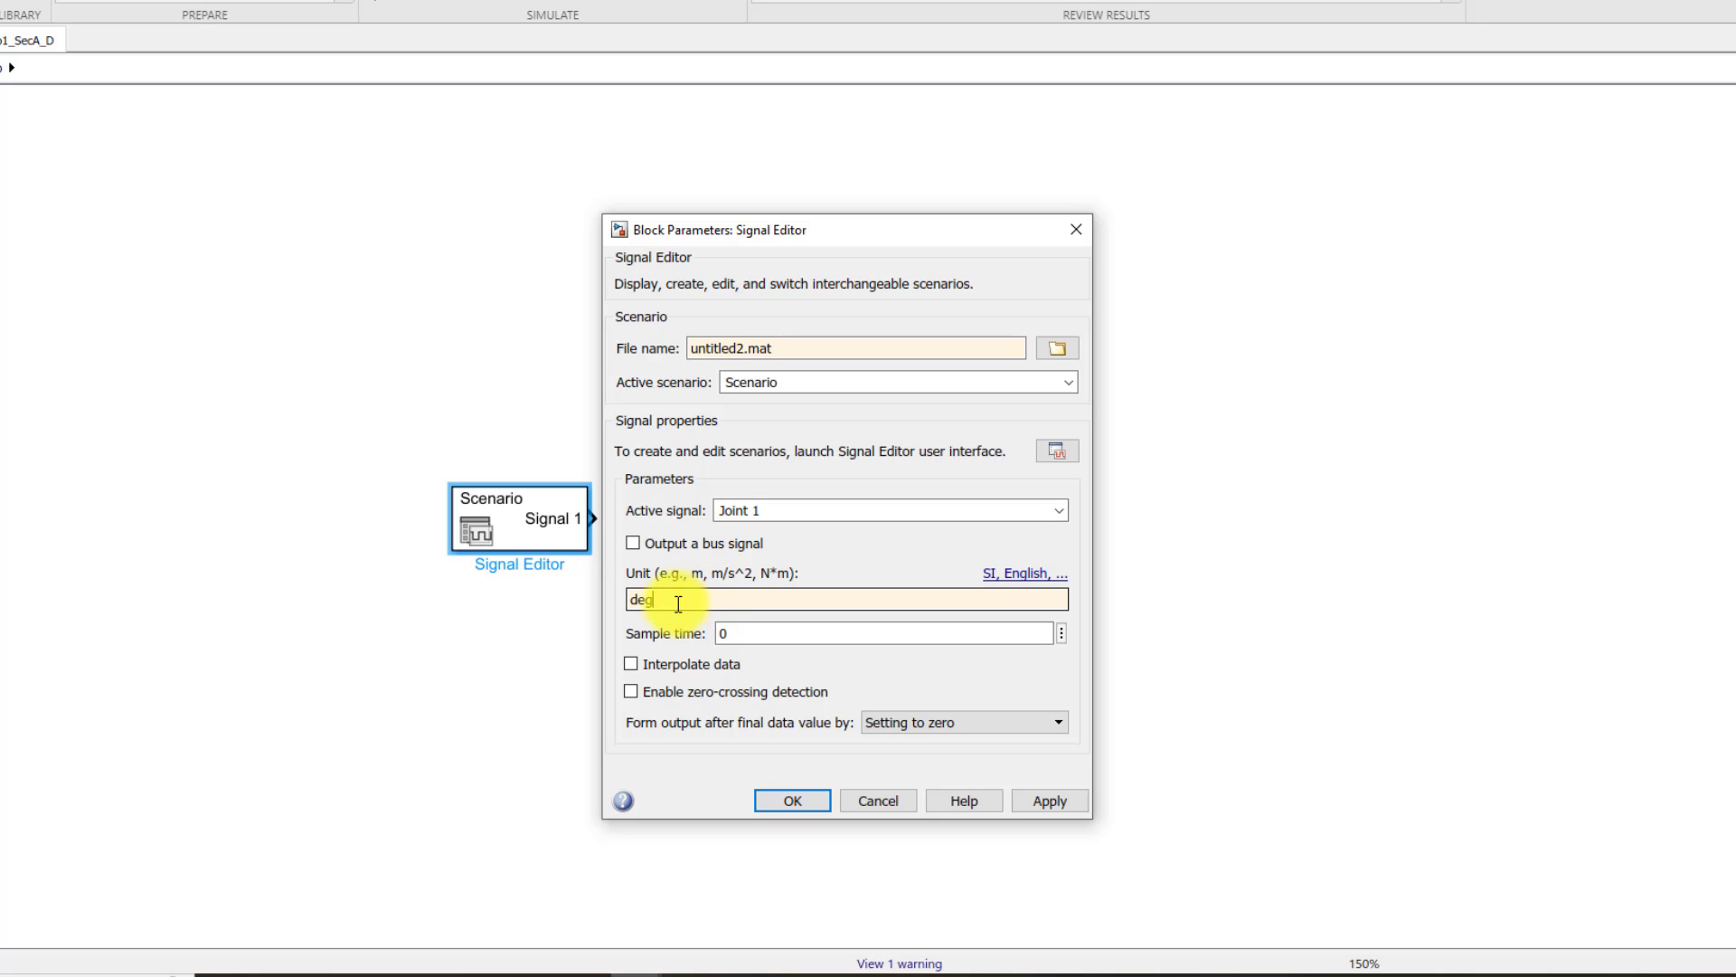
double_click(667, 600)
click(660, 601)
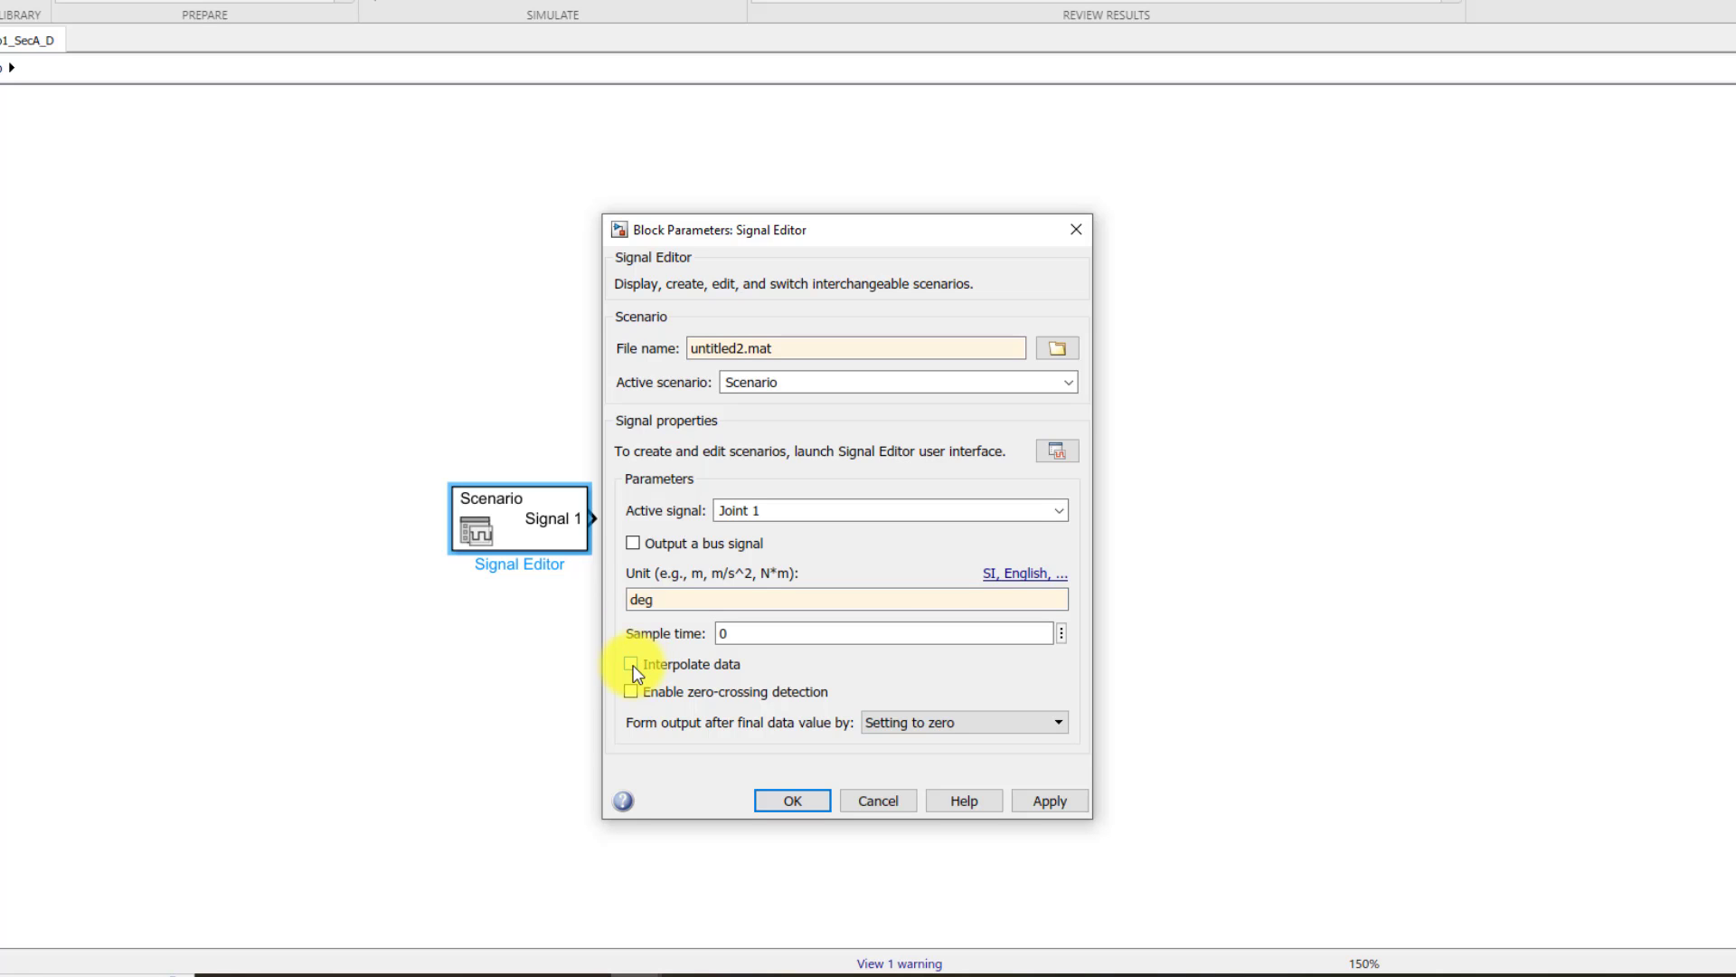
click(630, 665)
click(1049, 801)
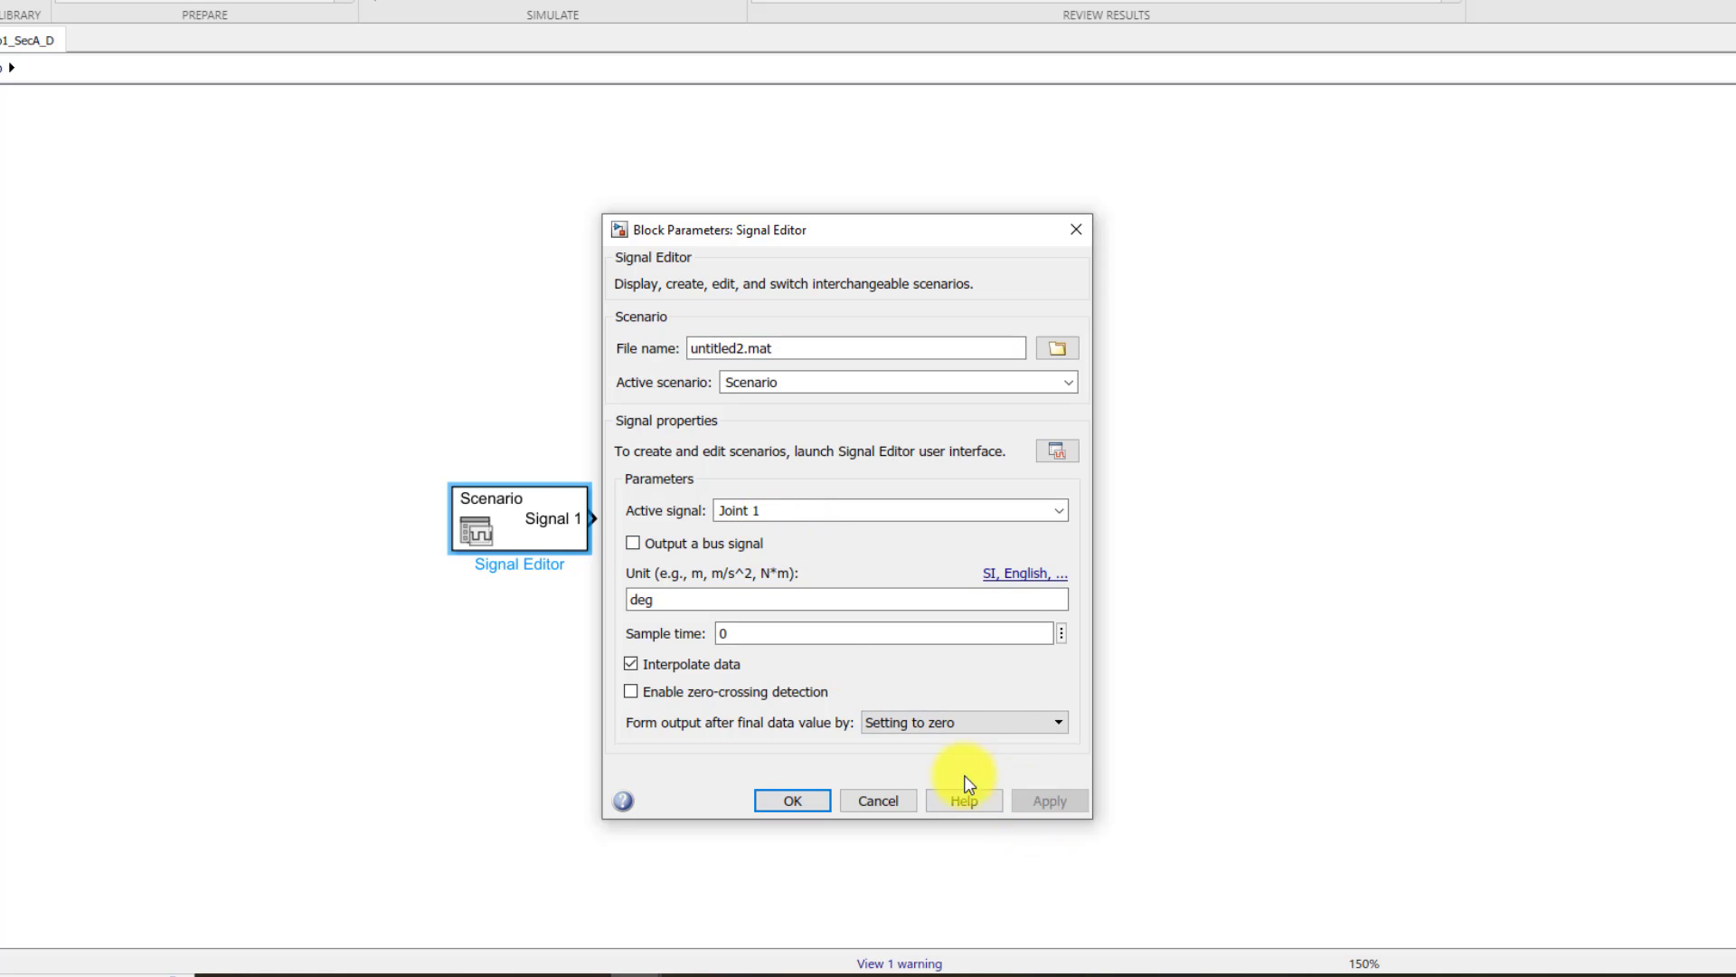
Step: Switch to Joint 2, set unit deg with Interpolate data on, and apply
click(1058, 511)
click(763, 544)
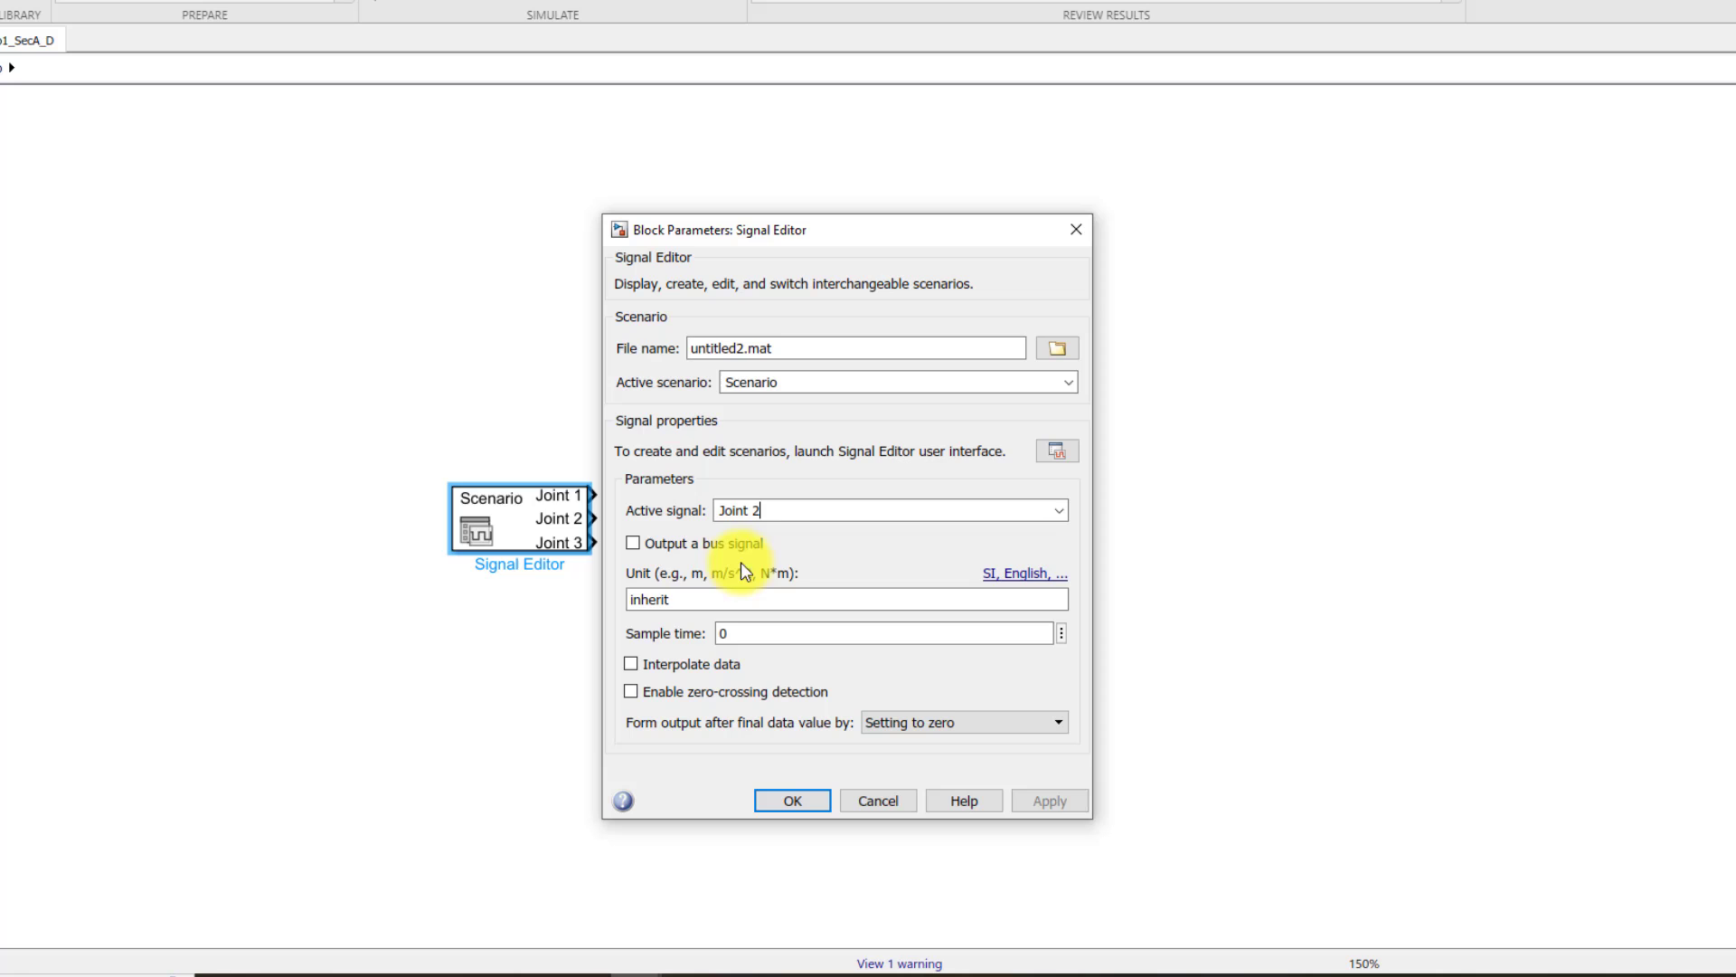
click(672, 599)
double_click(672, 599)
text(deg)
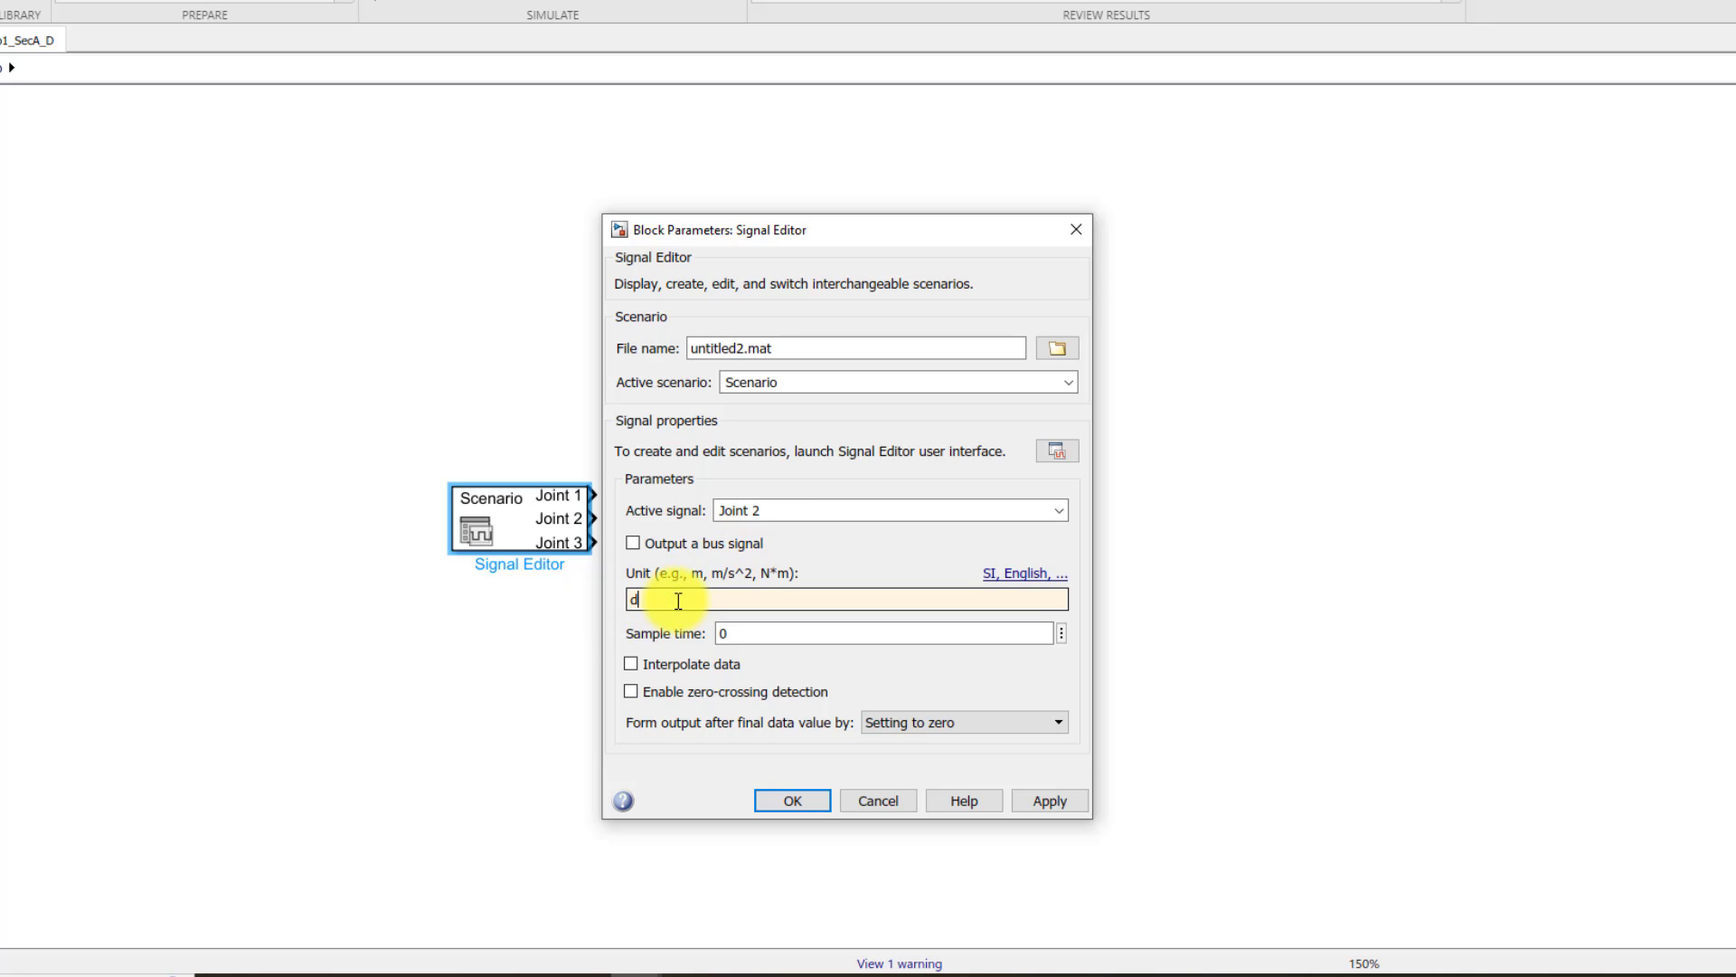
click(633, 667)
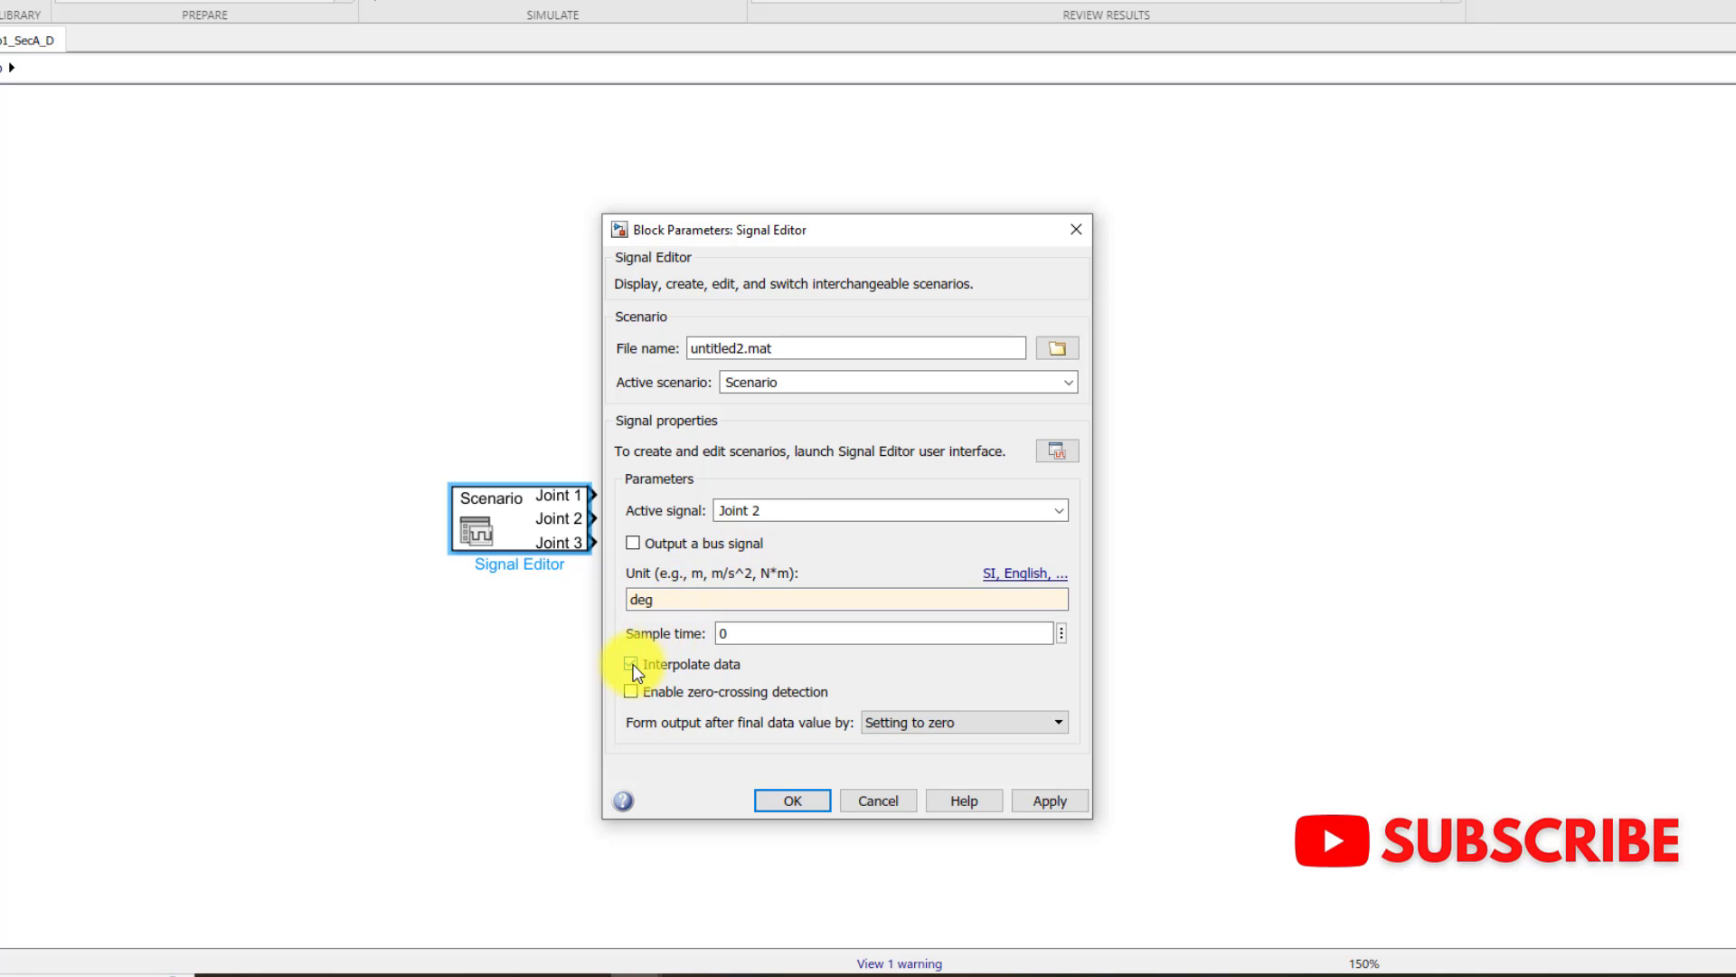
click(1068, 803)
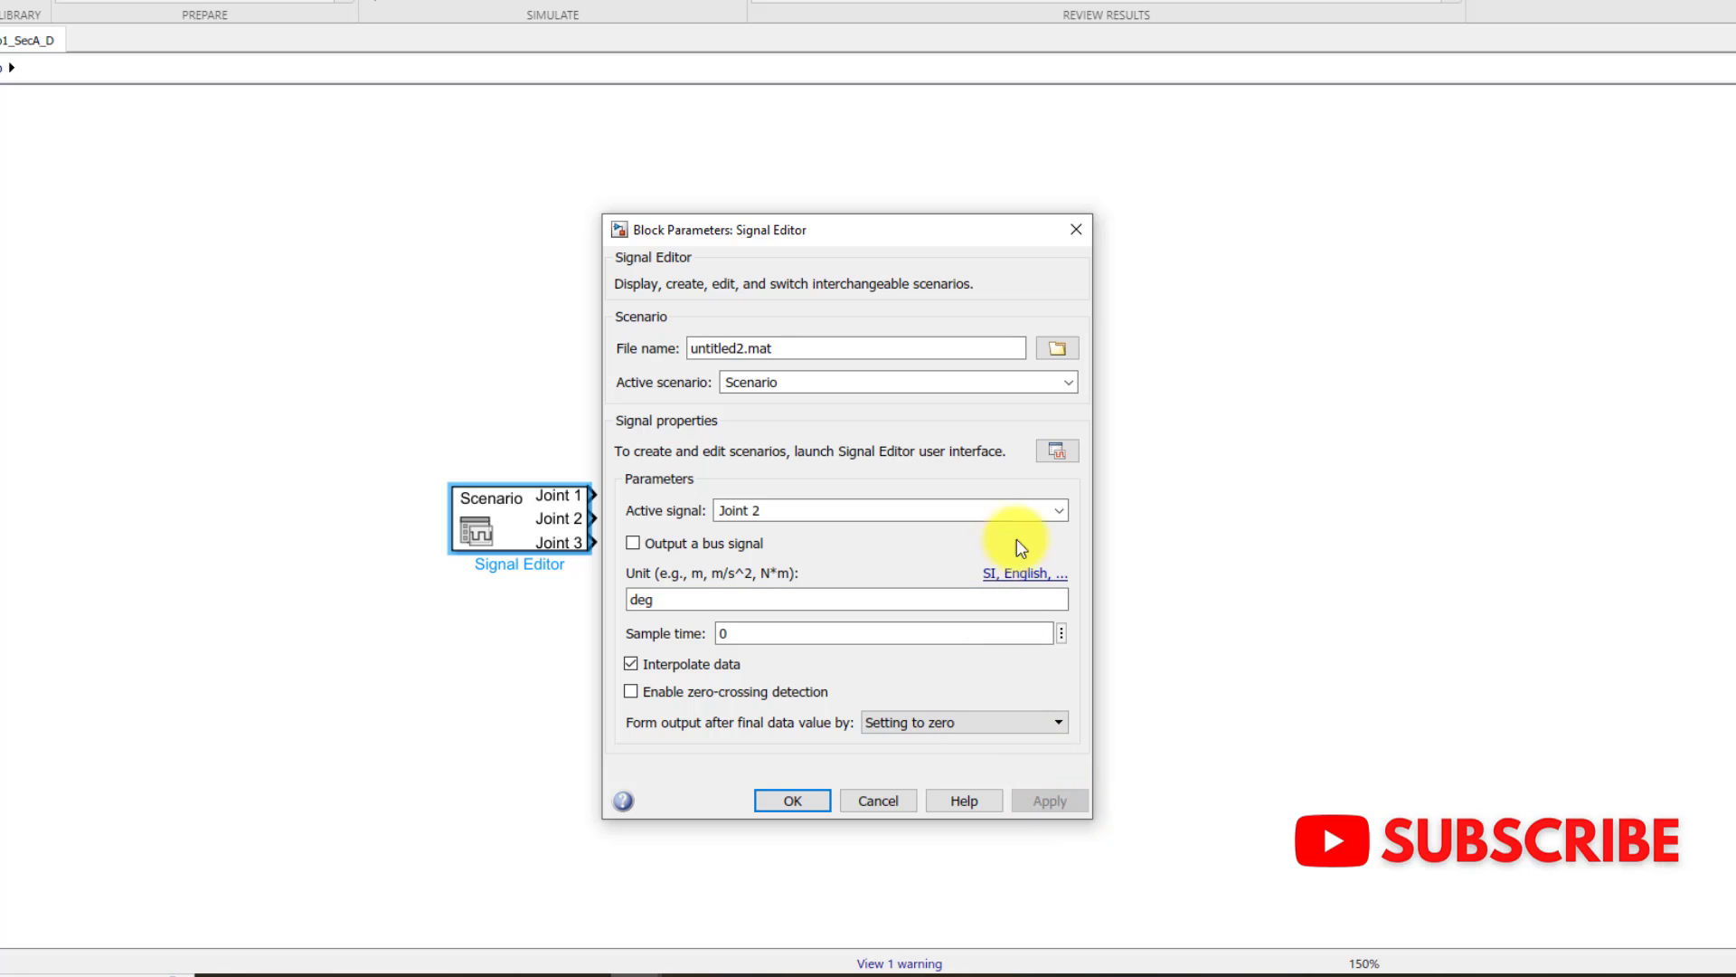
Step: Switch to Joint 3, set unit m with Interpolate data on, and apply
click(1059, 511)
click(750, 566)
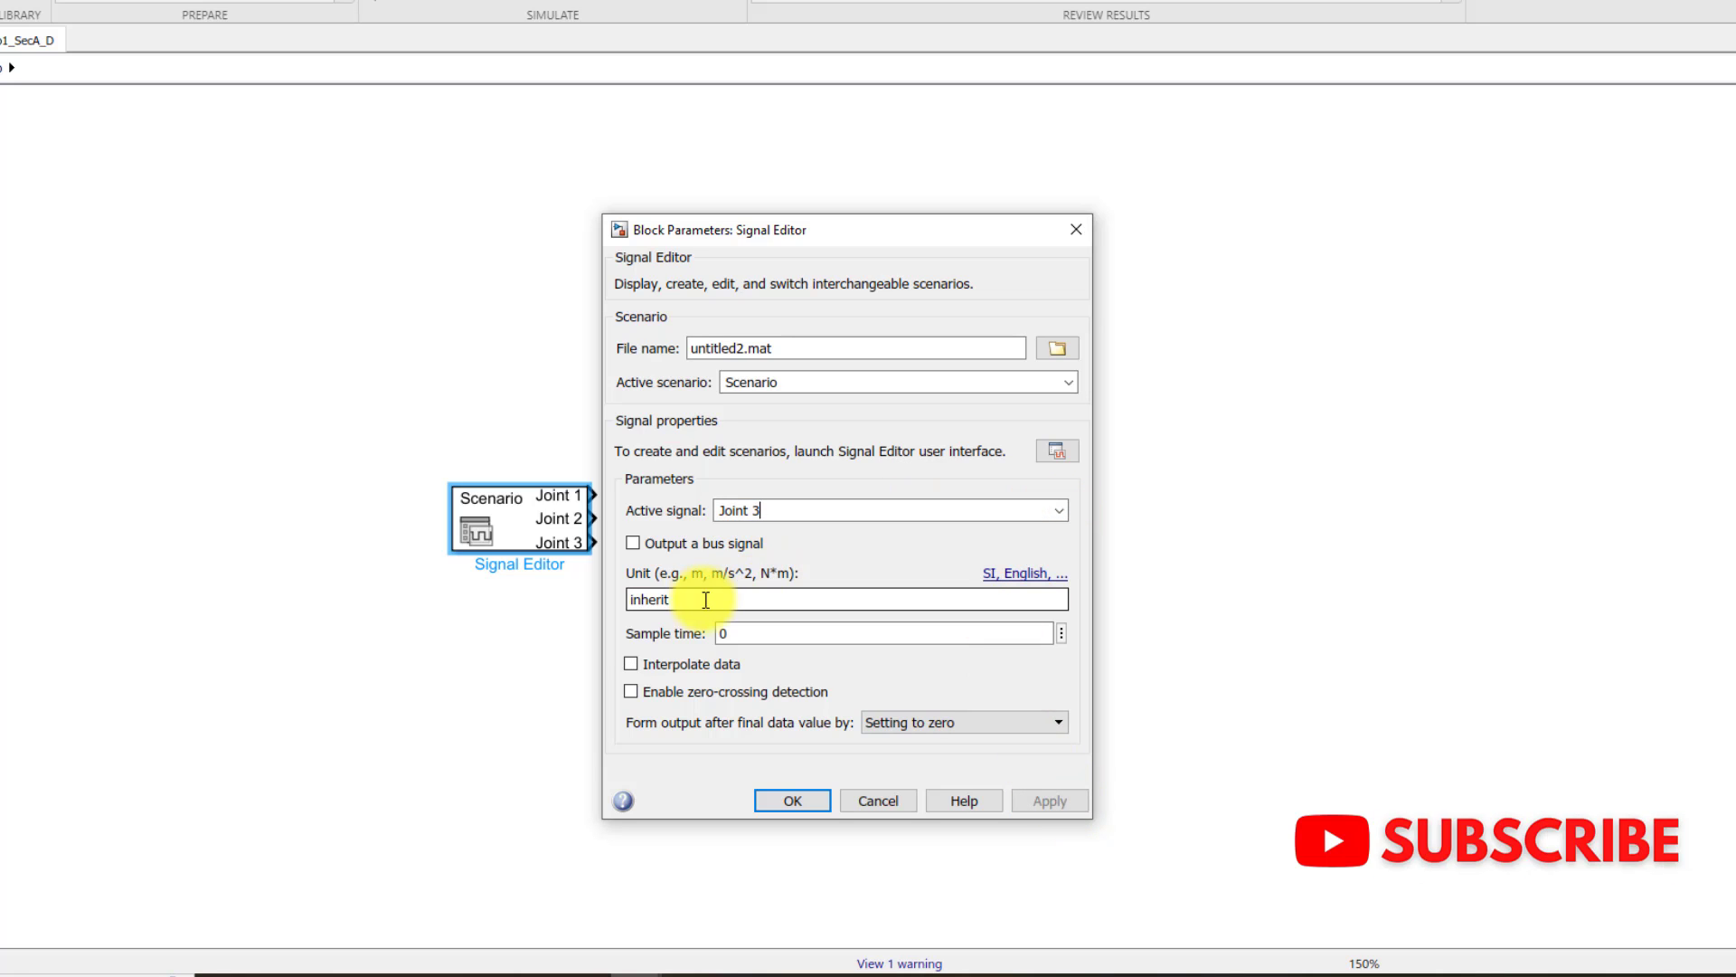
double_click(692, 600)
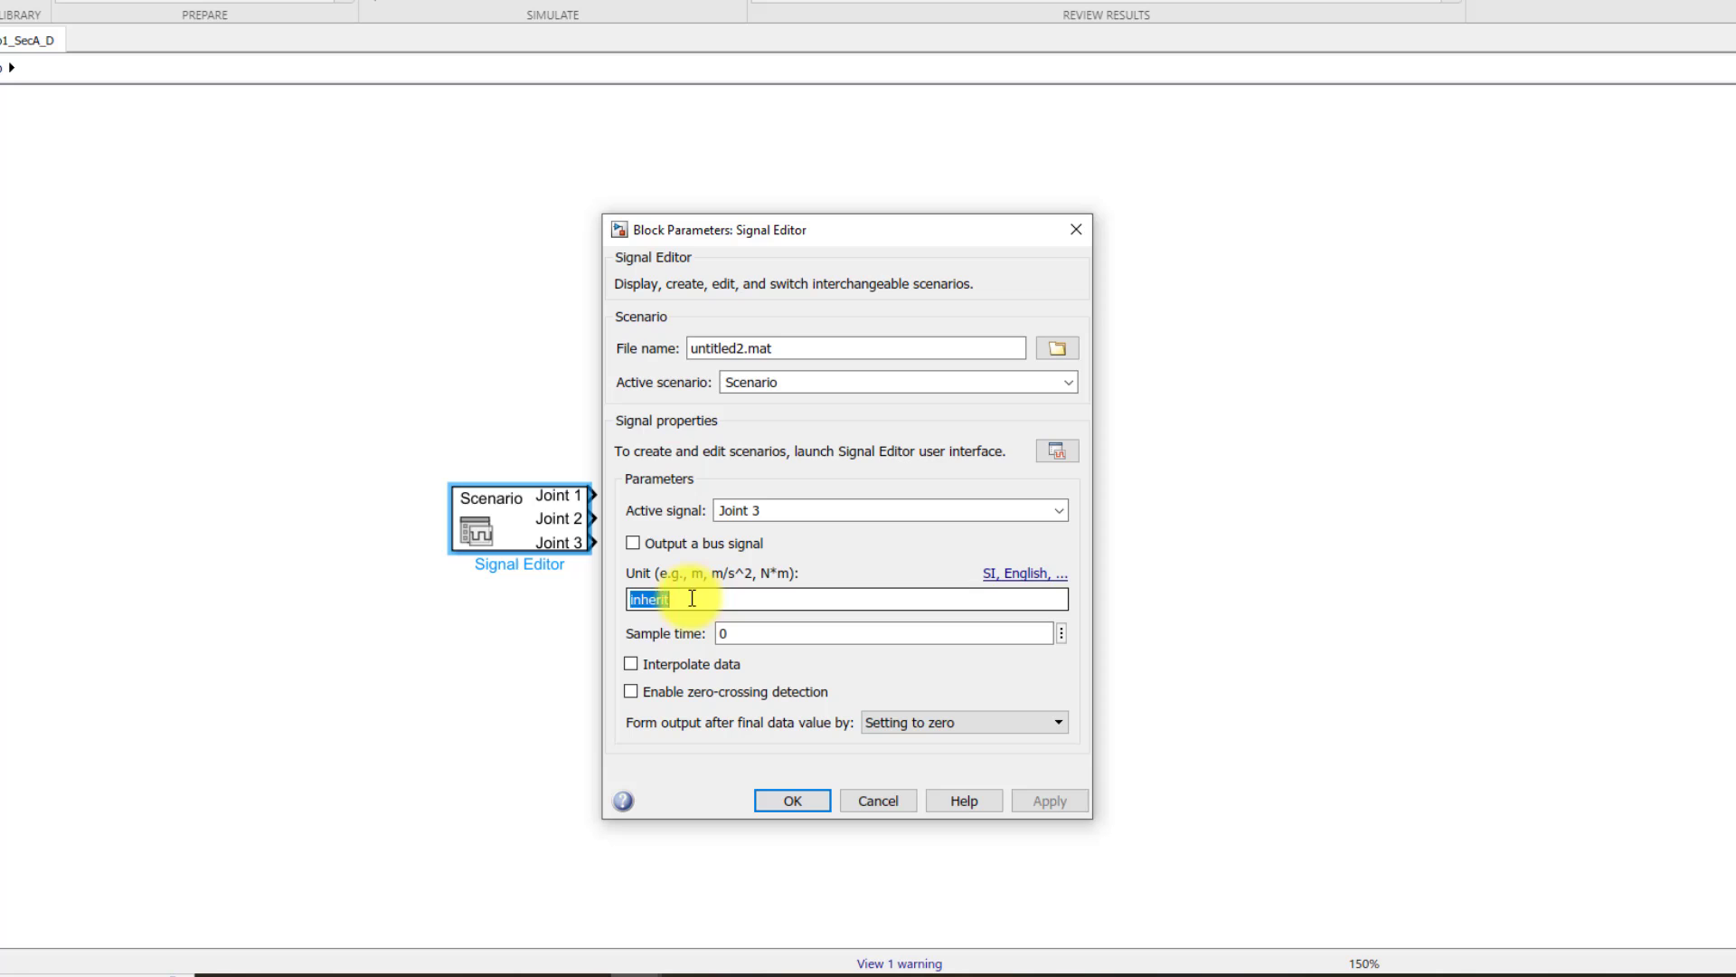
text(m)
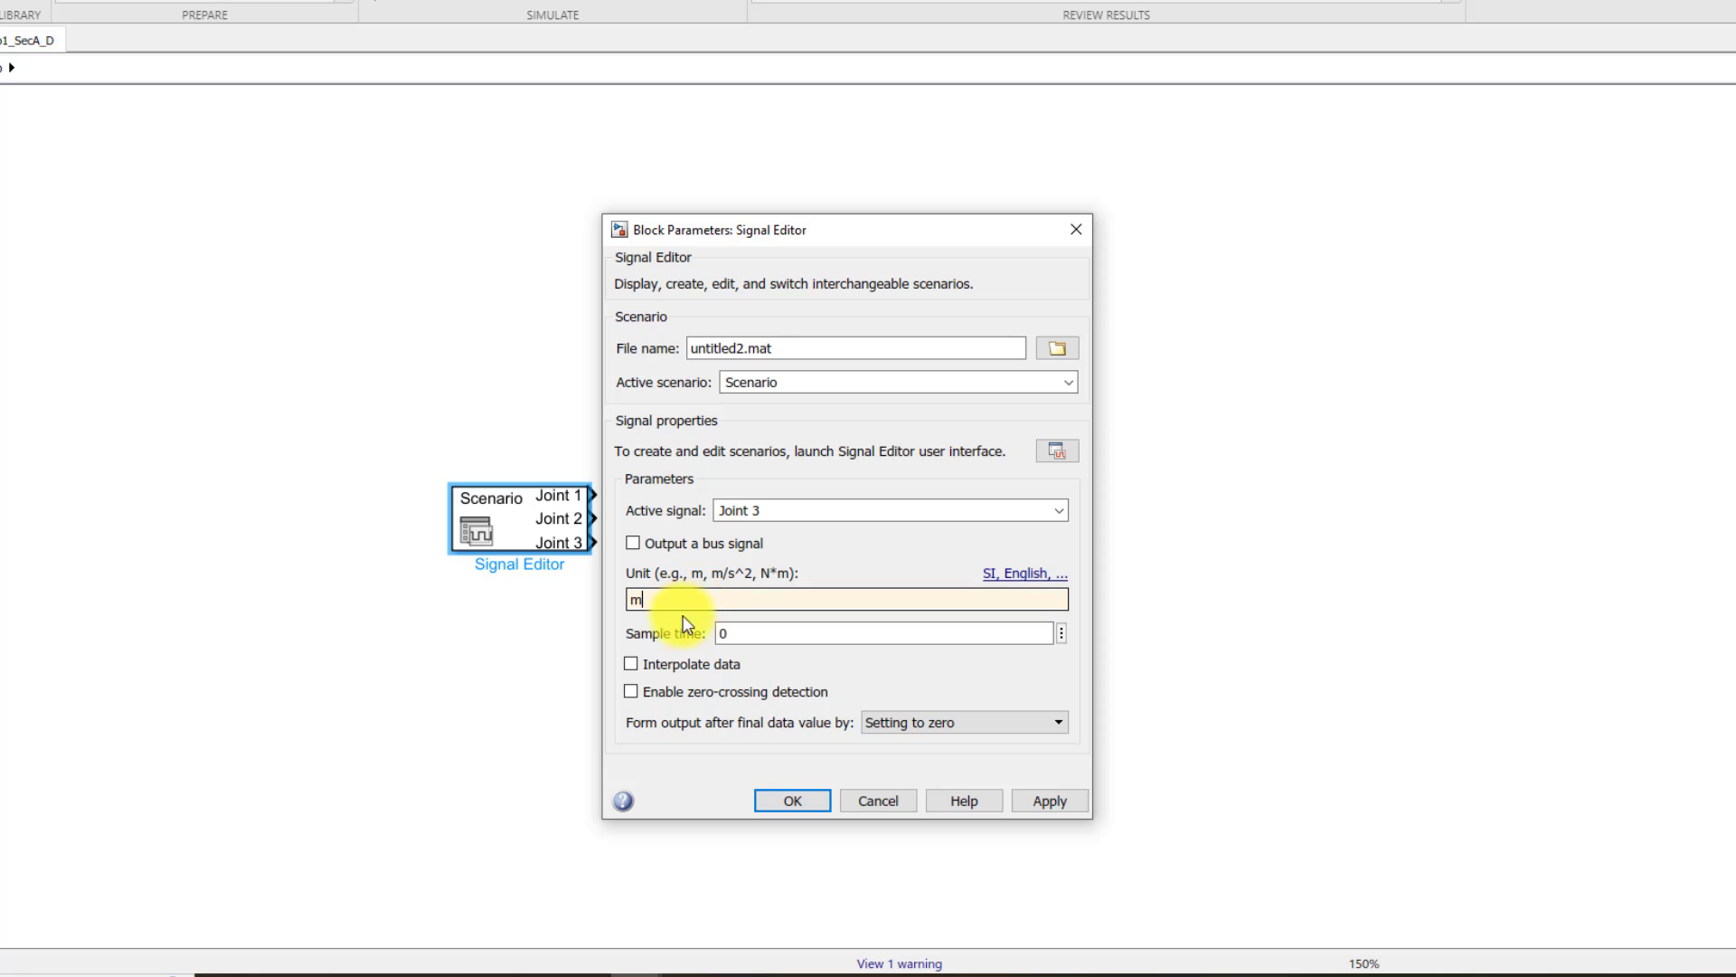
click(631, 665)
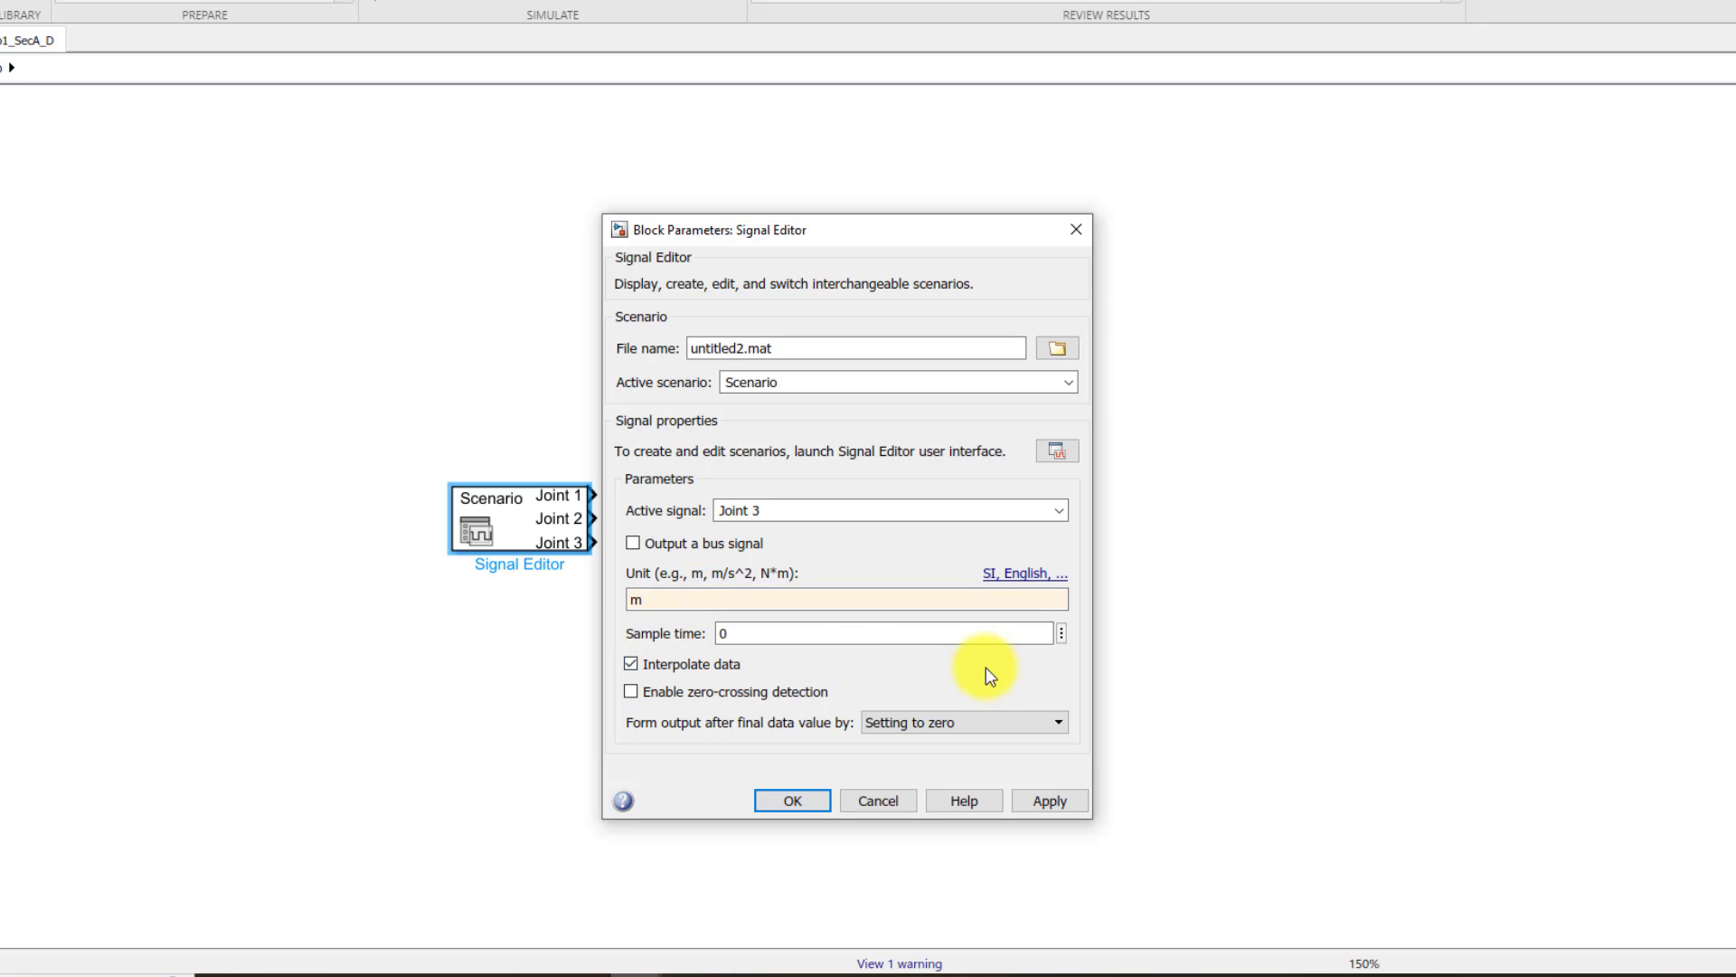
click(1069, 809)
Step: Enlarge the Signal Editor block so its Joint 1–3 ports line up with the Robot's q1–q3 inputs
click(806, 806)
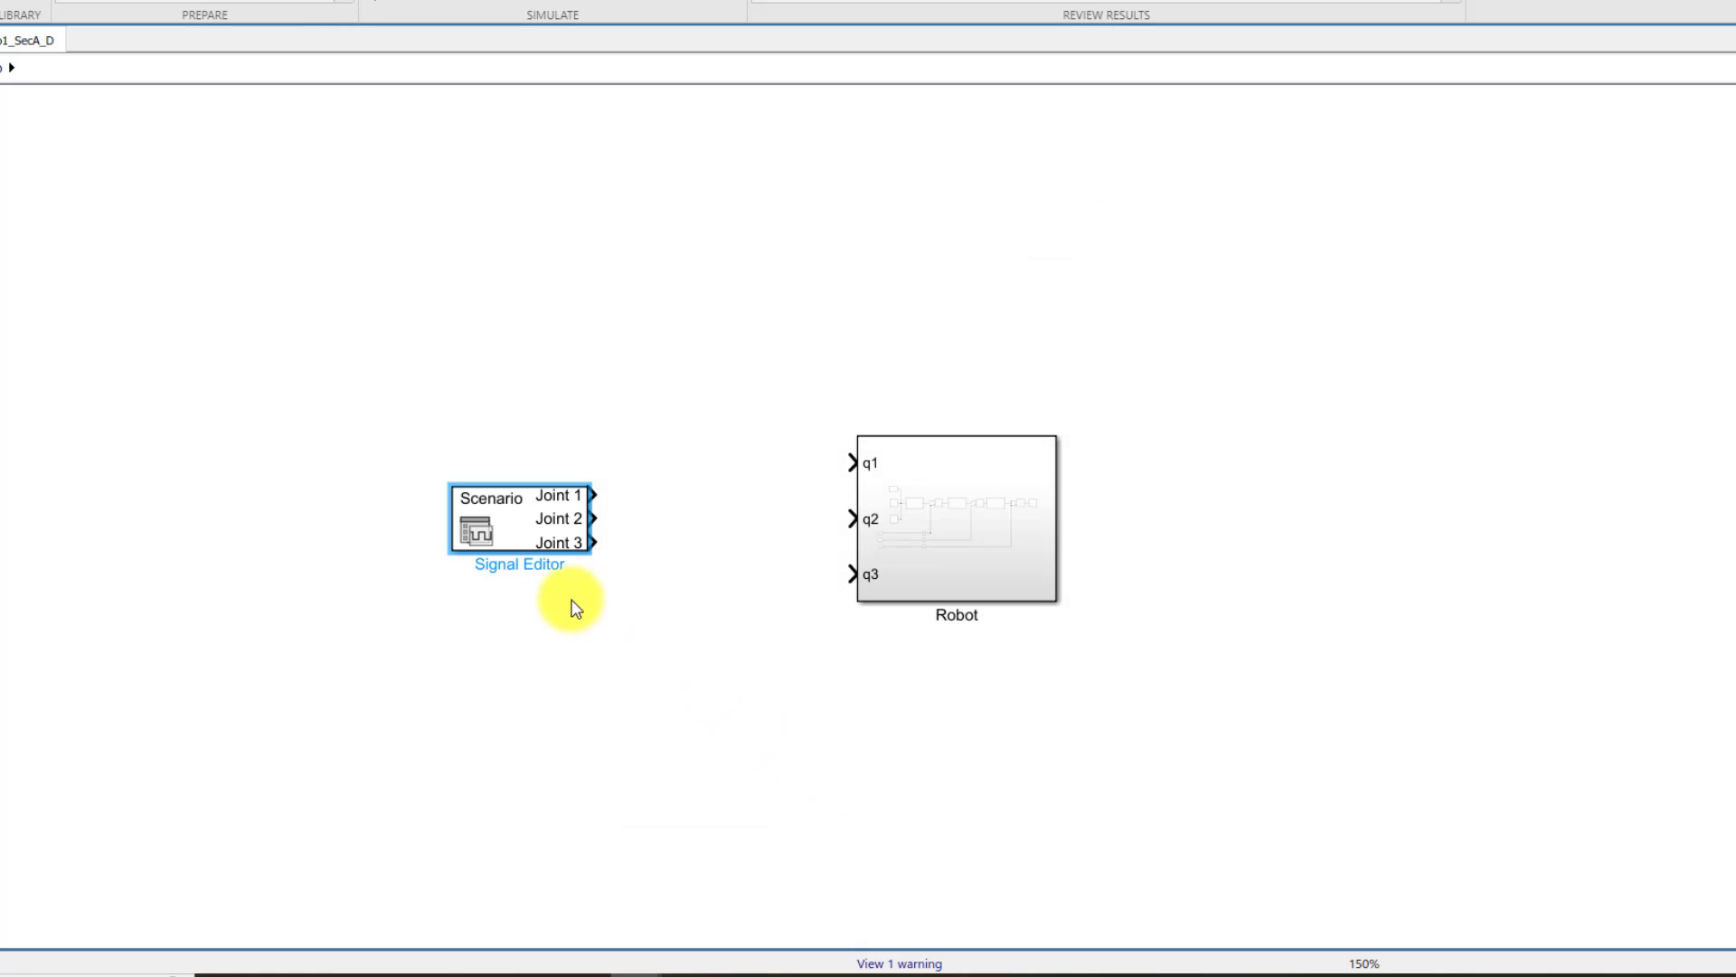
drag(455, 554, 569, 547)
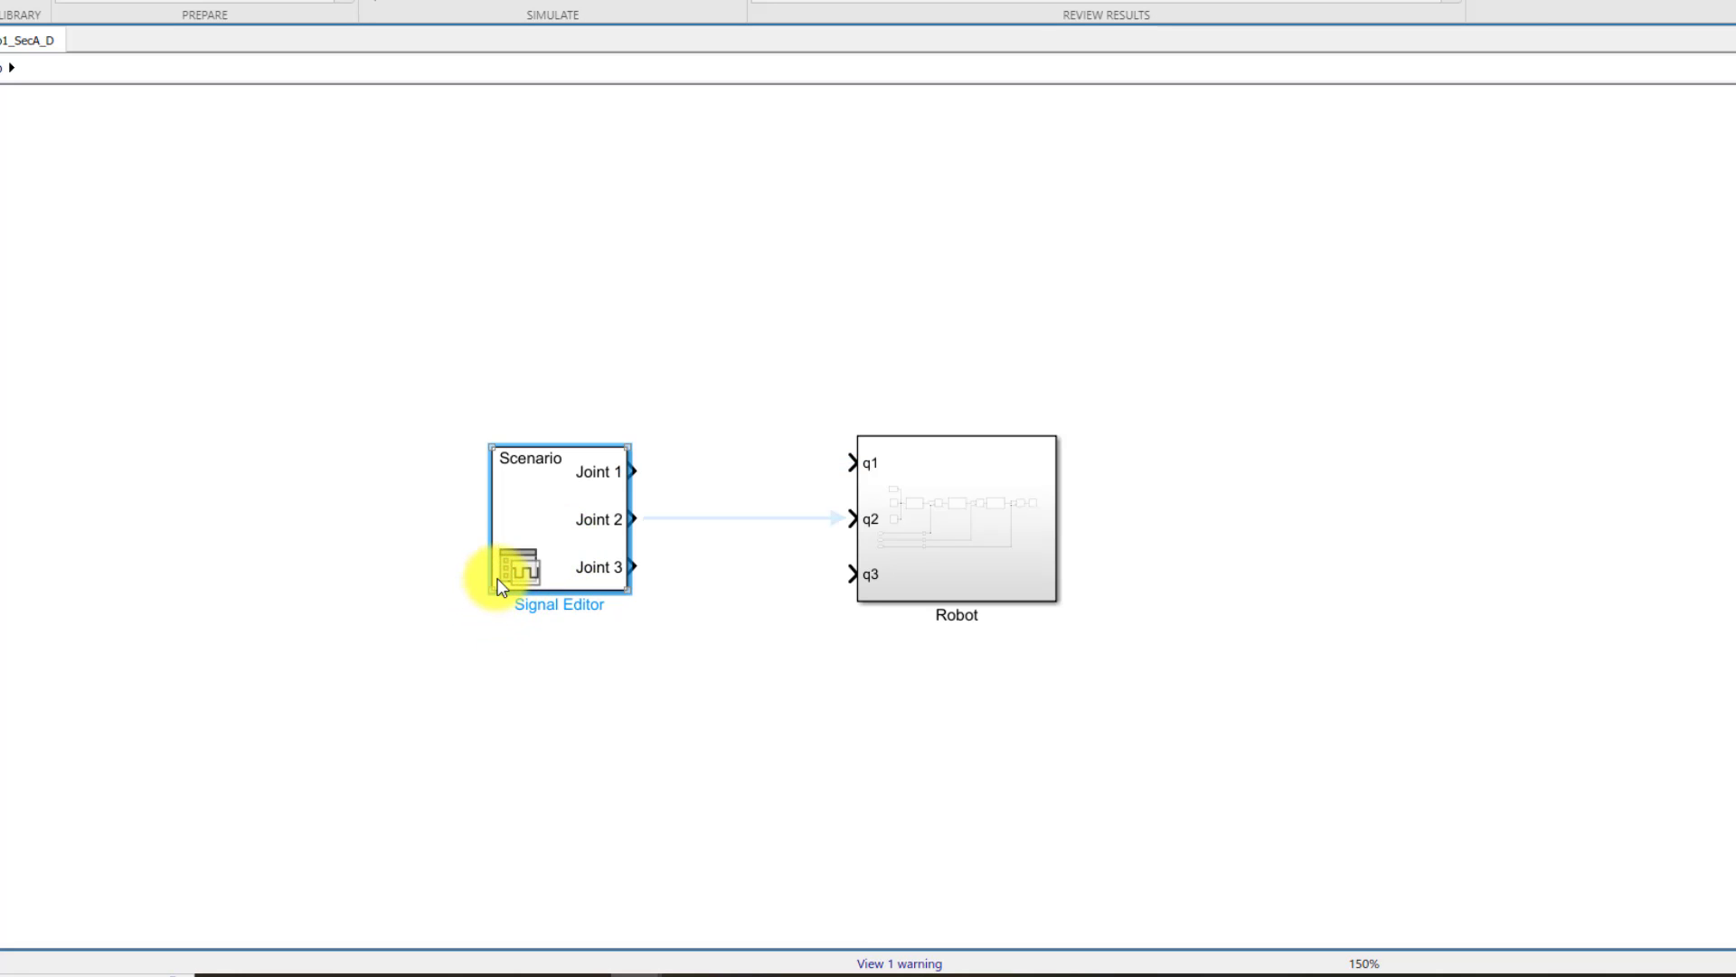
drag(488, 592, 493, 605)
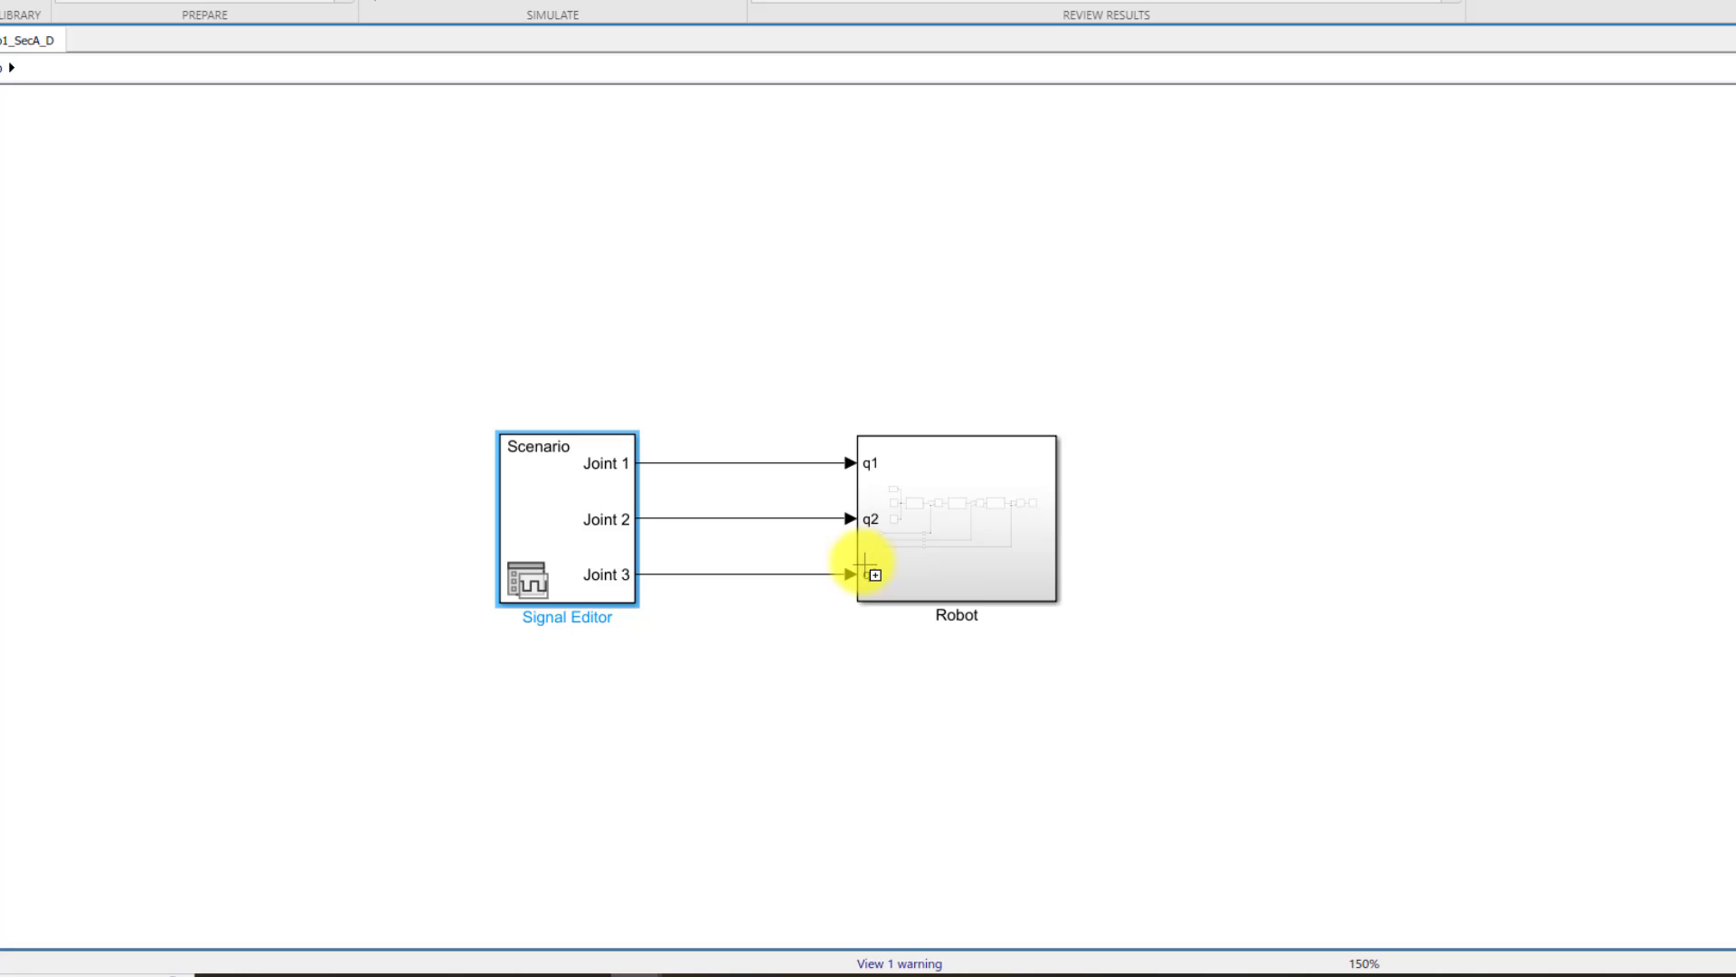
click(973, 565)
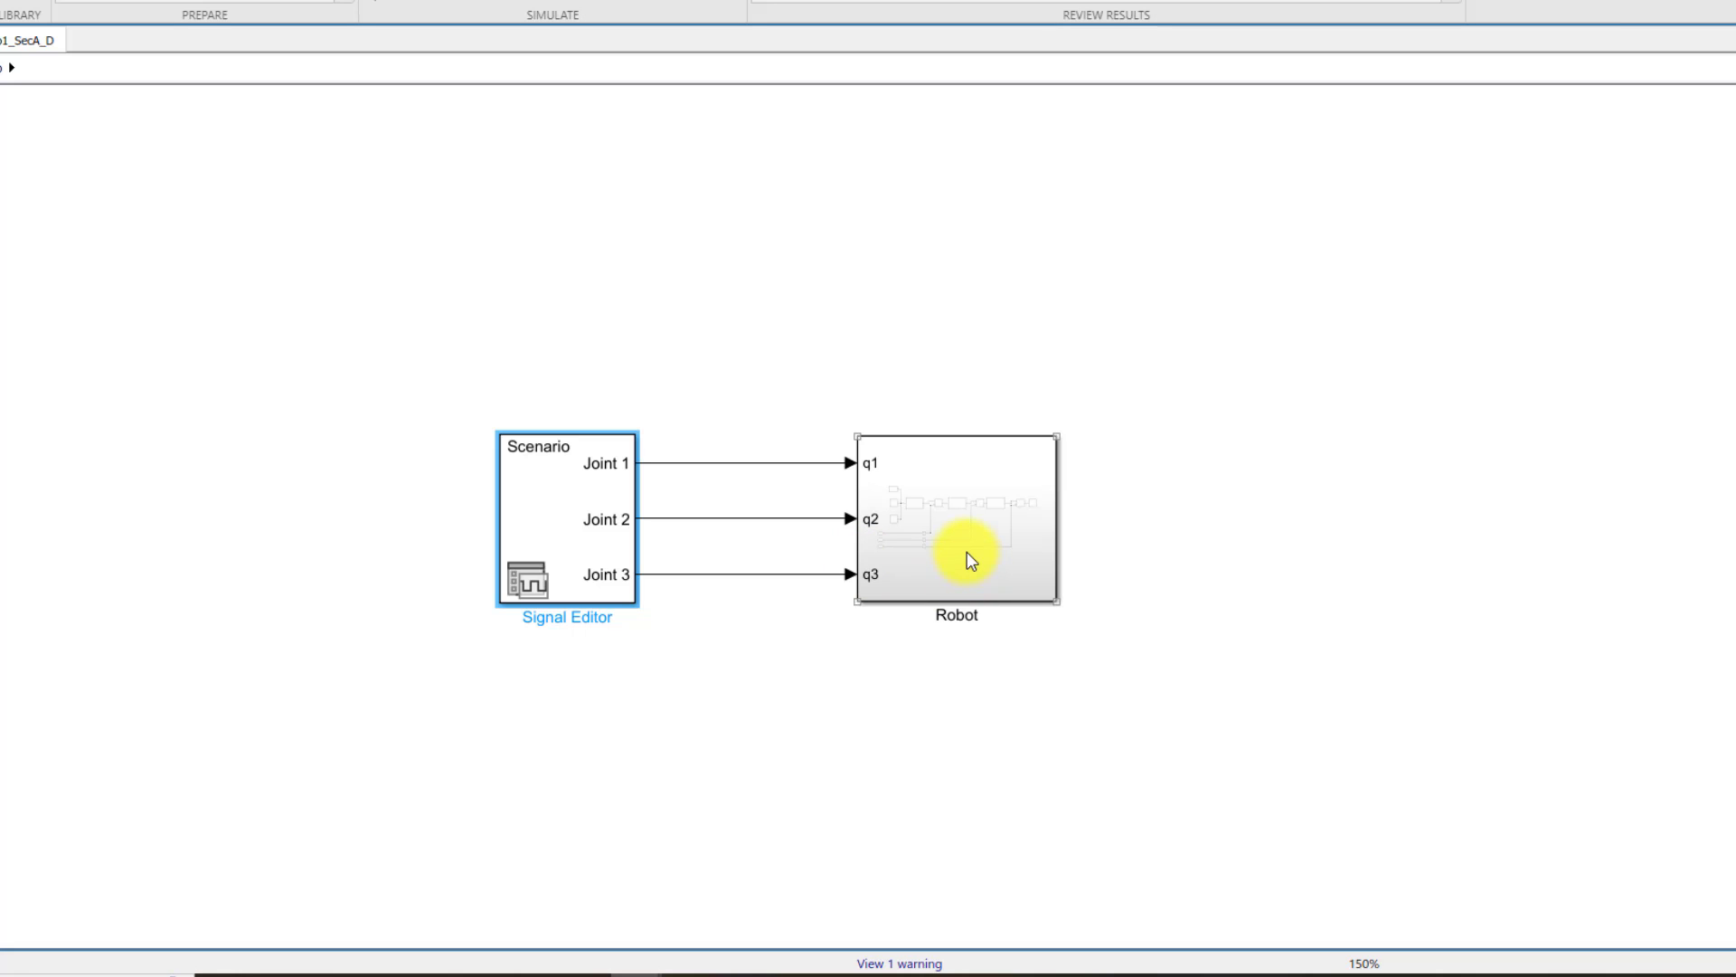
double_click(968, 552)
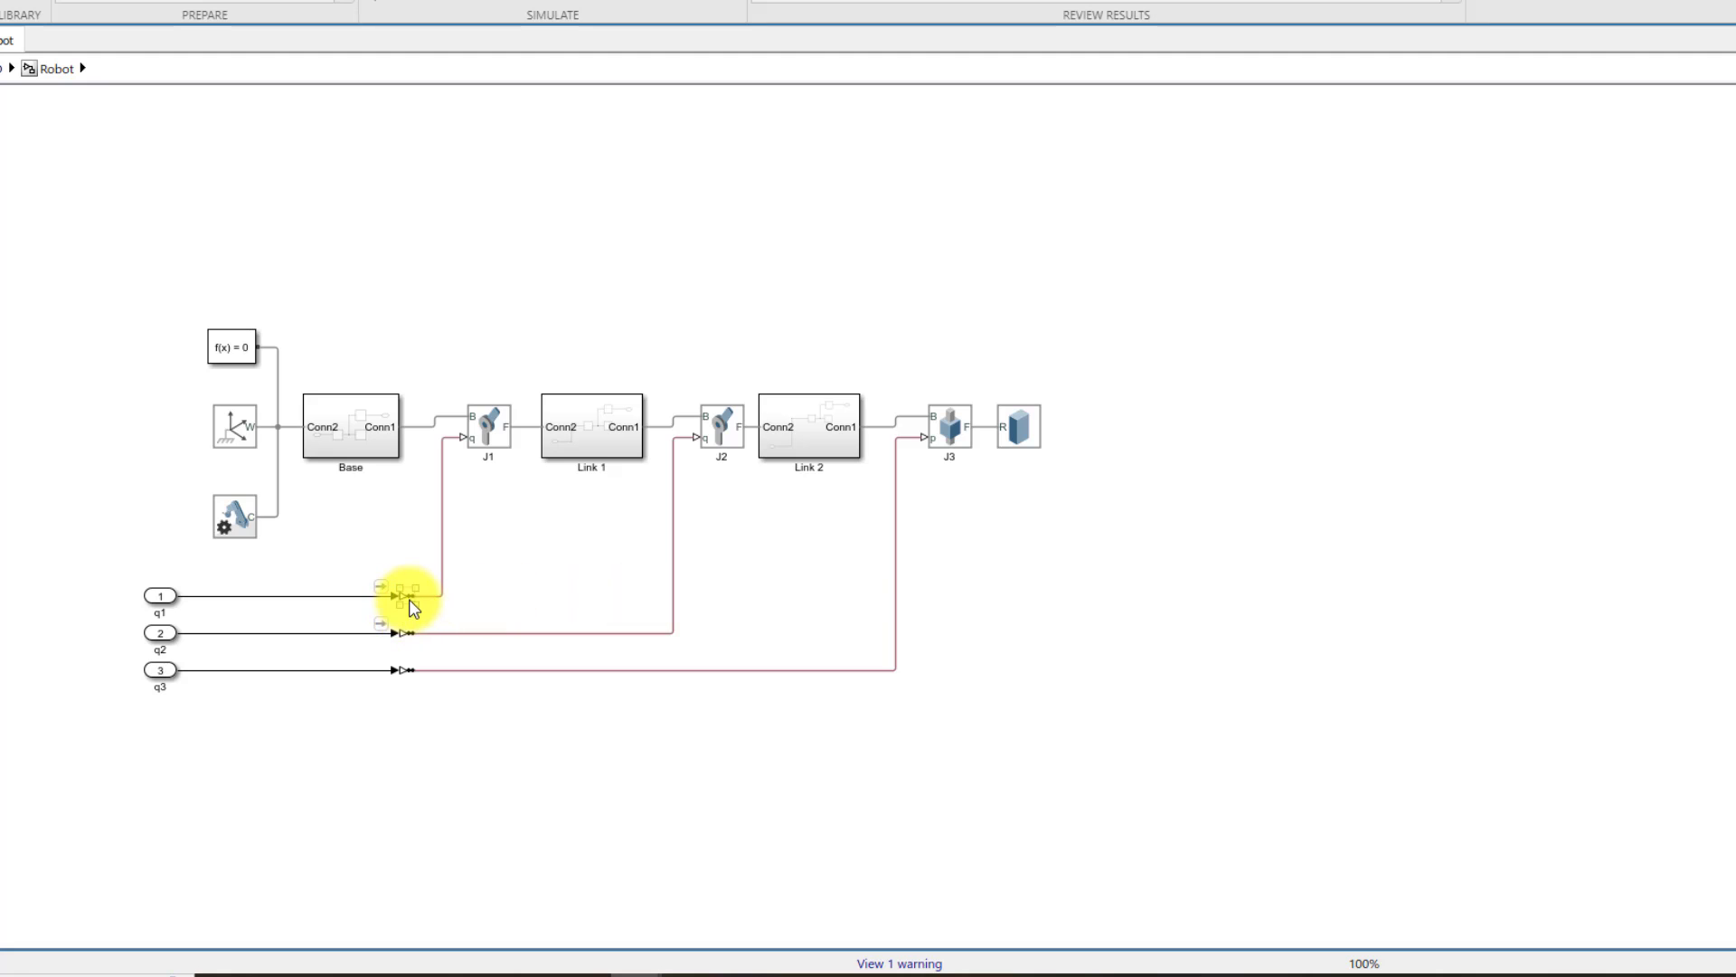
click(403, 599)
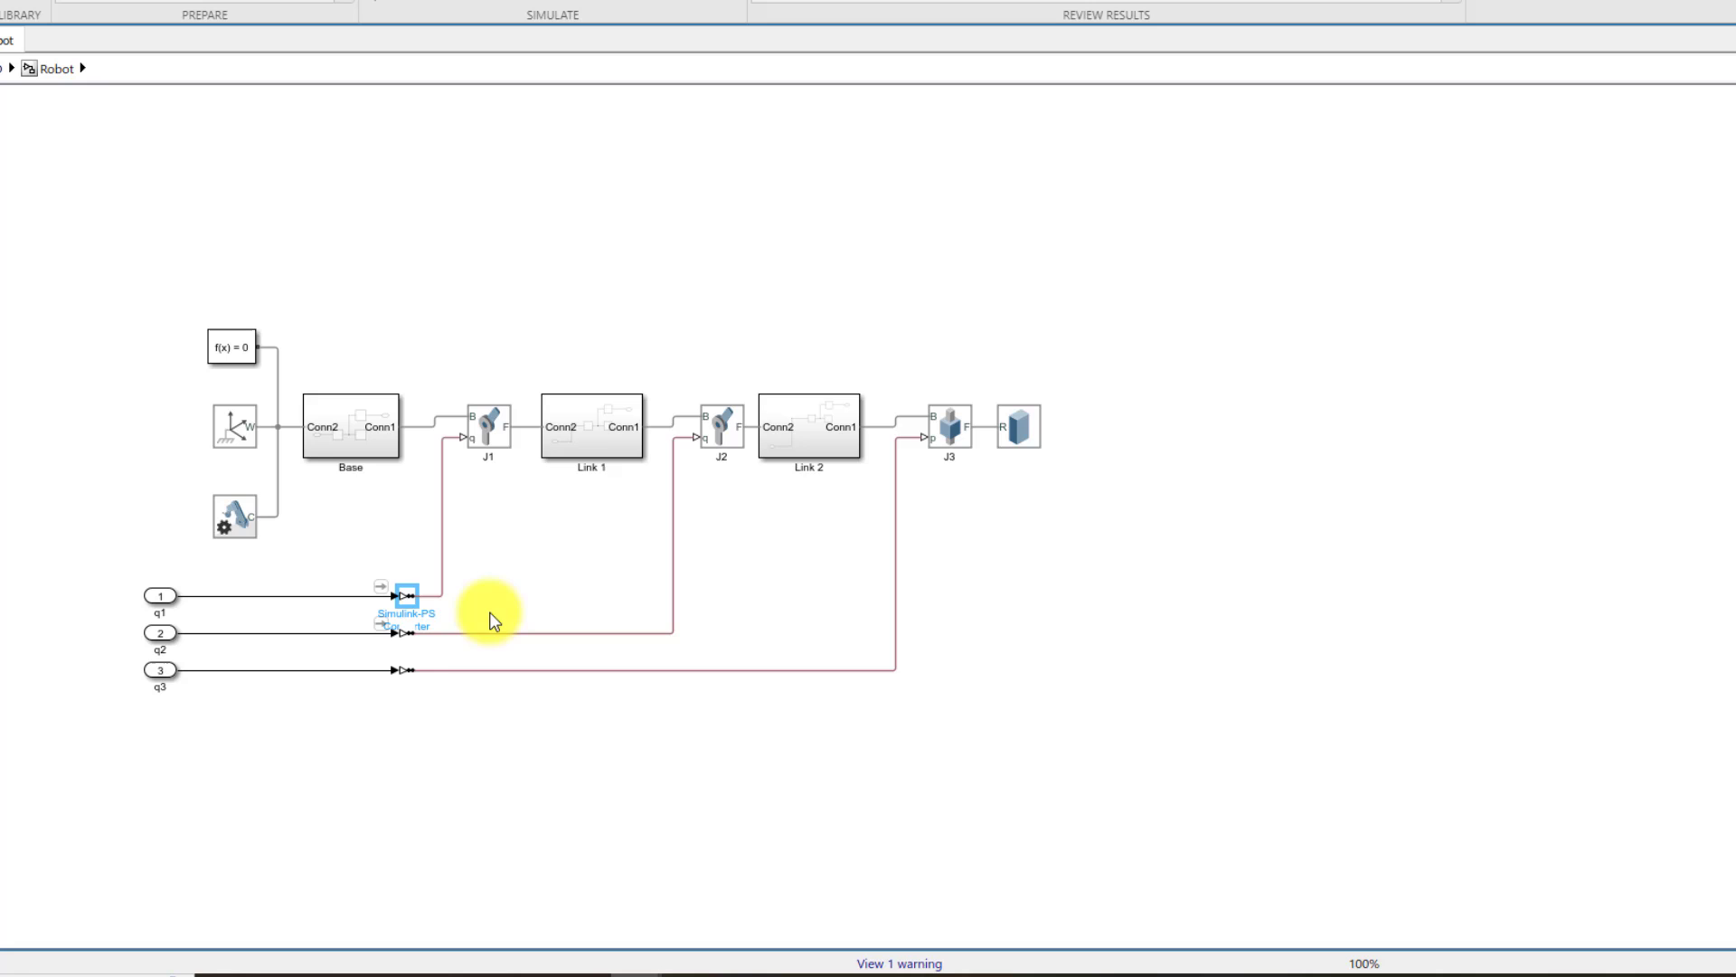
key(Return)
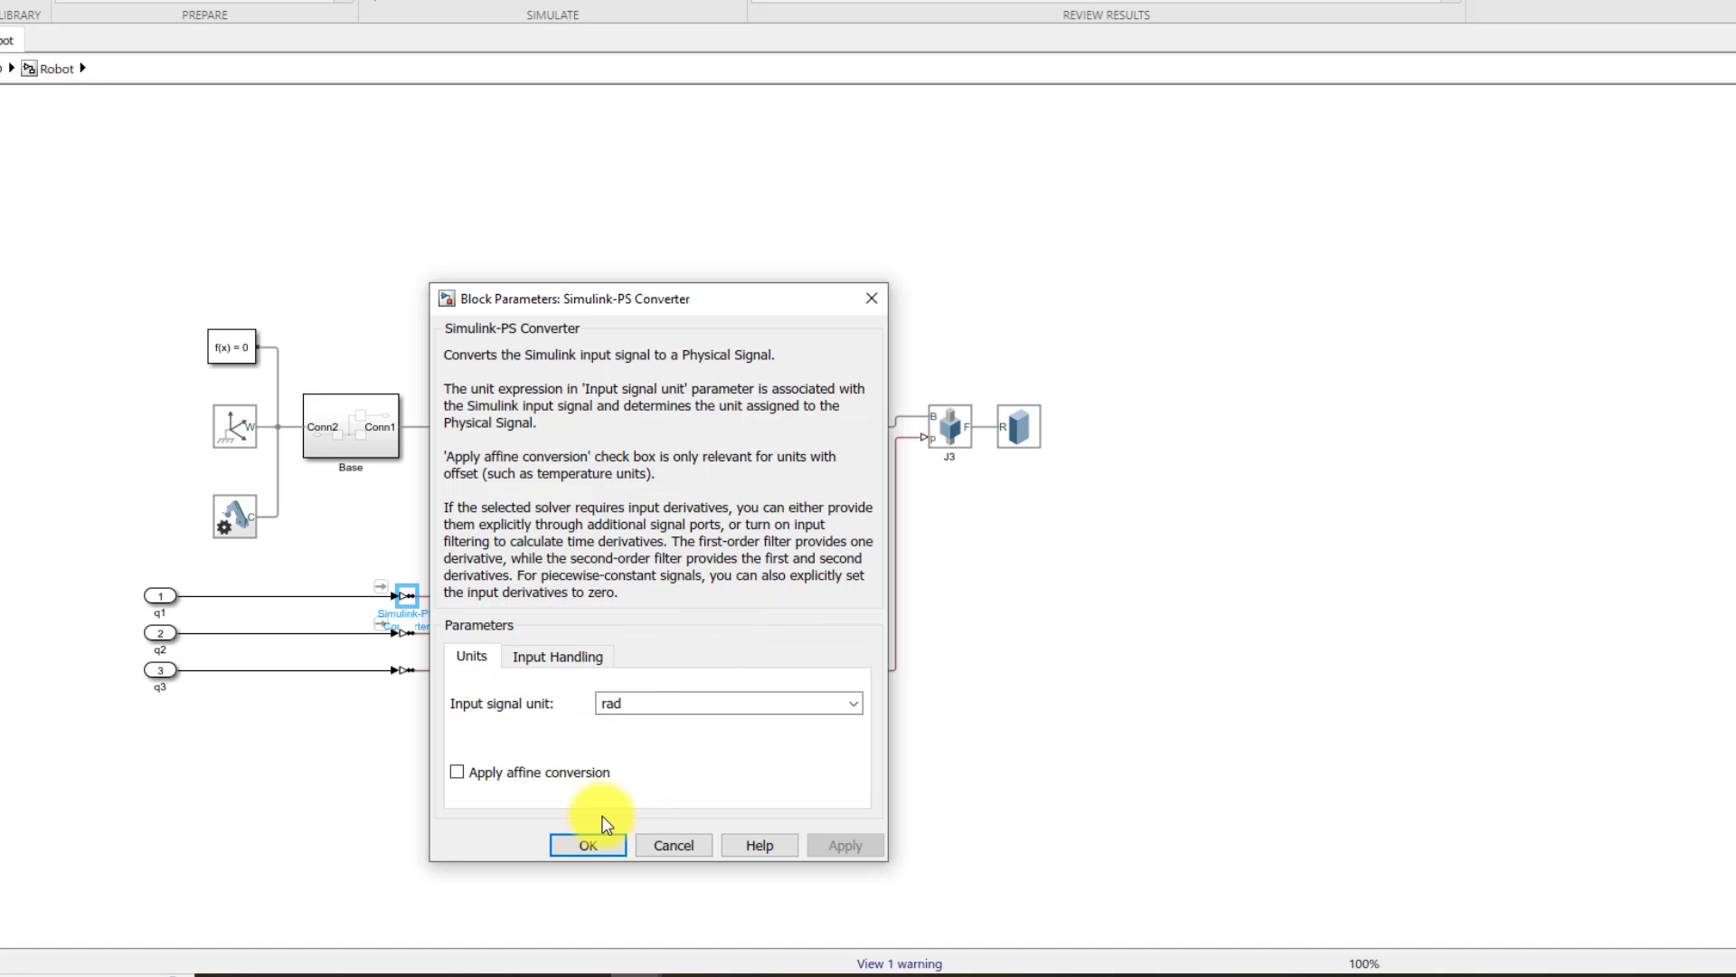
click(588, 845)
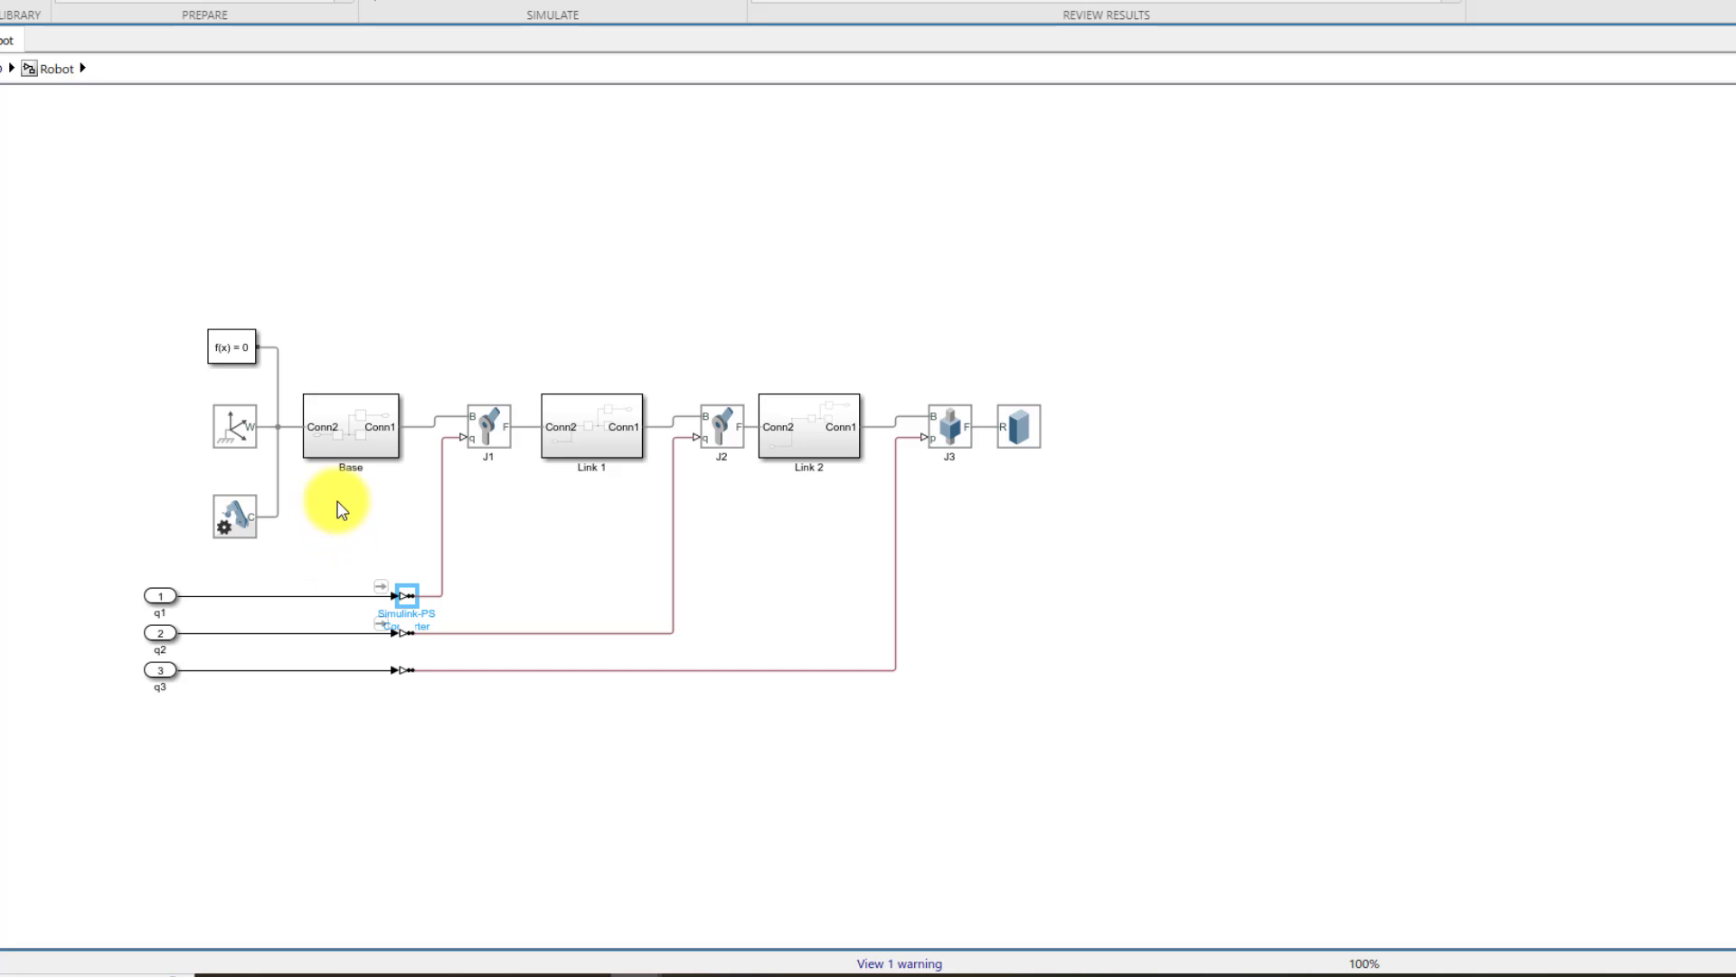
Step: Return to the top-level model showing the Scenario block feeding the Robot subsystem
key(Escape)
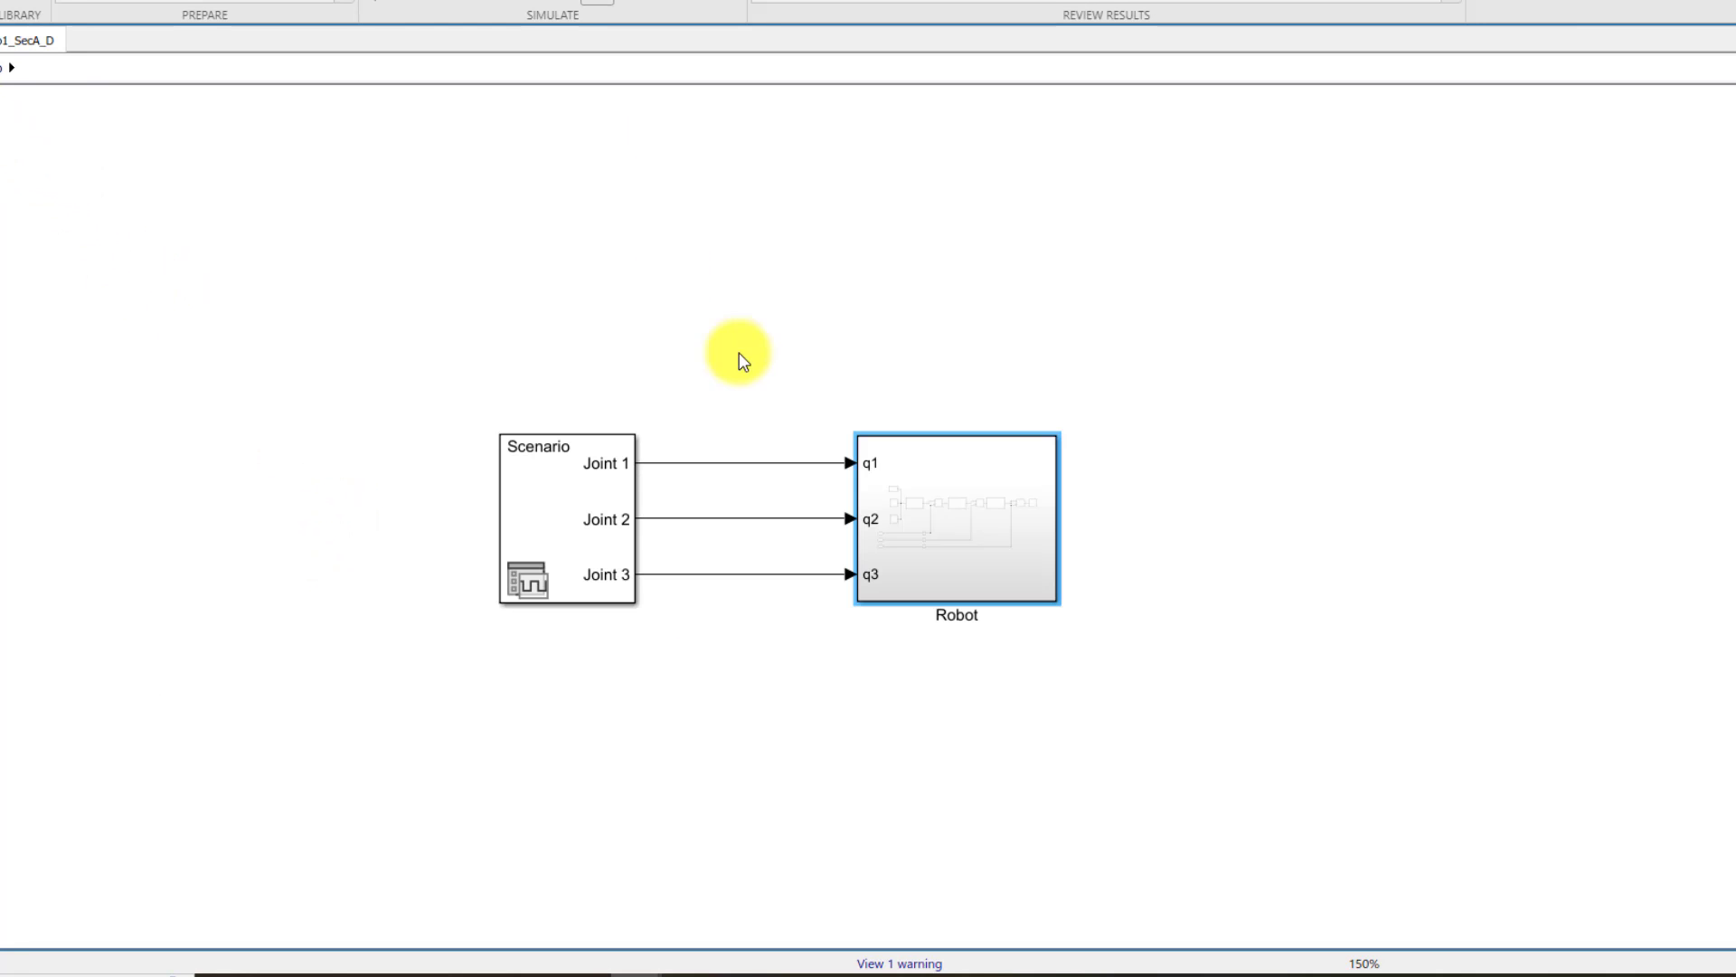